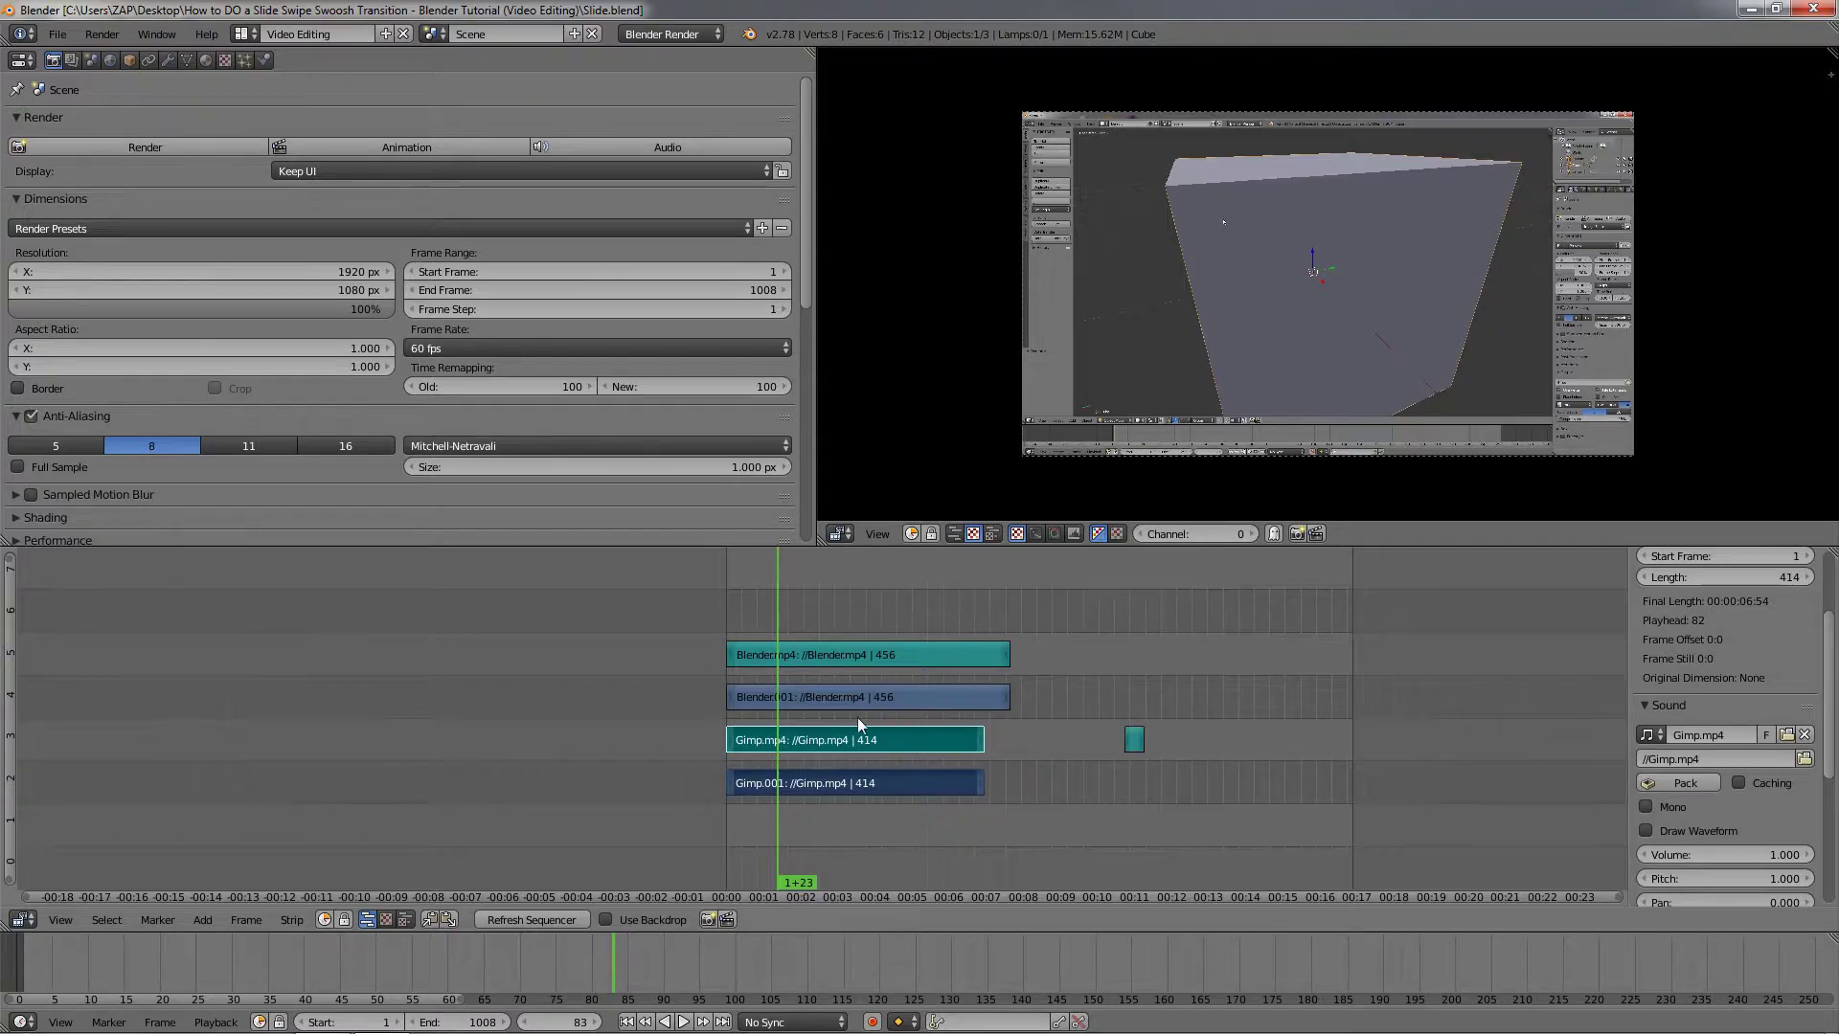
{"action": "left_click", "coordinate": [242, 33]}
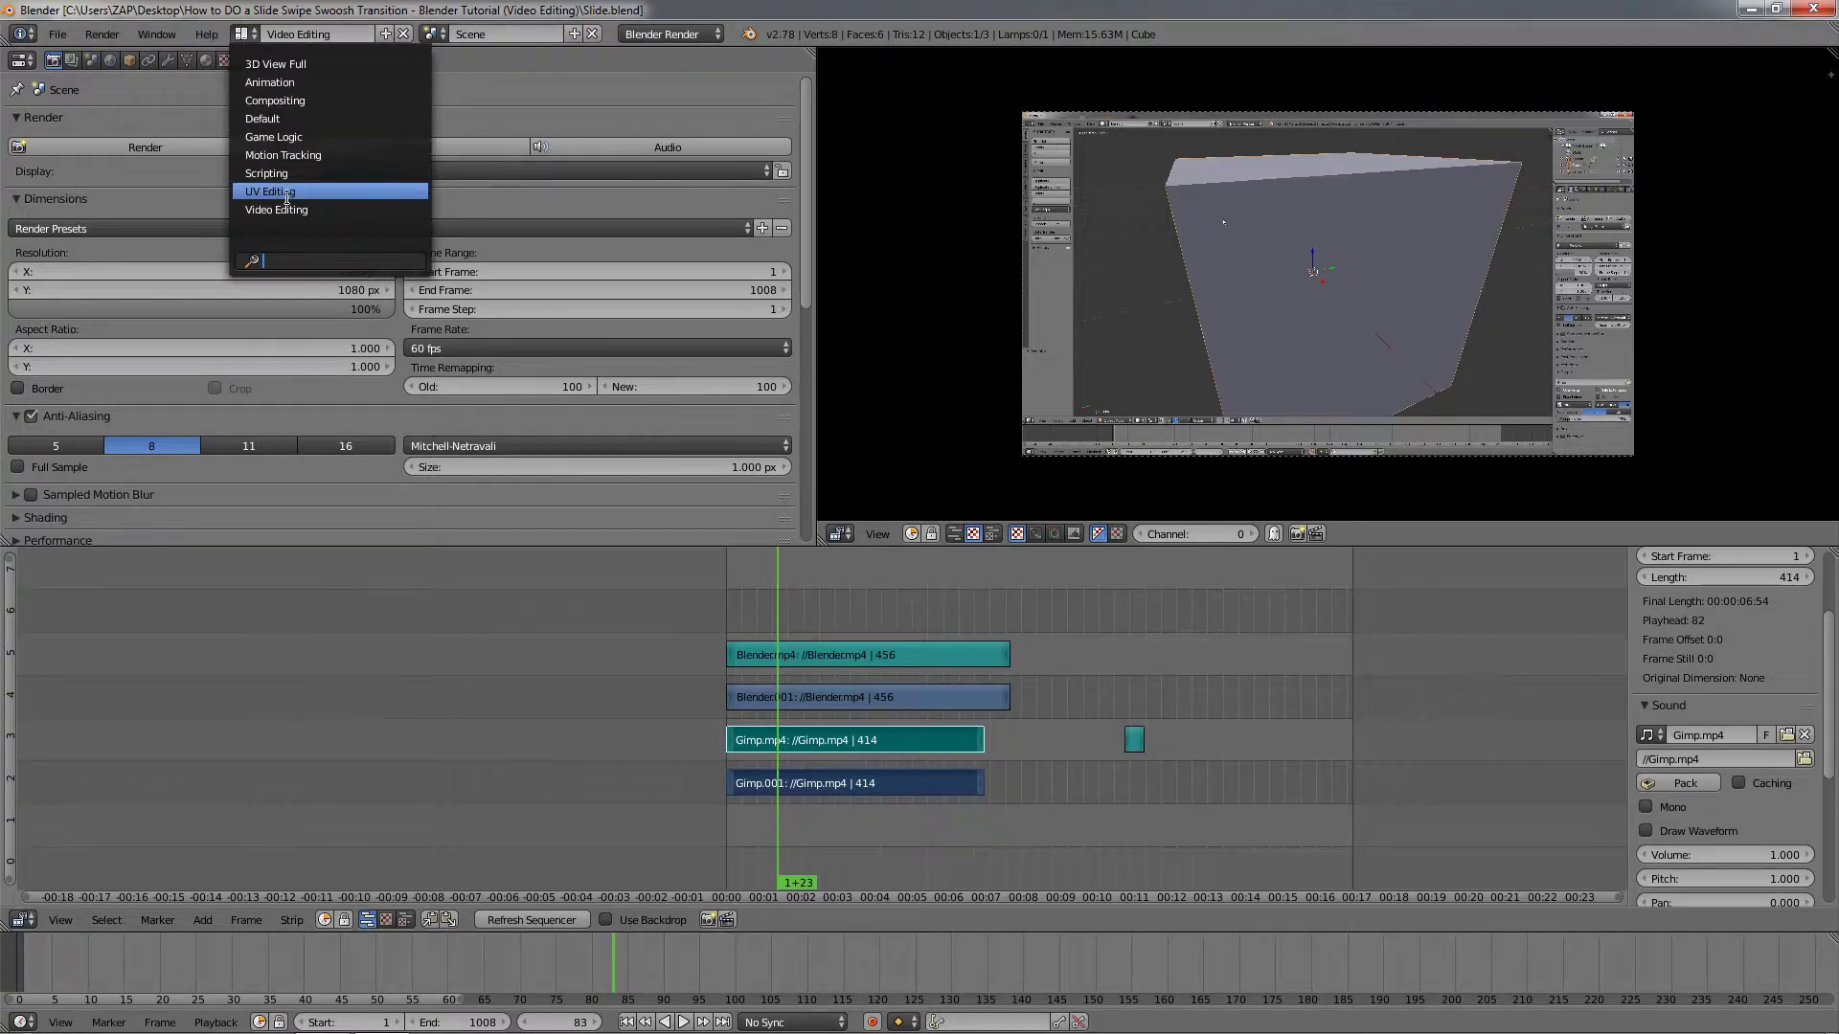
{"action": "left_click", "coordinate": [254, 36]}
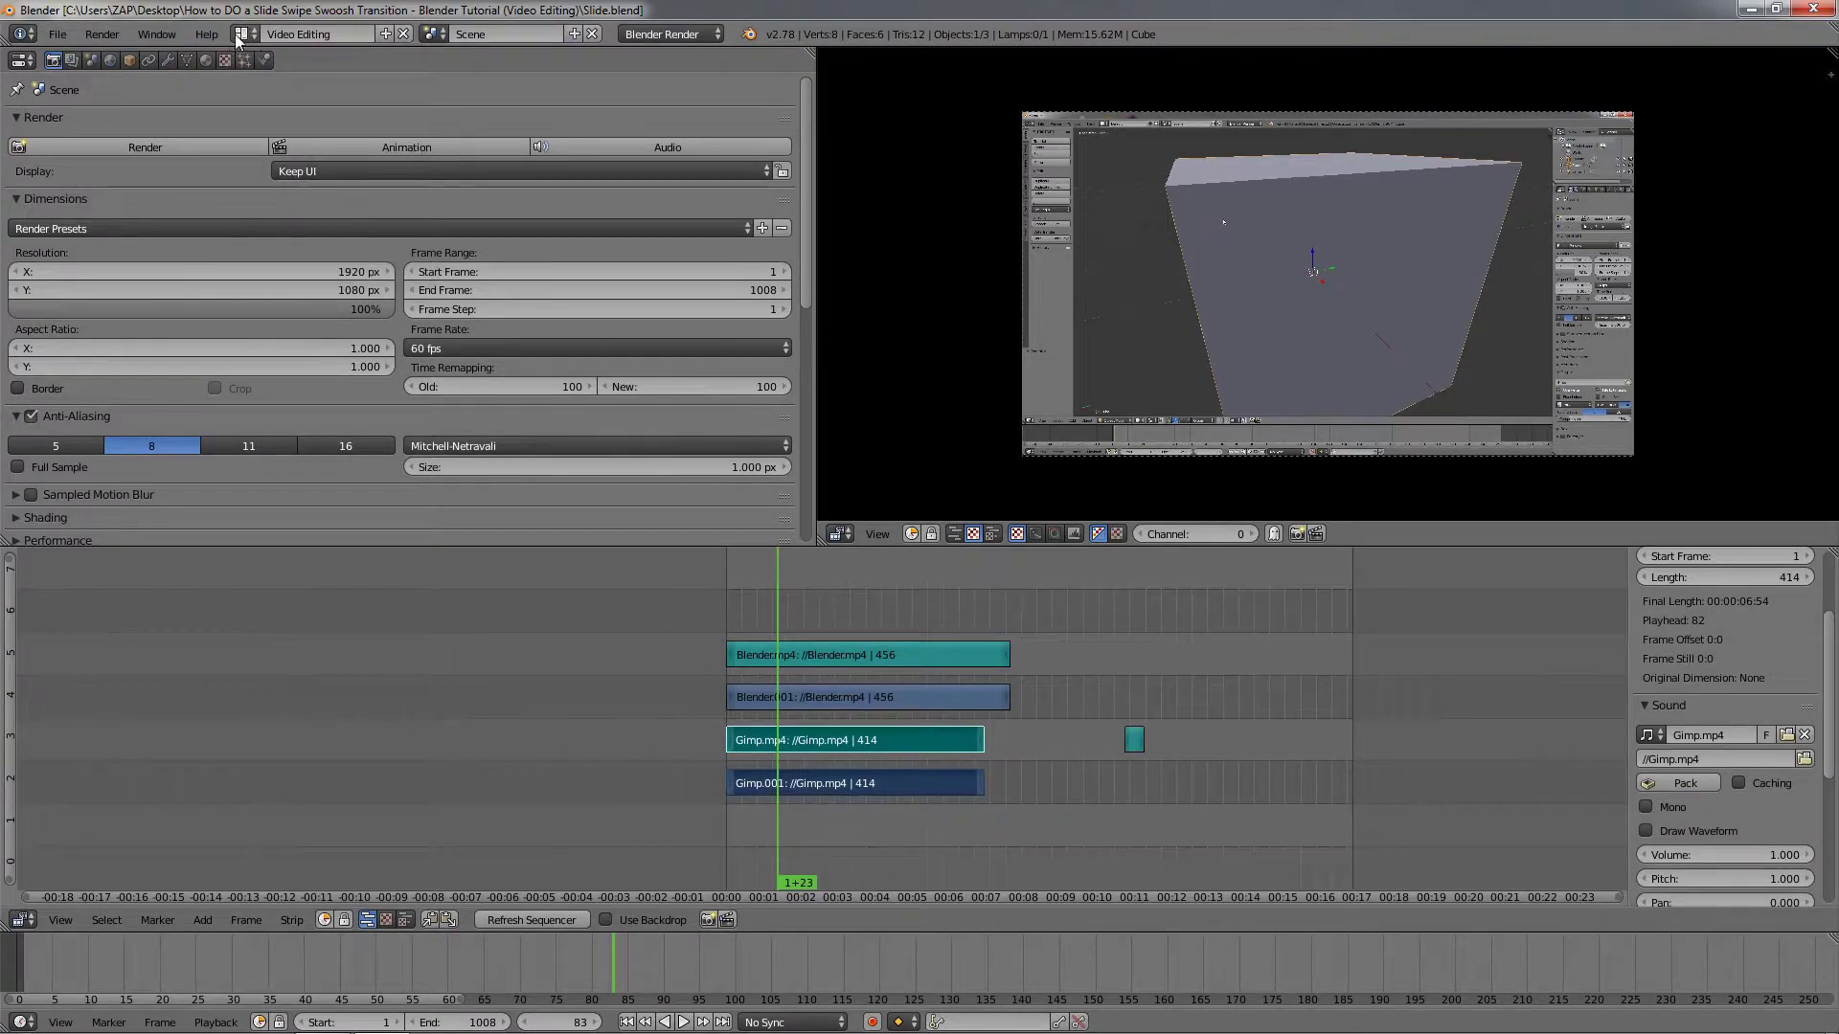
{"action": "left_click", "coordinate": [239, 36]}
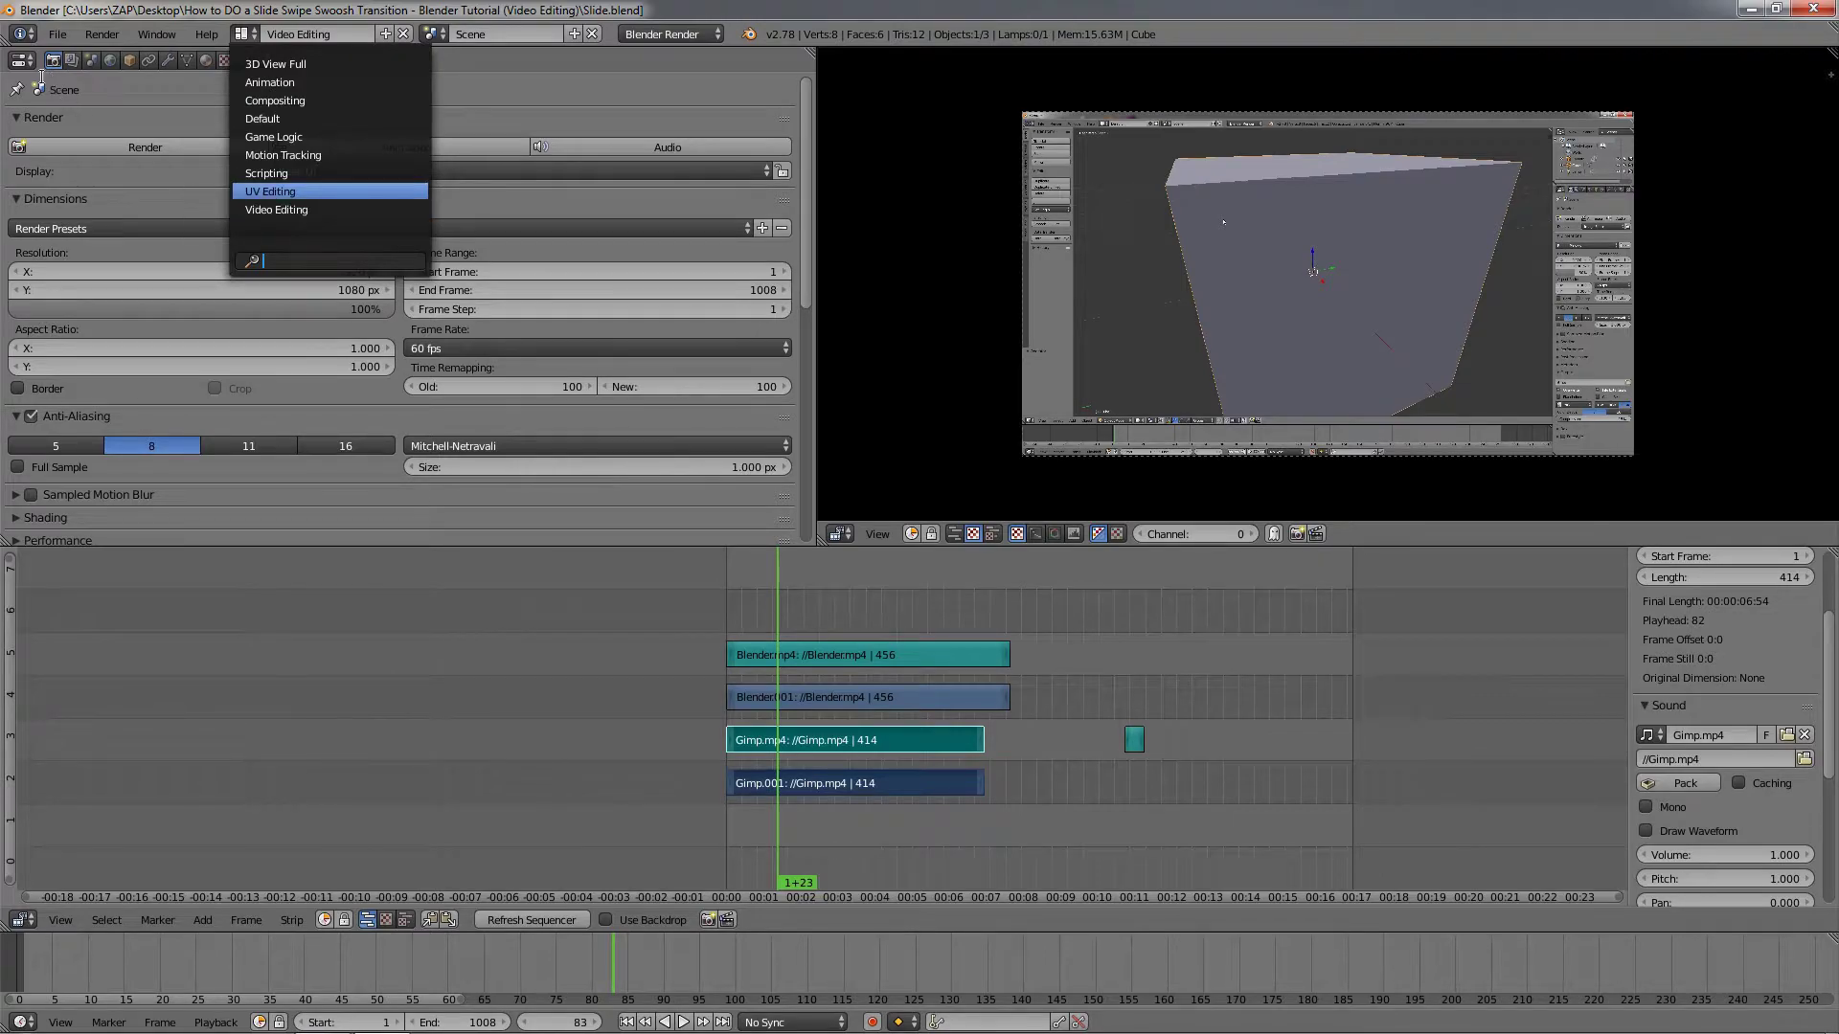
{"action": "left_click", "coordinate": [21, 60]}
{"action": "left_click", "coordinate": [21, 60]}
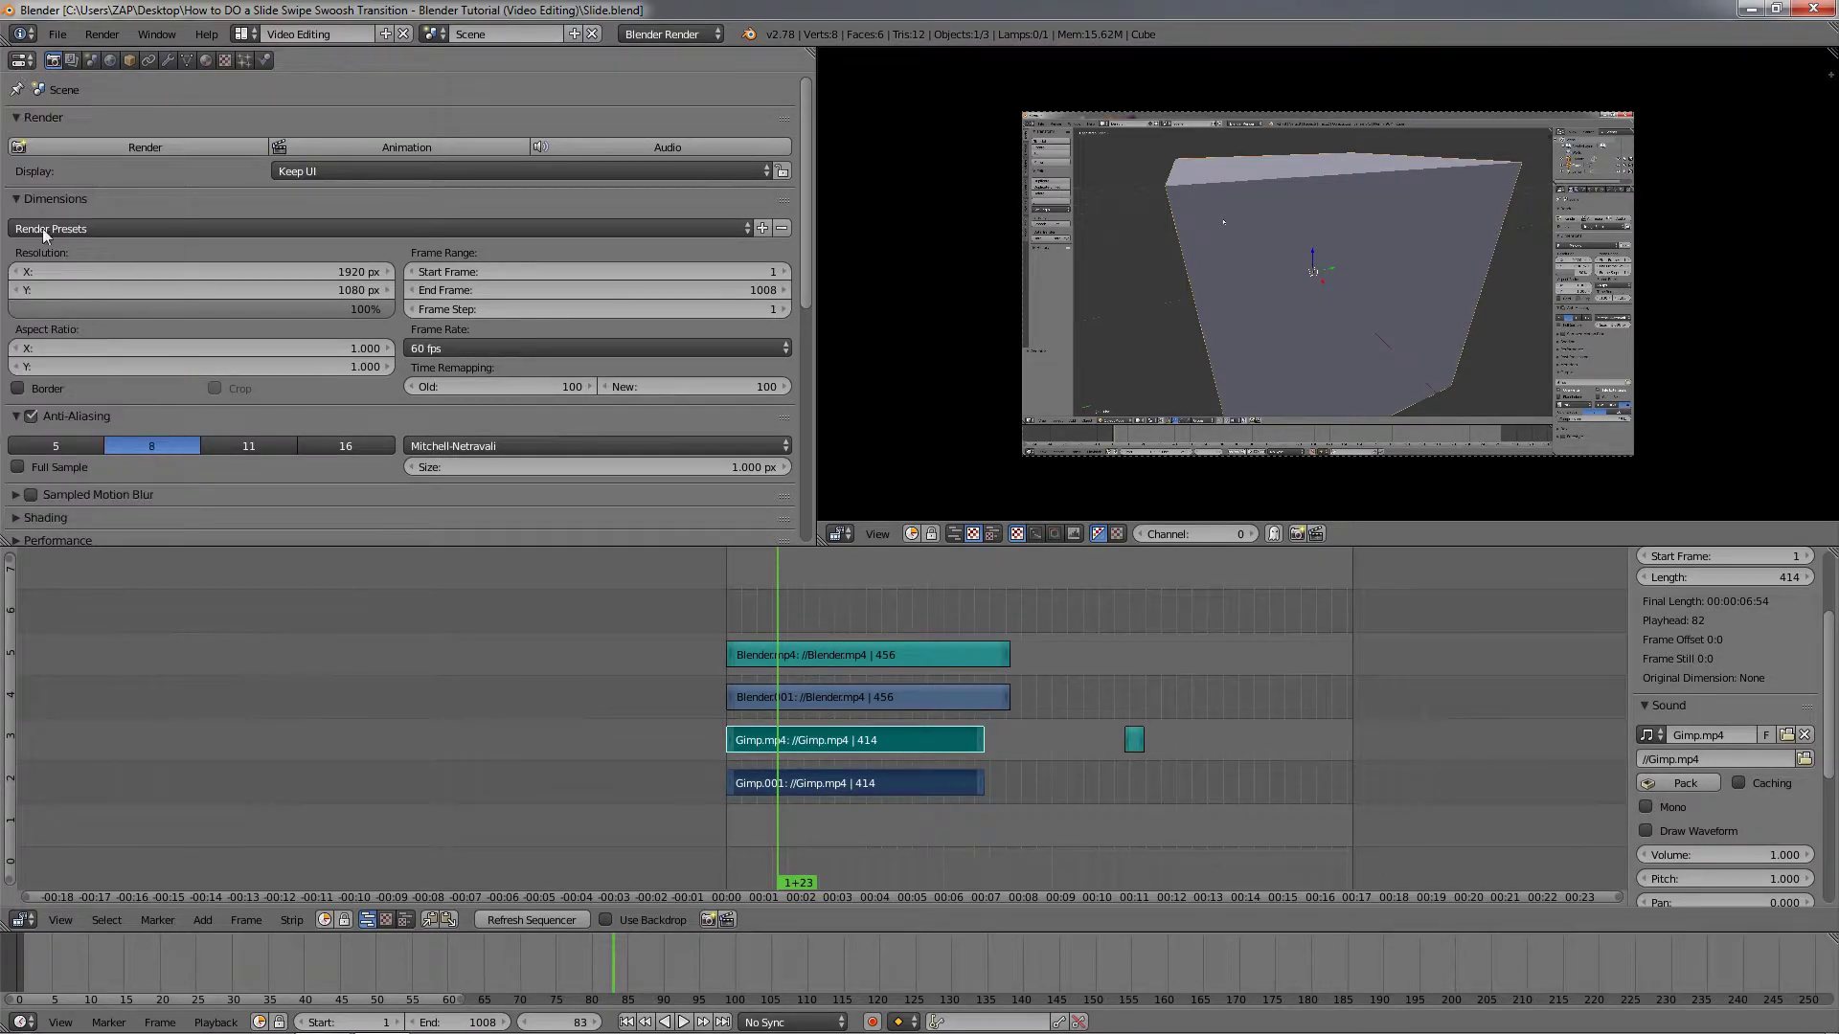
{"action": "left_click", "coordinate": [21, 60]}
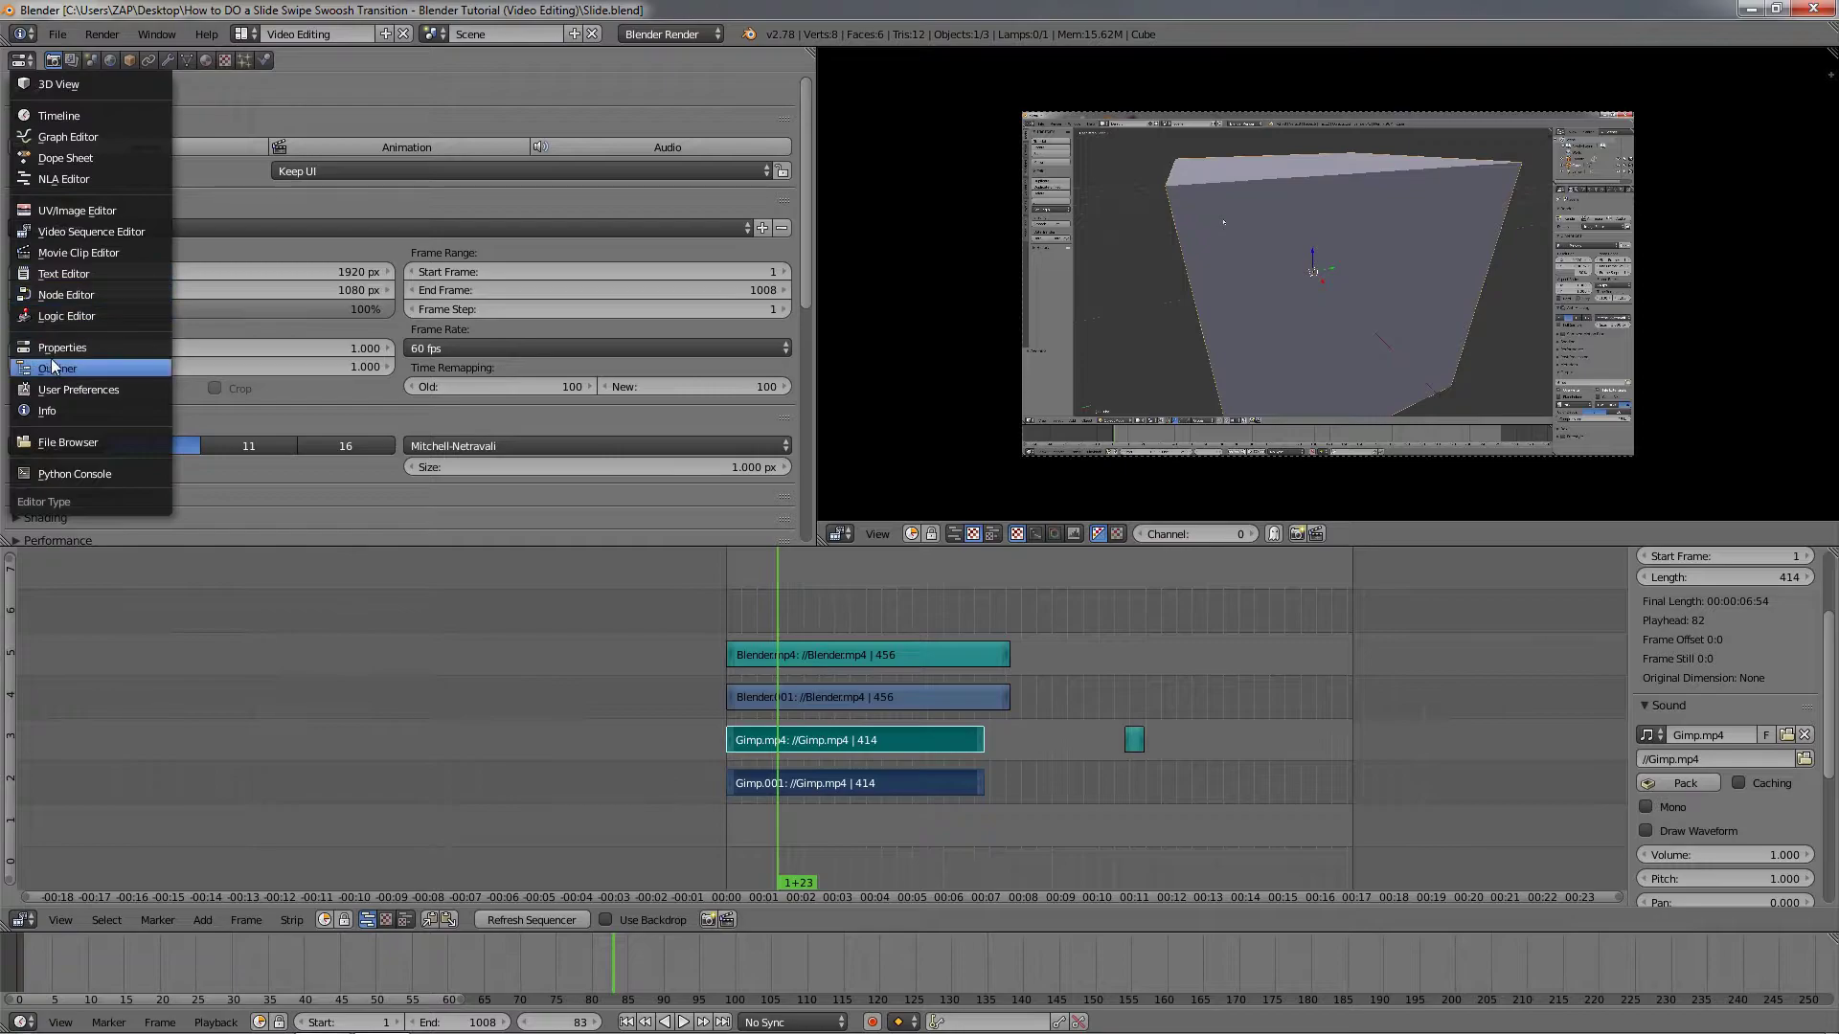
{"action": "left_click", "coordinate": [23, 60]}
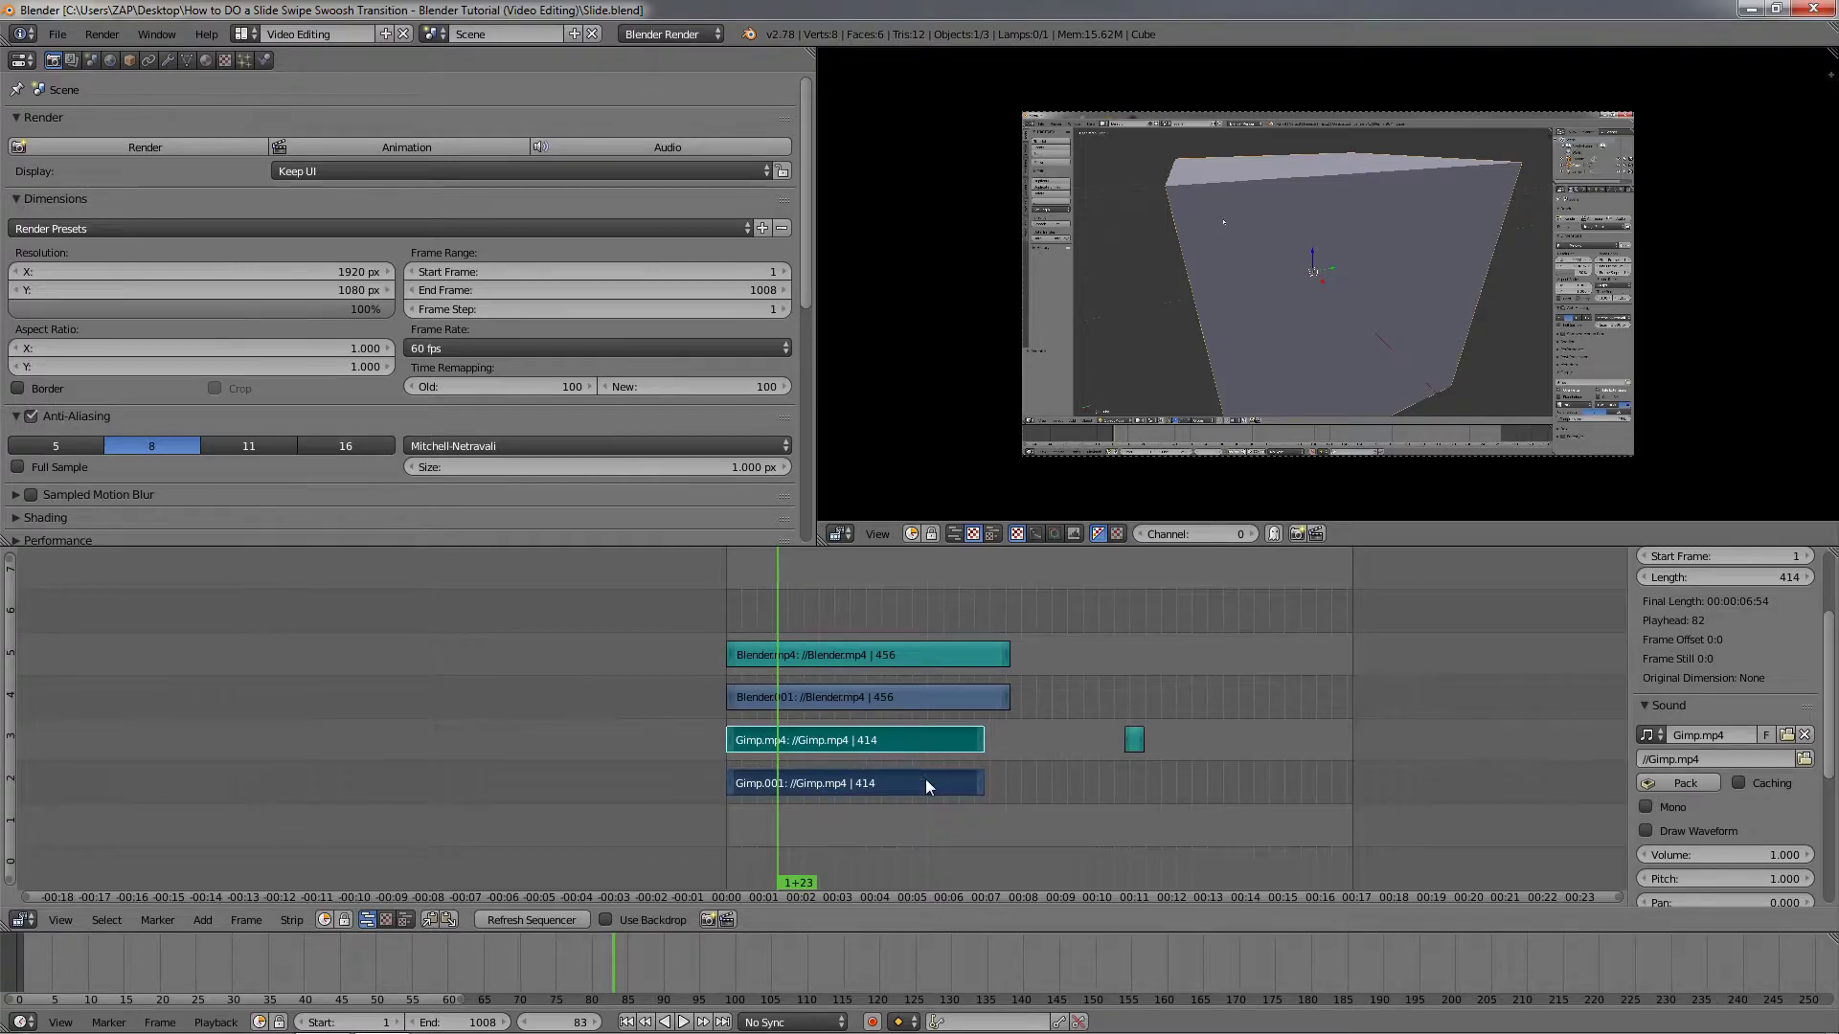
{"action": "left_click", "coordinate": [196, 926]}
Try cutting the Blender video strip at 4+47 with a soft cut and undo that cut.
{"action": "left_click", "coordinate": [856, 718]}
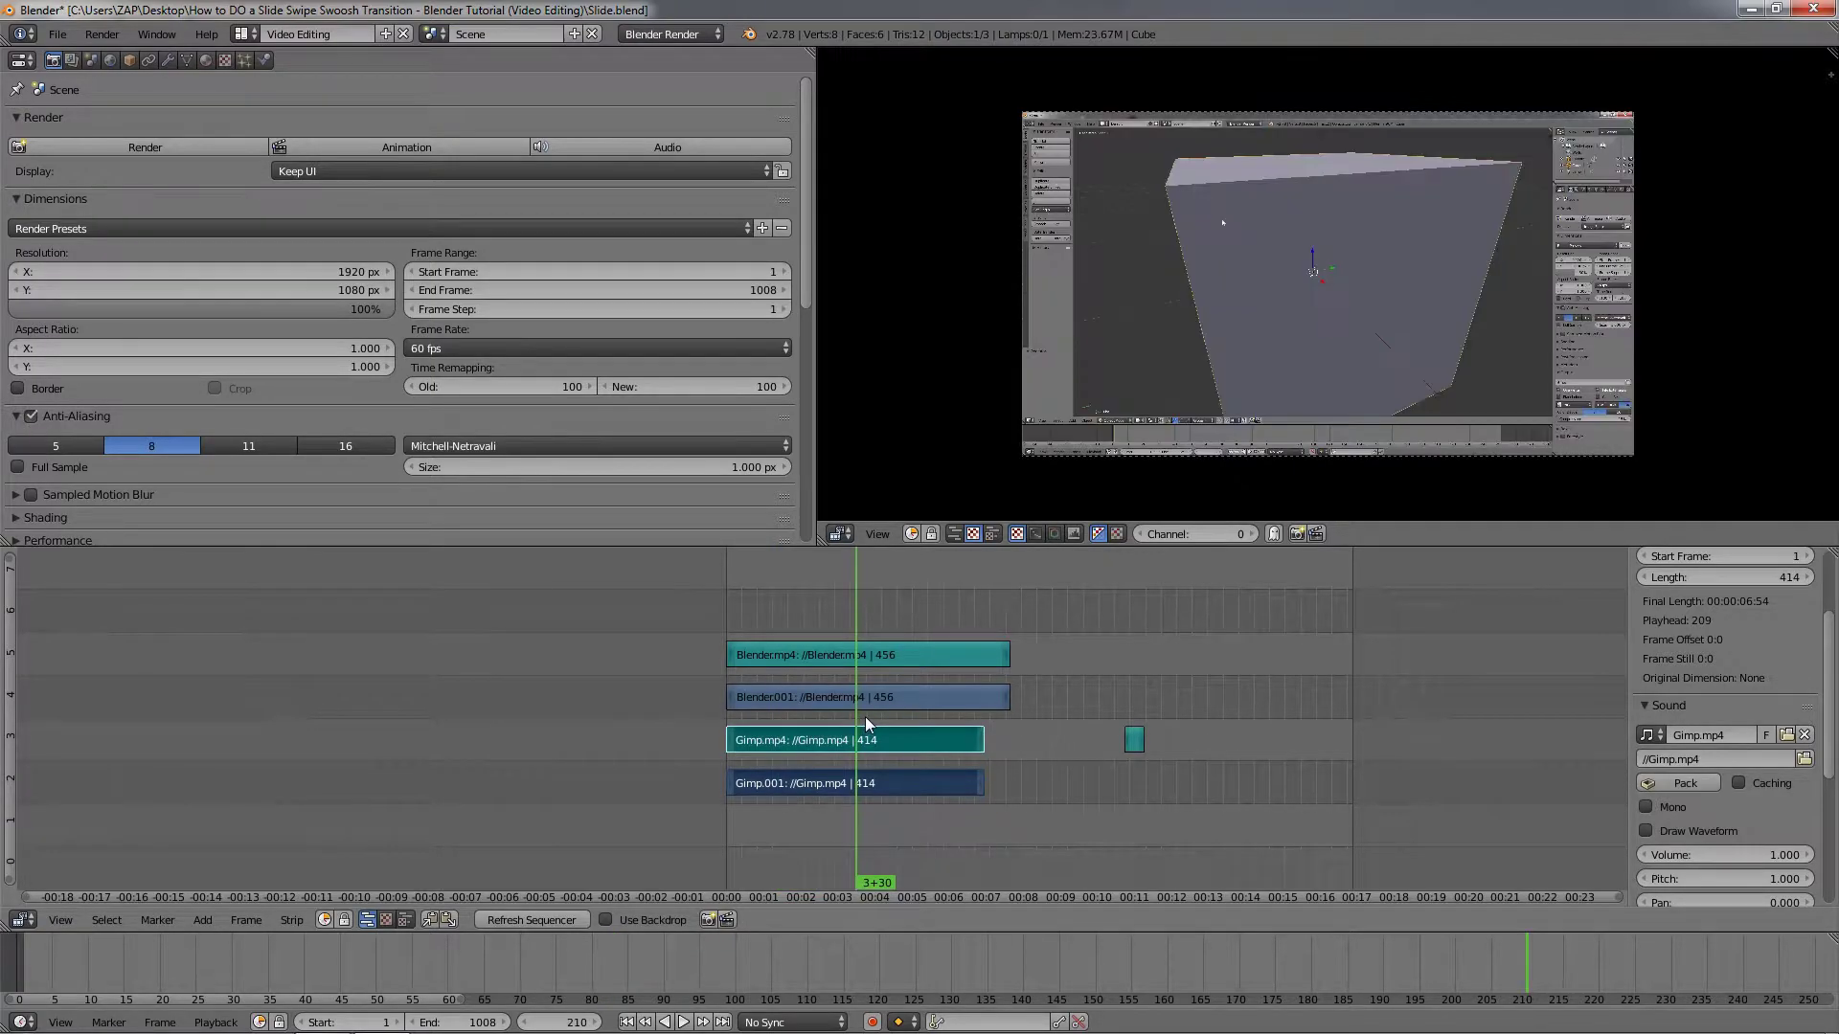
{"action": "left_click_drag", "start_coordinate": [887, 718], "coordinate": [906, 720]}
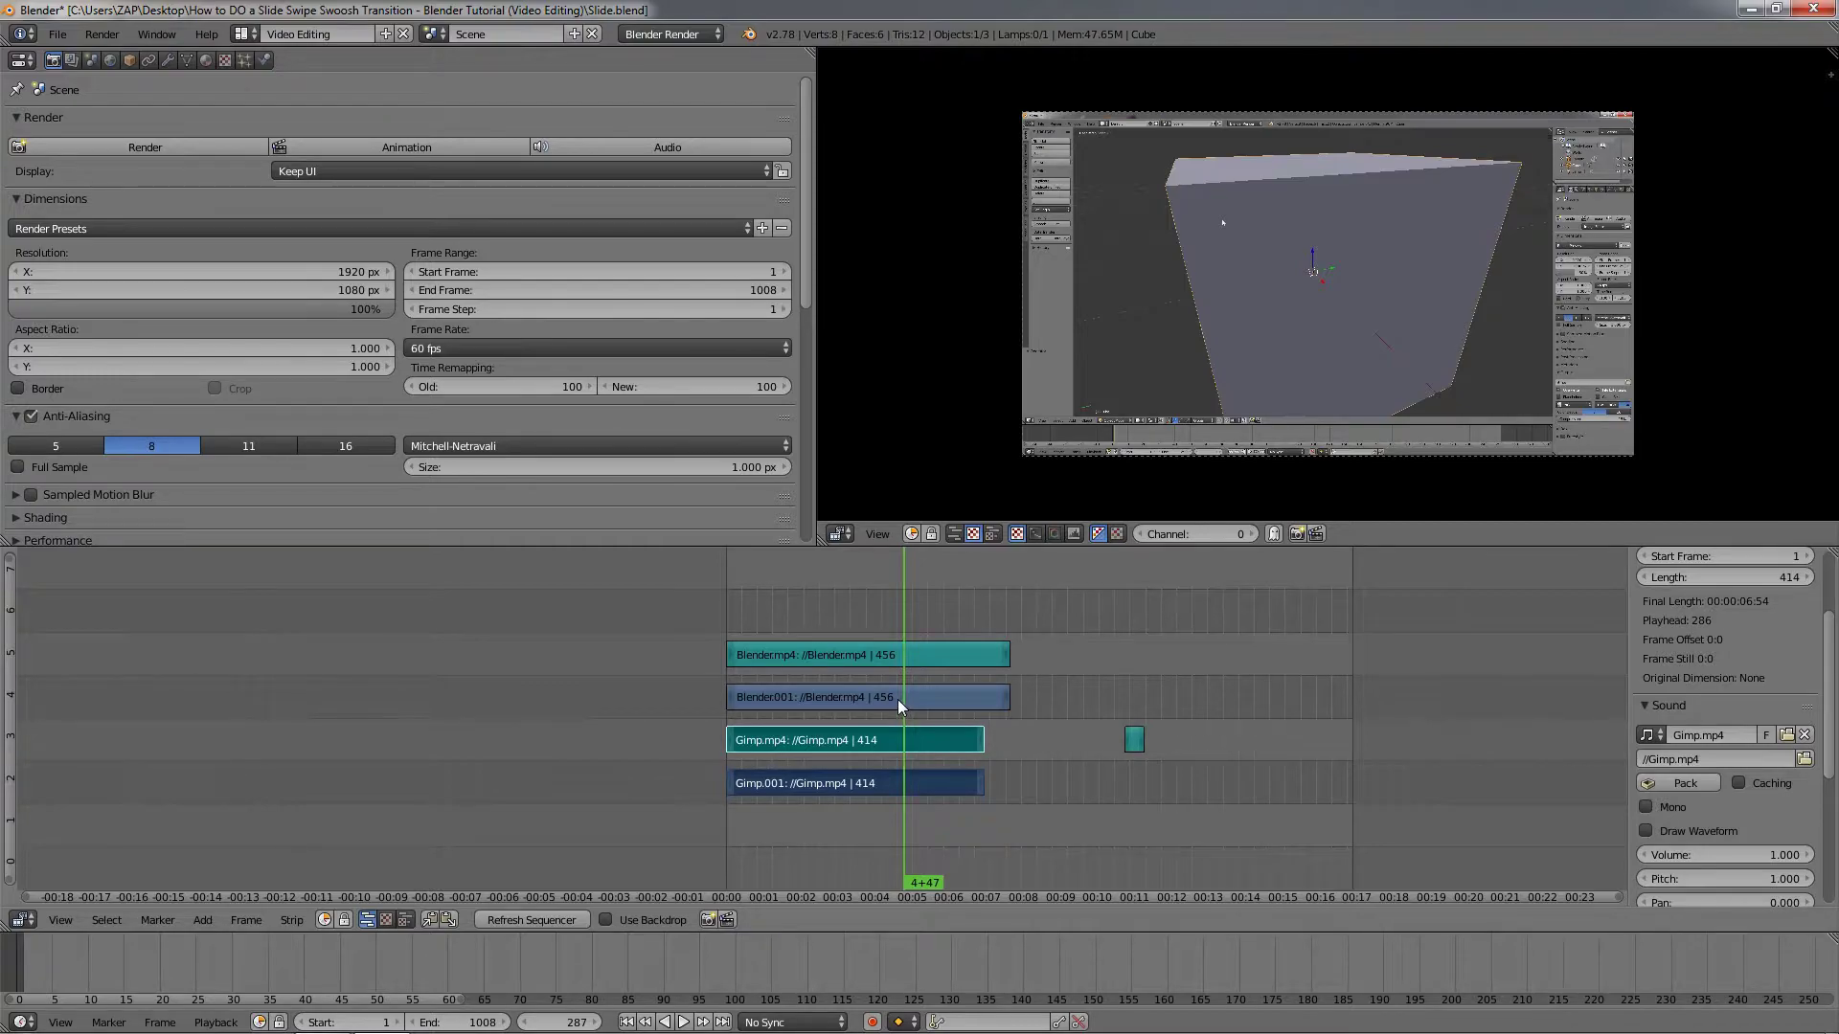
{"action": "right_click", "coordinate": [900, 698]}
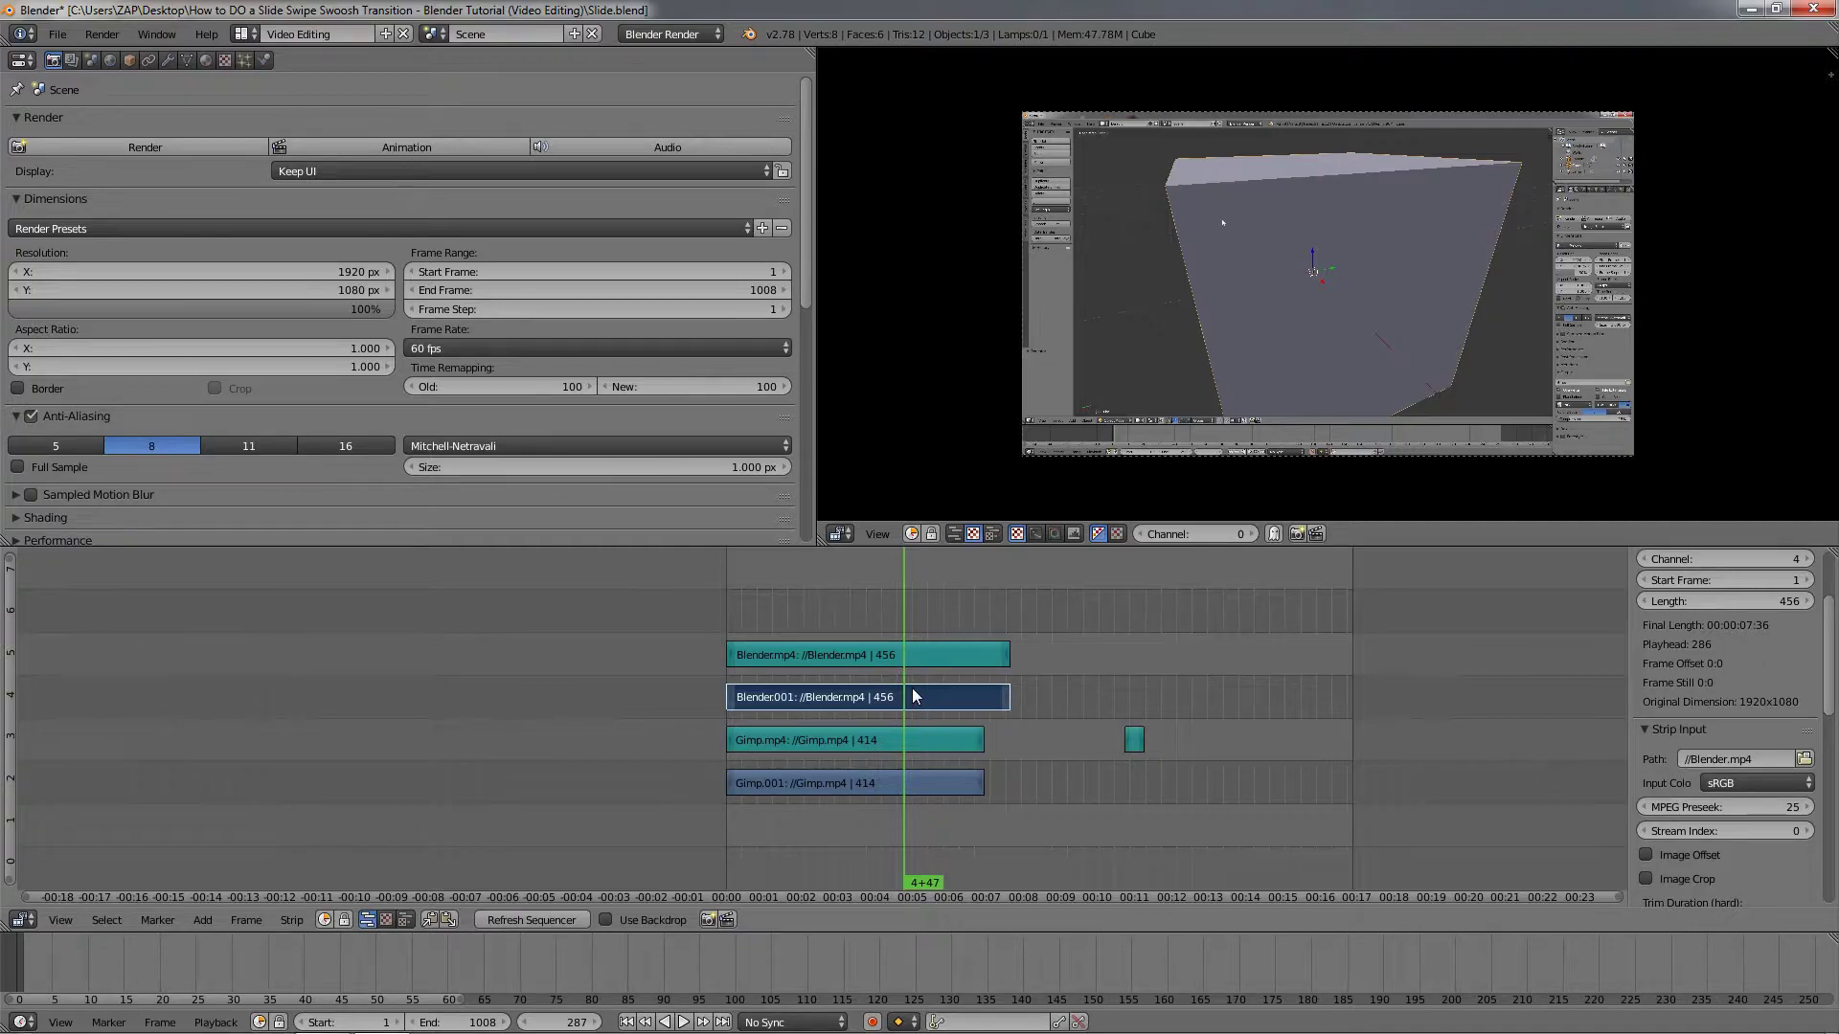
{"action": "key", "text": "k"}
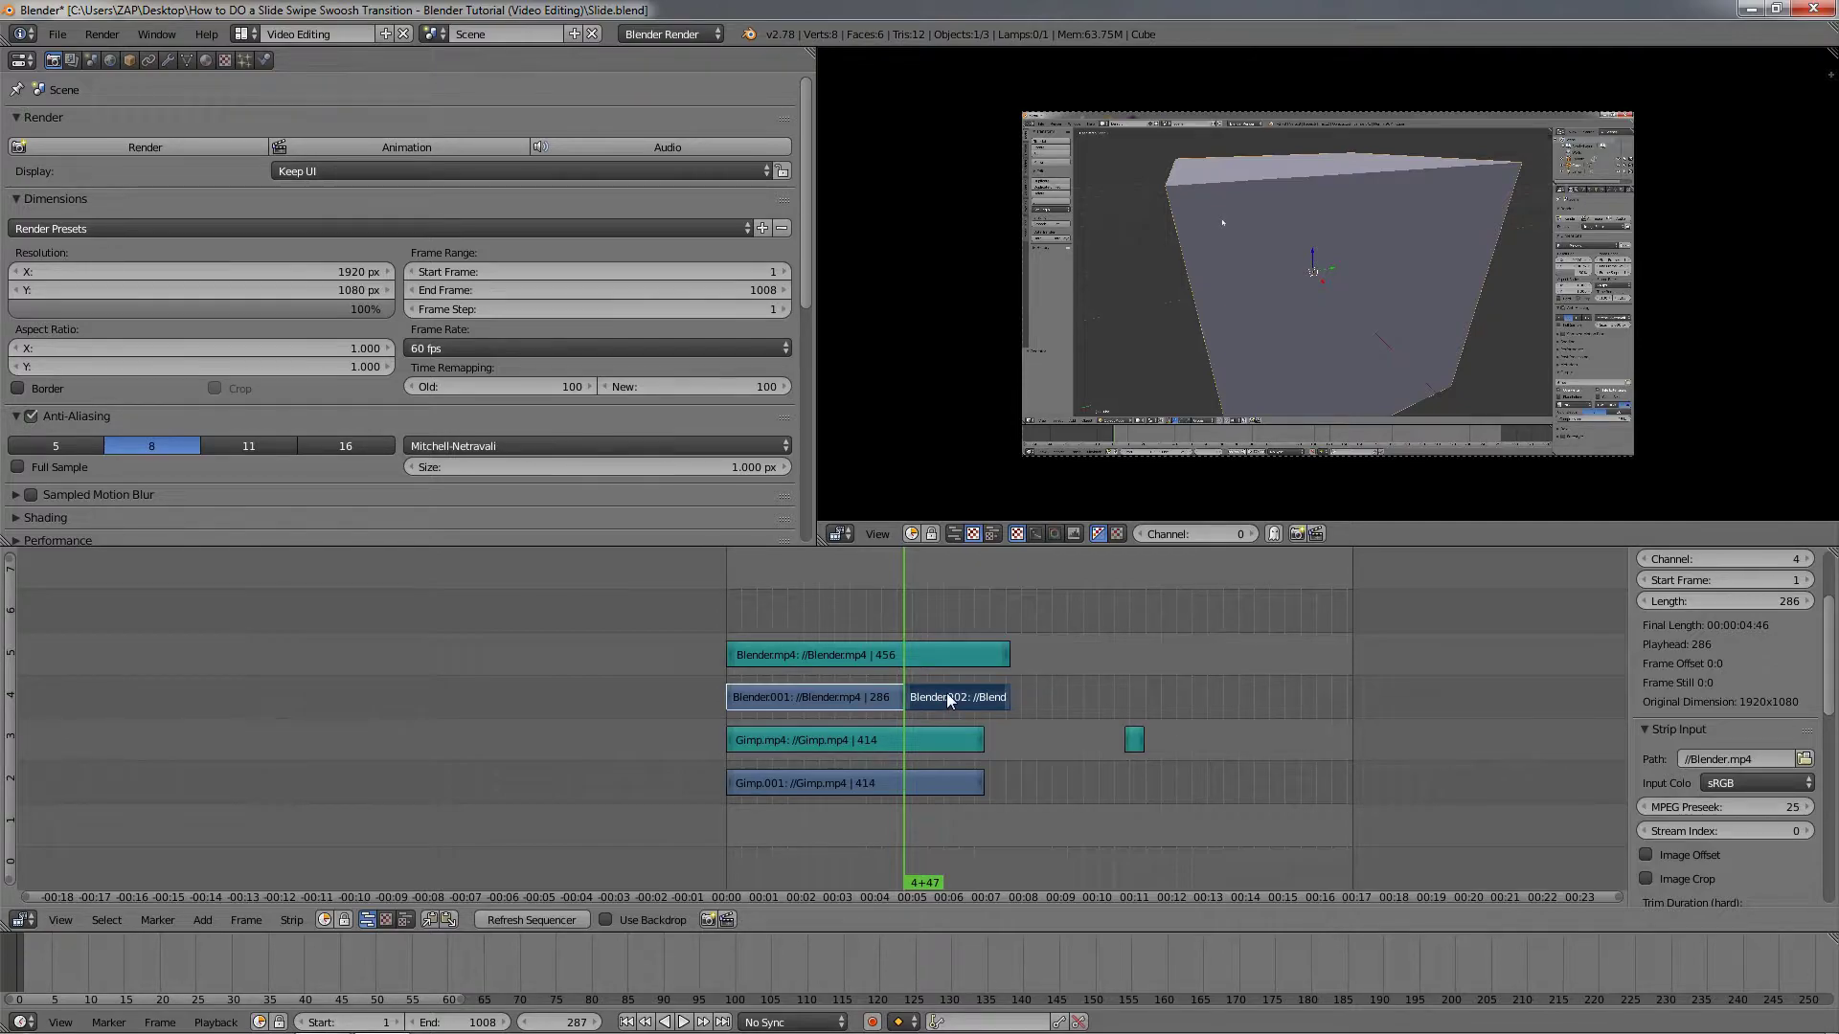
{"action": "key", "text": "ctrl+z"}
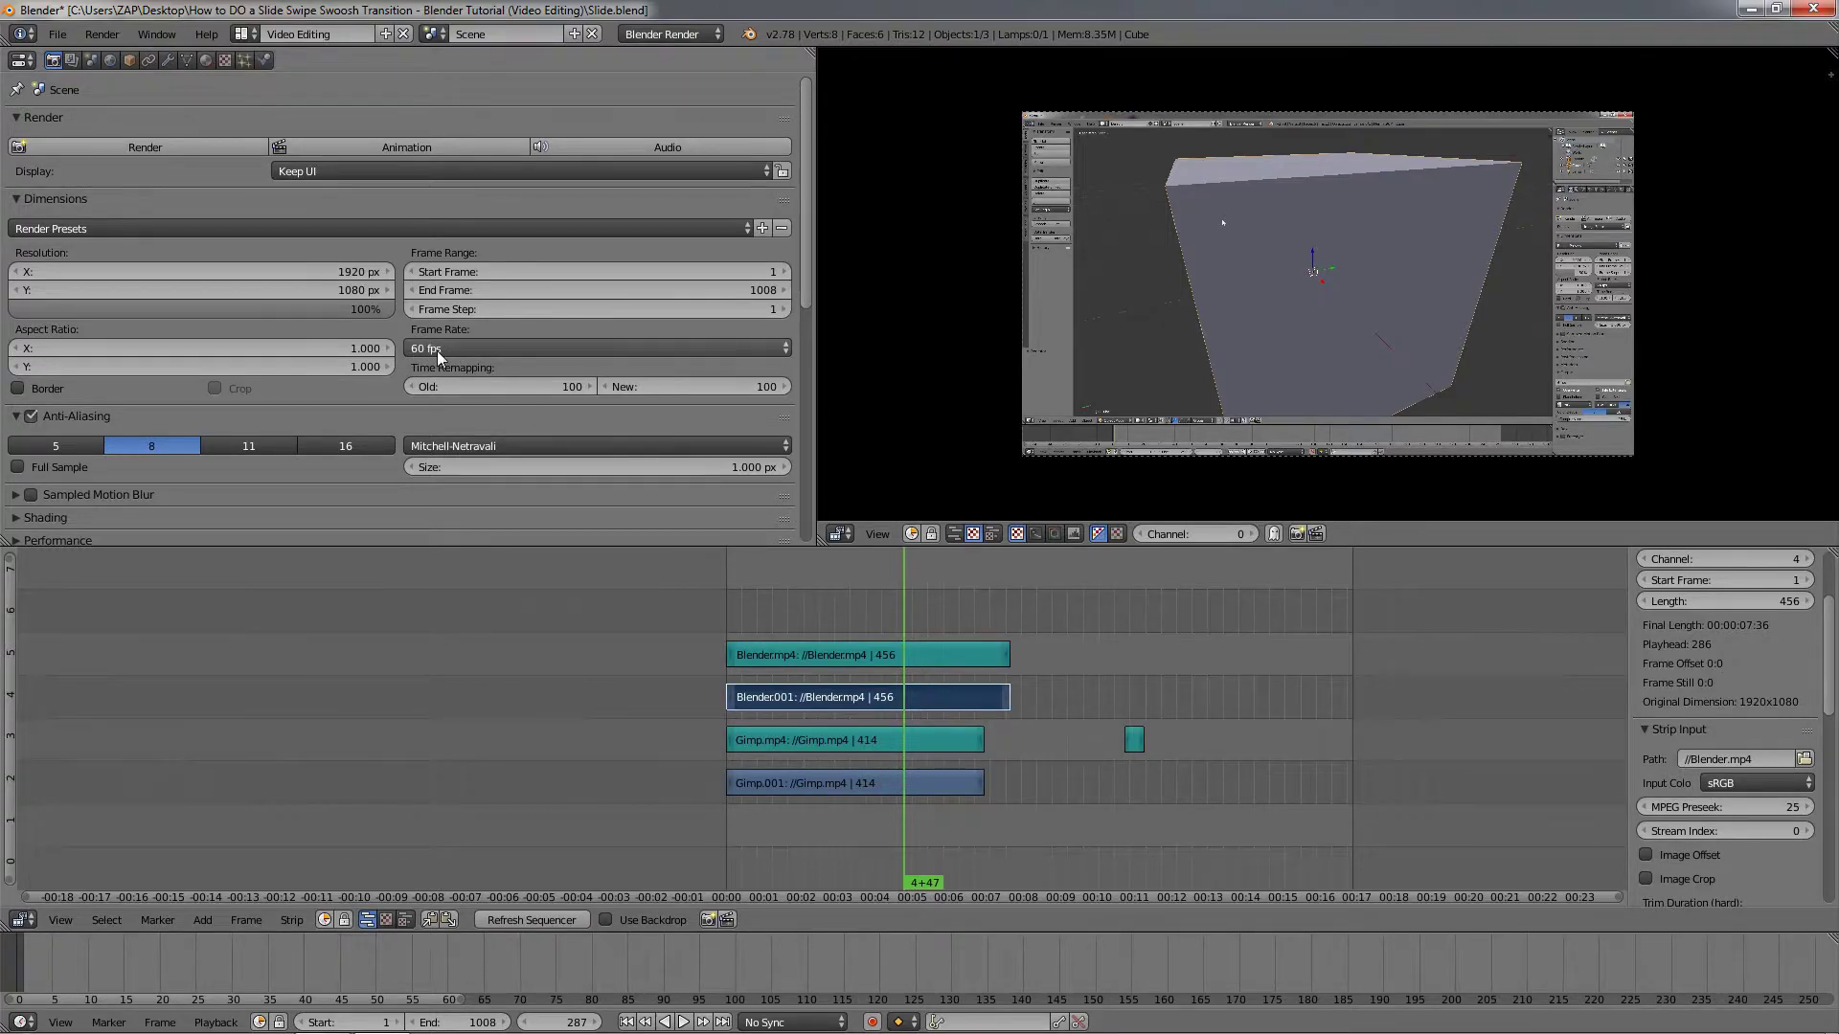
Move the Blender audio and video strips together to start at frame 394, overlapping the end of the Gimp strips.
{"action": "right_click", "coordinate": [951, 656]}
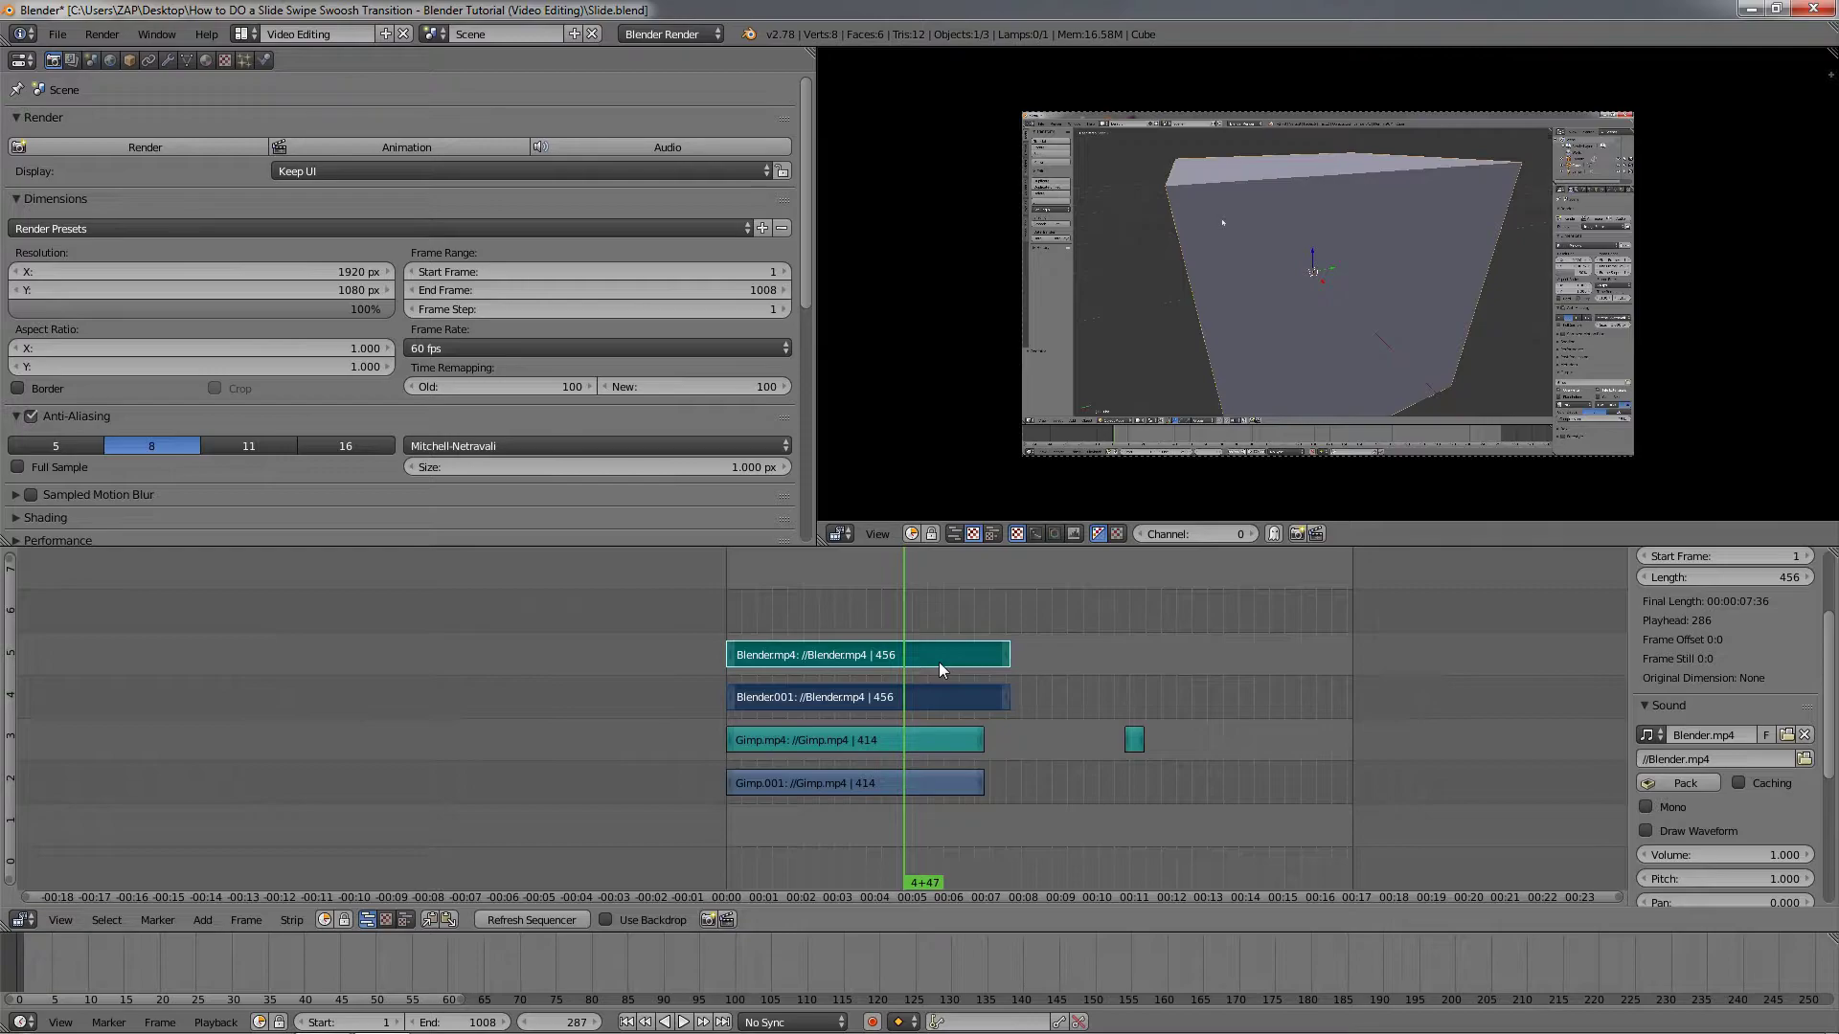
{"action": "key", "text": "g"}
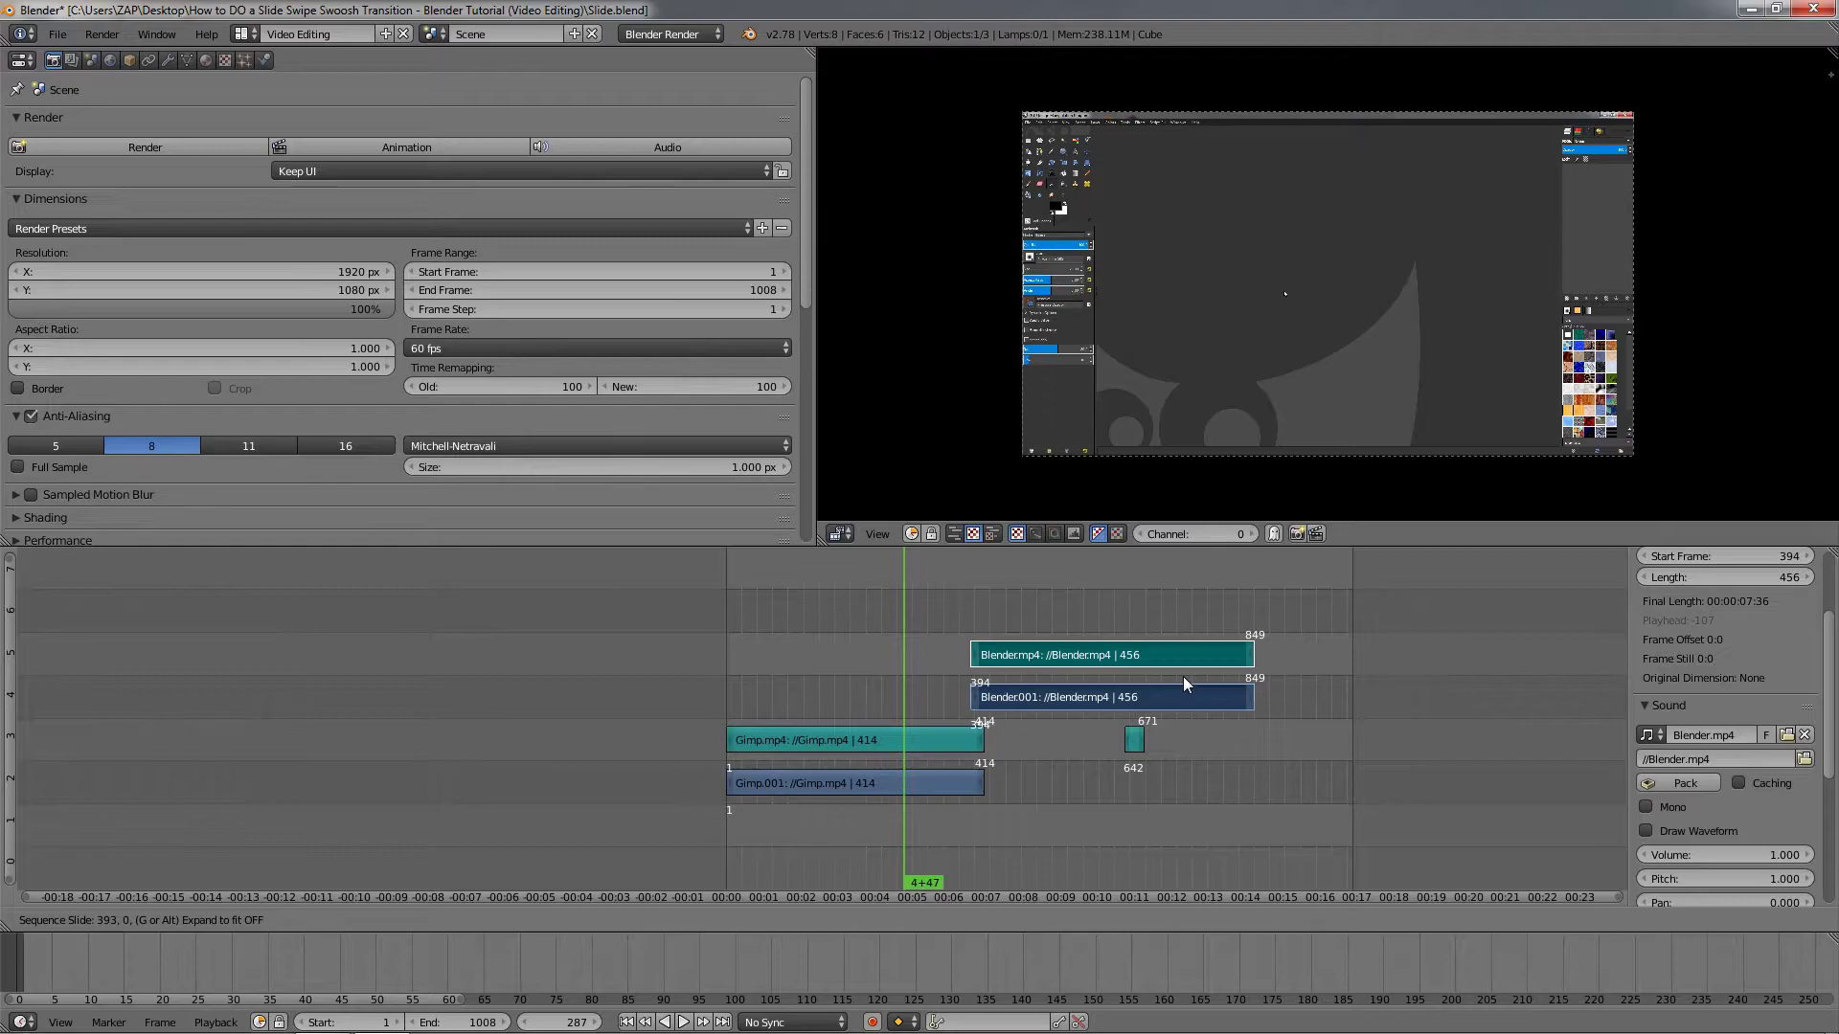
{"action": "left_click", "coordinate": [1182, 676]}
Place the playhead exactly on the first frame of the Blender strips, frame 394, checking the neighbouring frame in the preview.
{"action": "scroll", "coordinate": [973, 756], "scroll_direction": "up", "scroll_amount": 3}
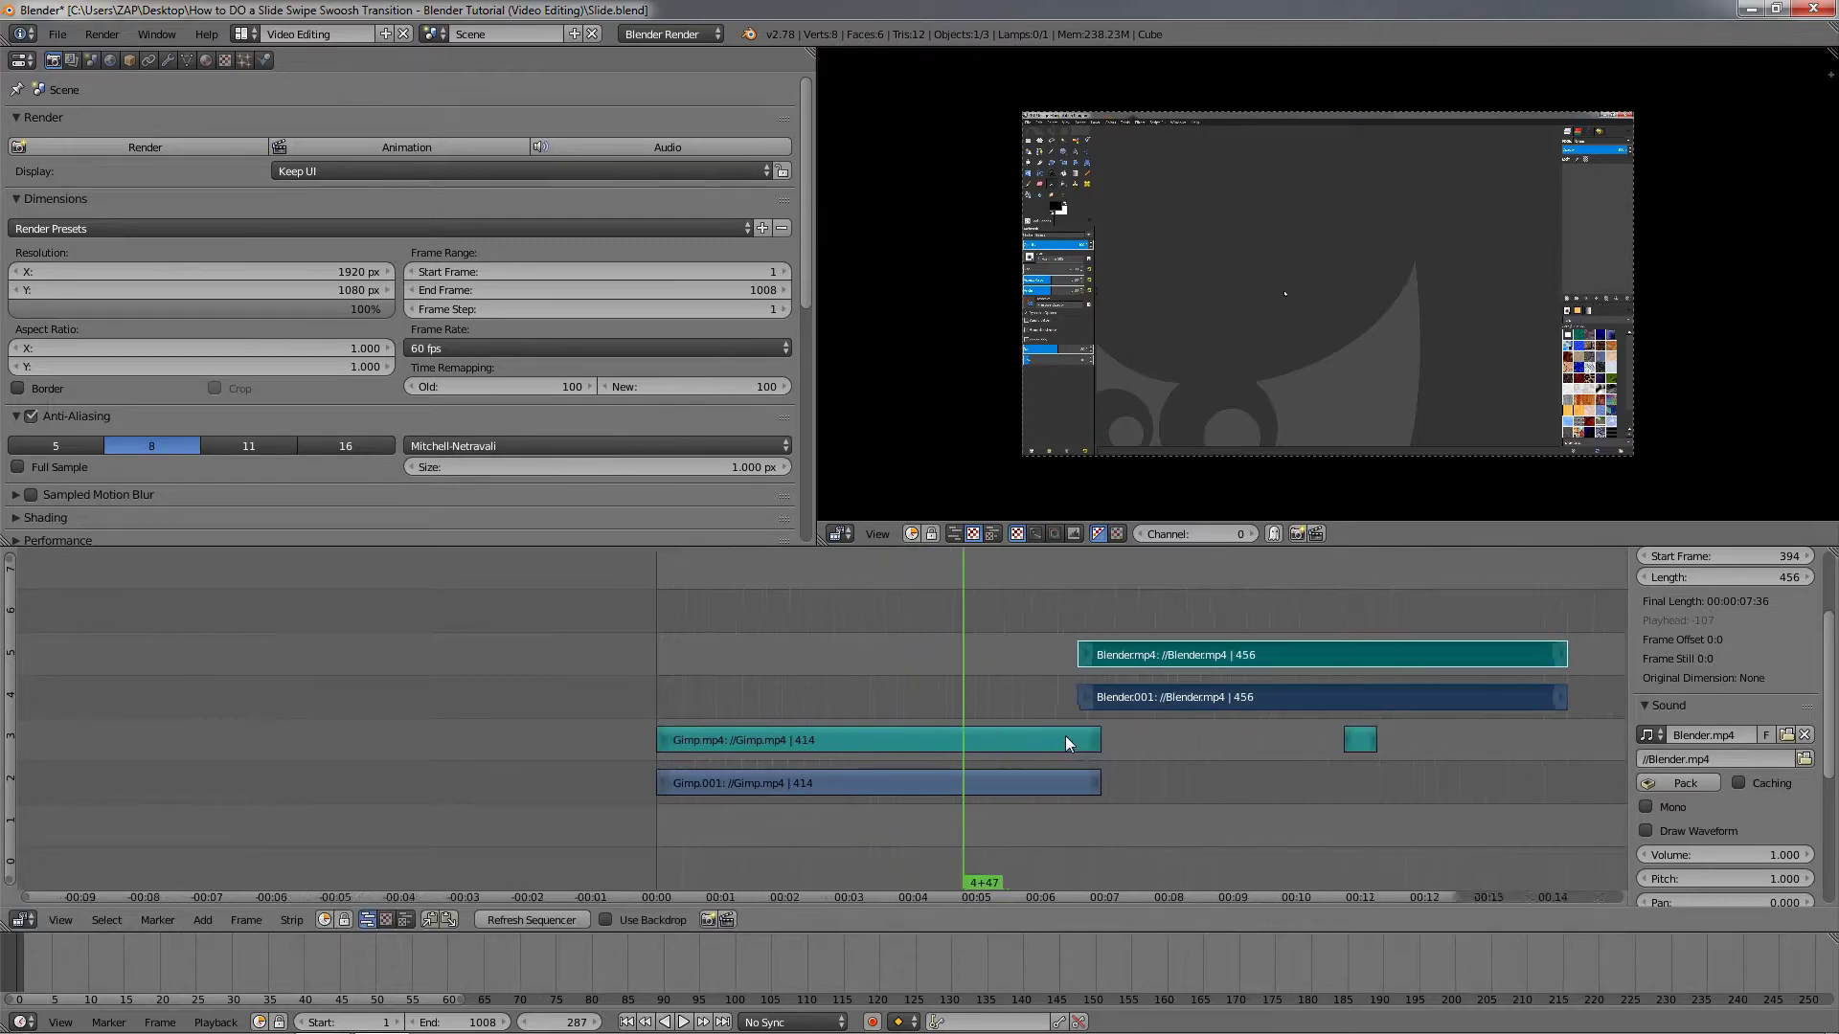
{"action": "scroll", "coordinate": [1164, 757], "scroll_direction": "up", "scroll_amount": 1}
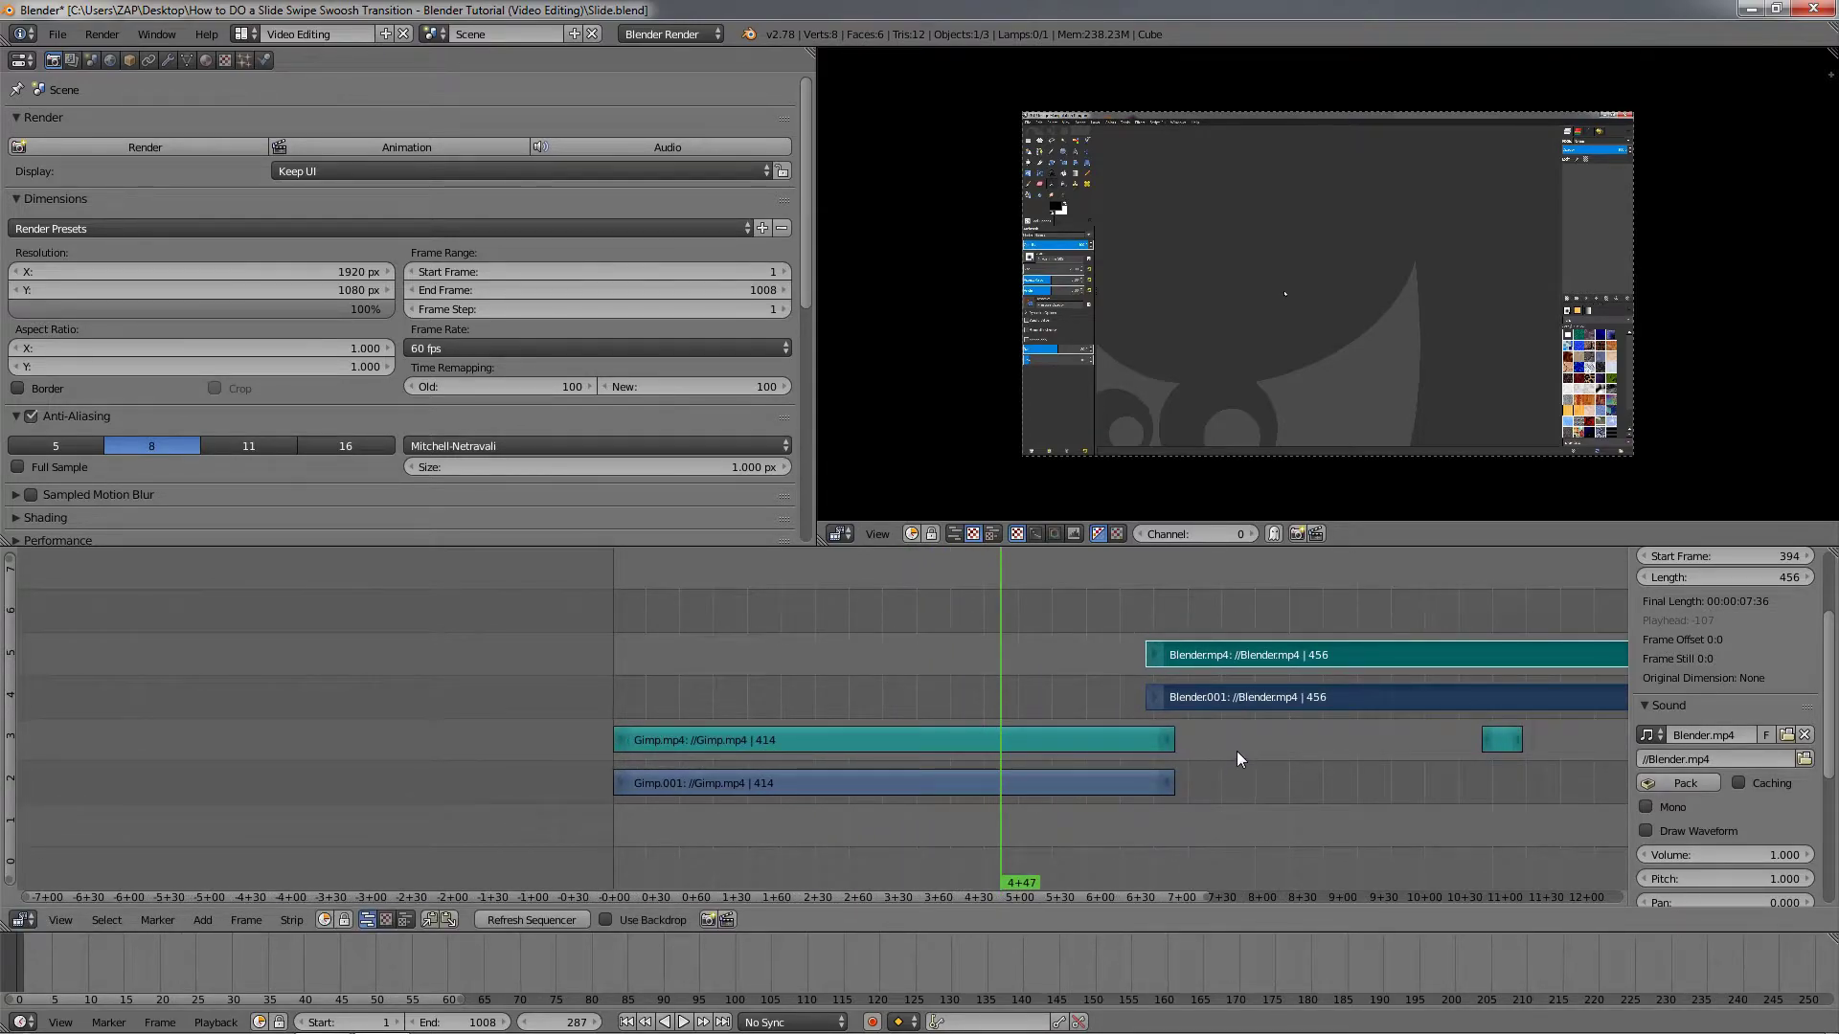
{"action": "middle_click_drag", "start_coordinate": [1254, 755], "coordinate": [917, 784]}
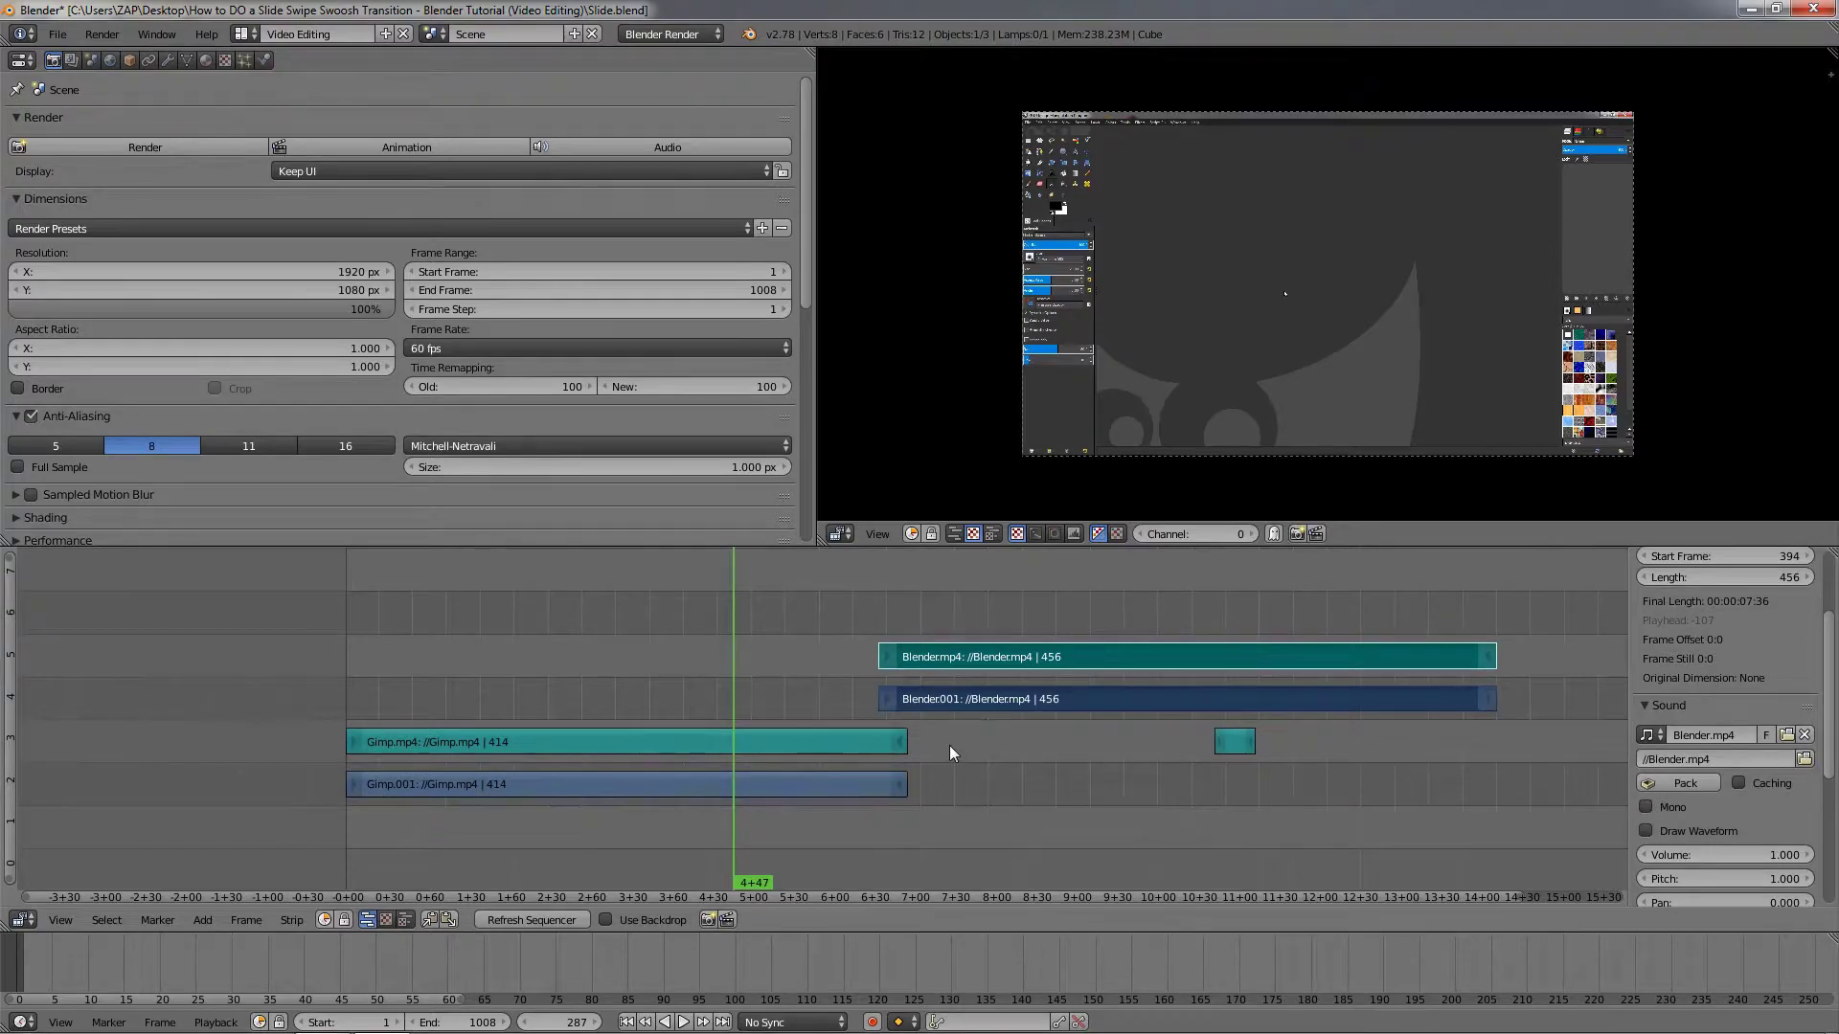
{"action": "left_click", "coordinate": [878, 717]}
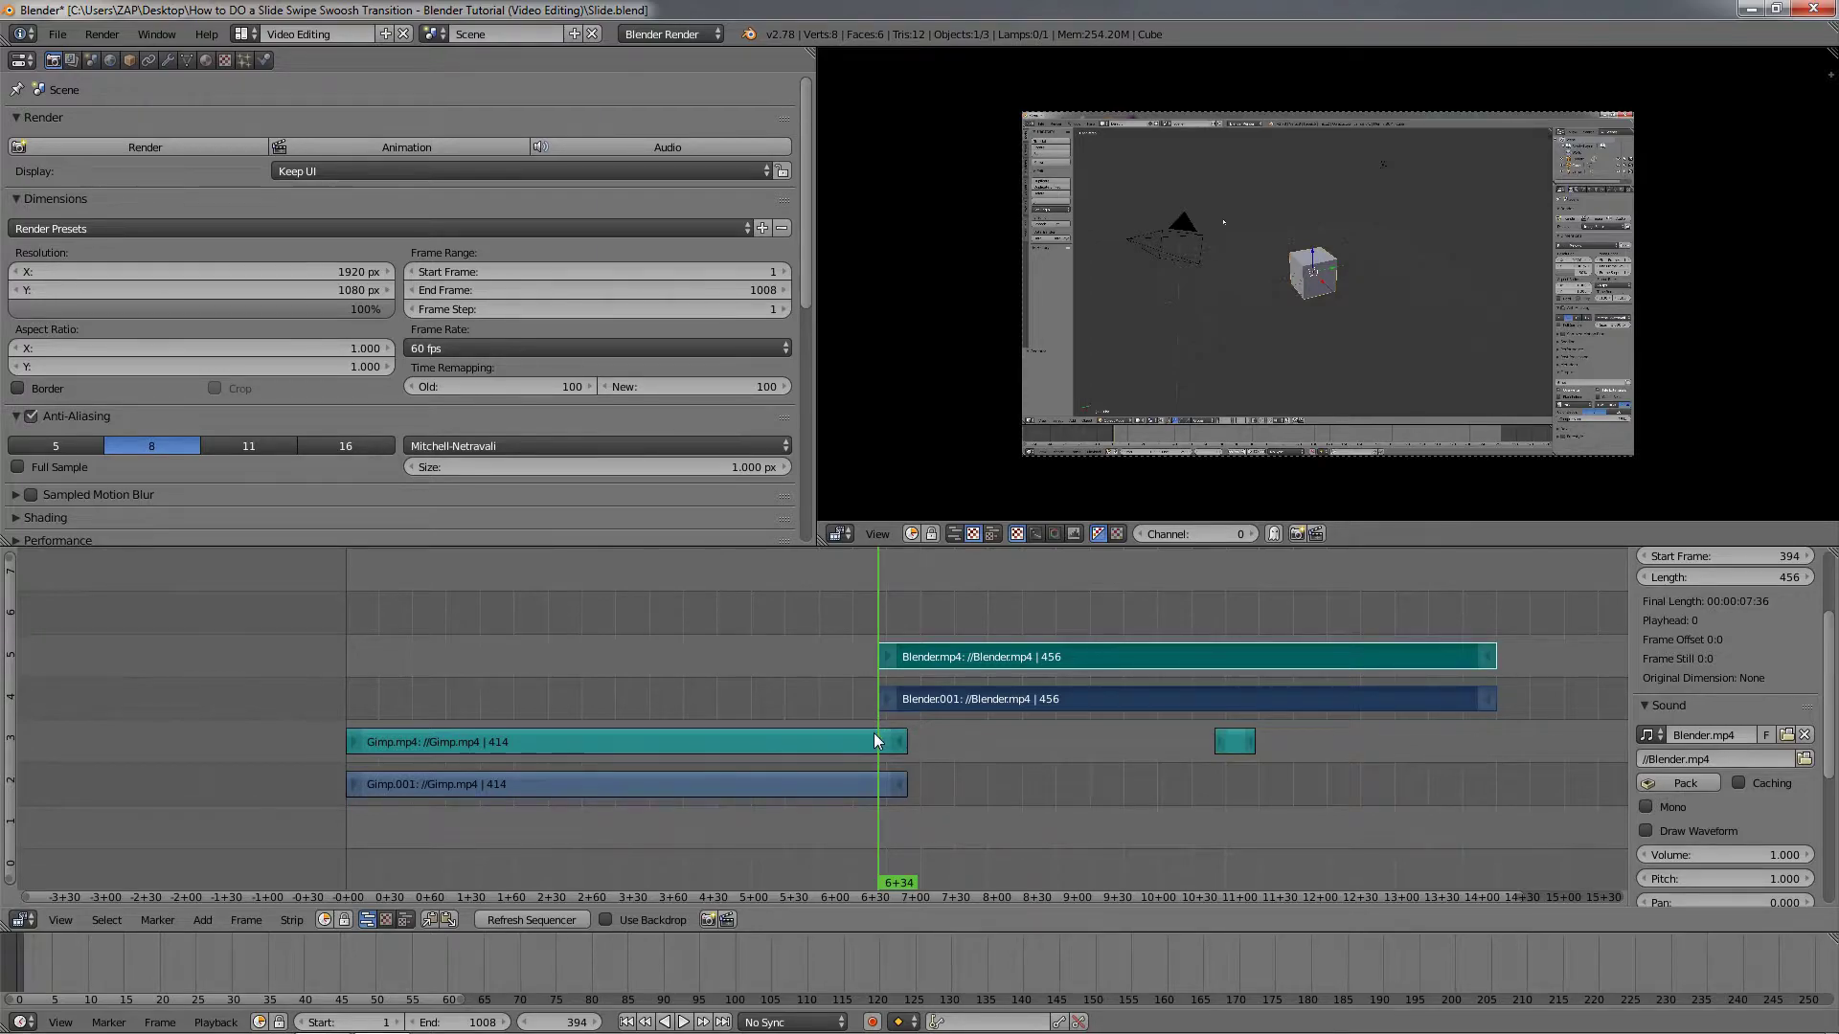
{"action": "key", "text": "Right"}
{"action": "key", "text": "Left"}
{"action": "key", "text": "Right"}
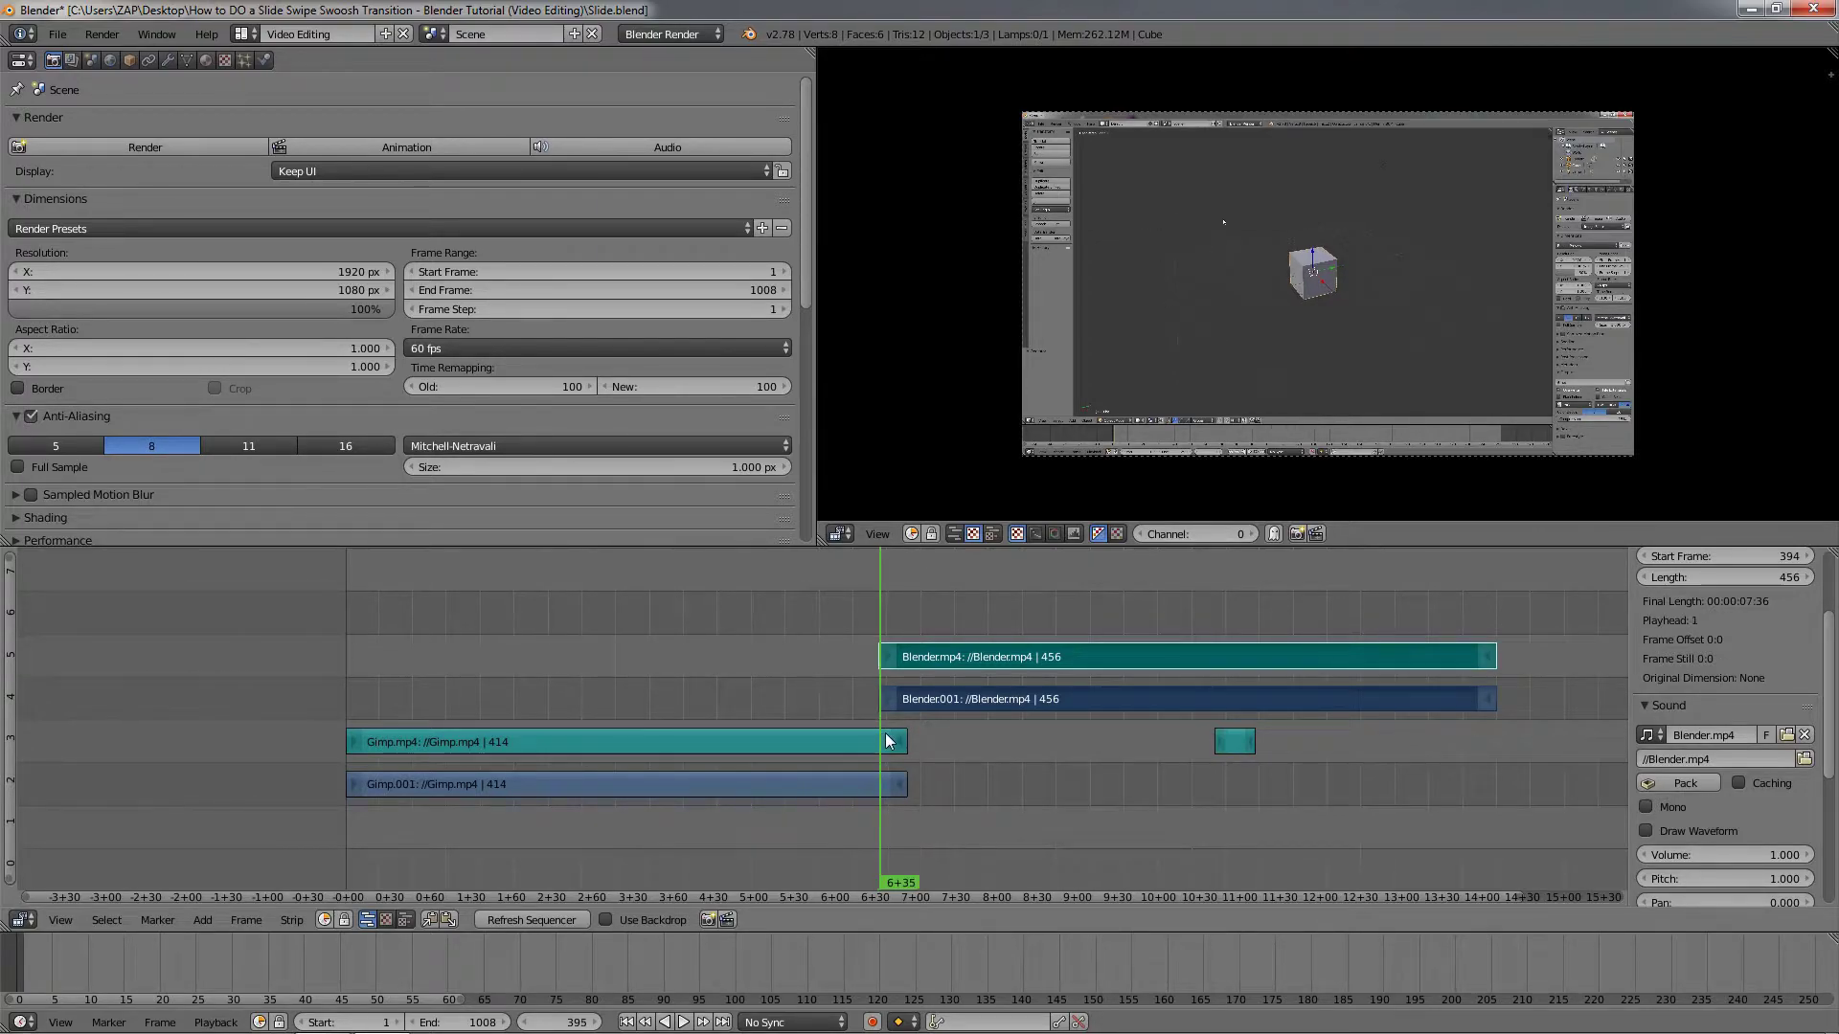
{"action": "key", "text": "Left"}
{"action": "scroll", "coordinate": [893, 742], "scroll_direction": "up", "scroll_amount": 2}
{"action": "scroll", "coordinate": [940, 736], "scroll_direction": "up", "scroll_amount": 3}
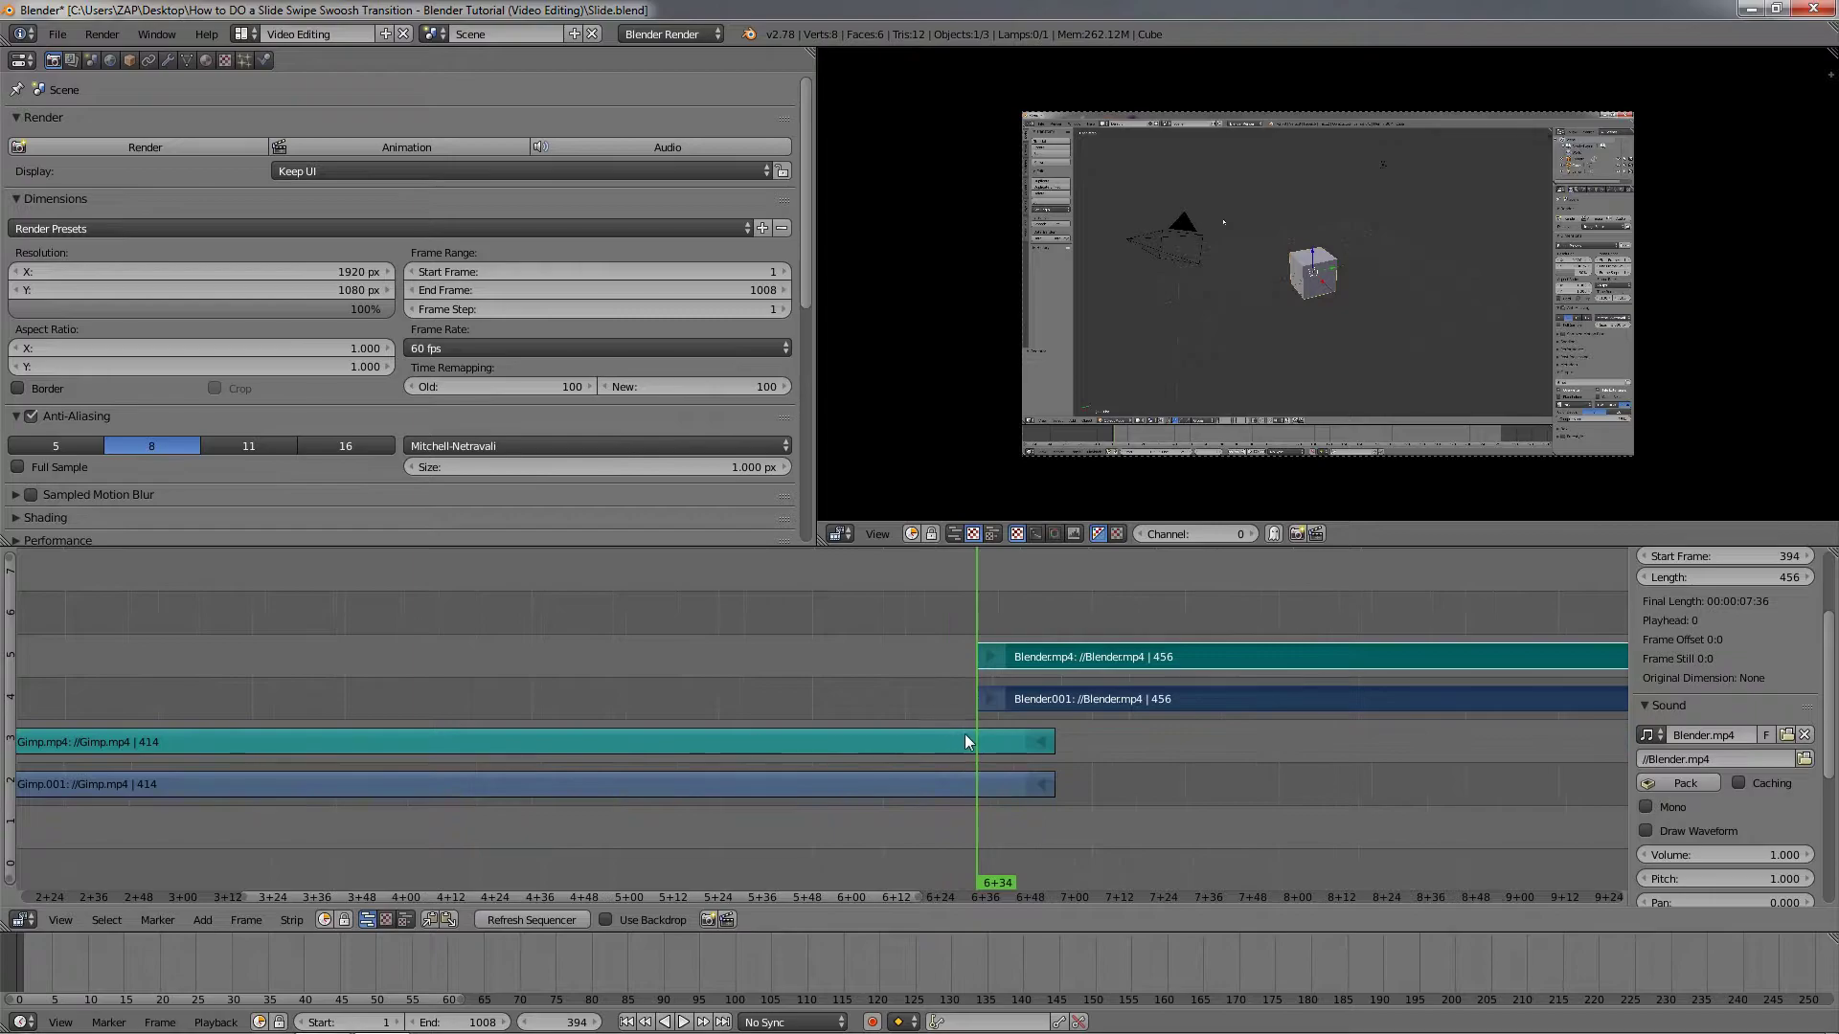
{"action": "key", "text": "Right"}
{"action": "key", "text": "Left"}
{"action": "key", "text": "Right"}
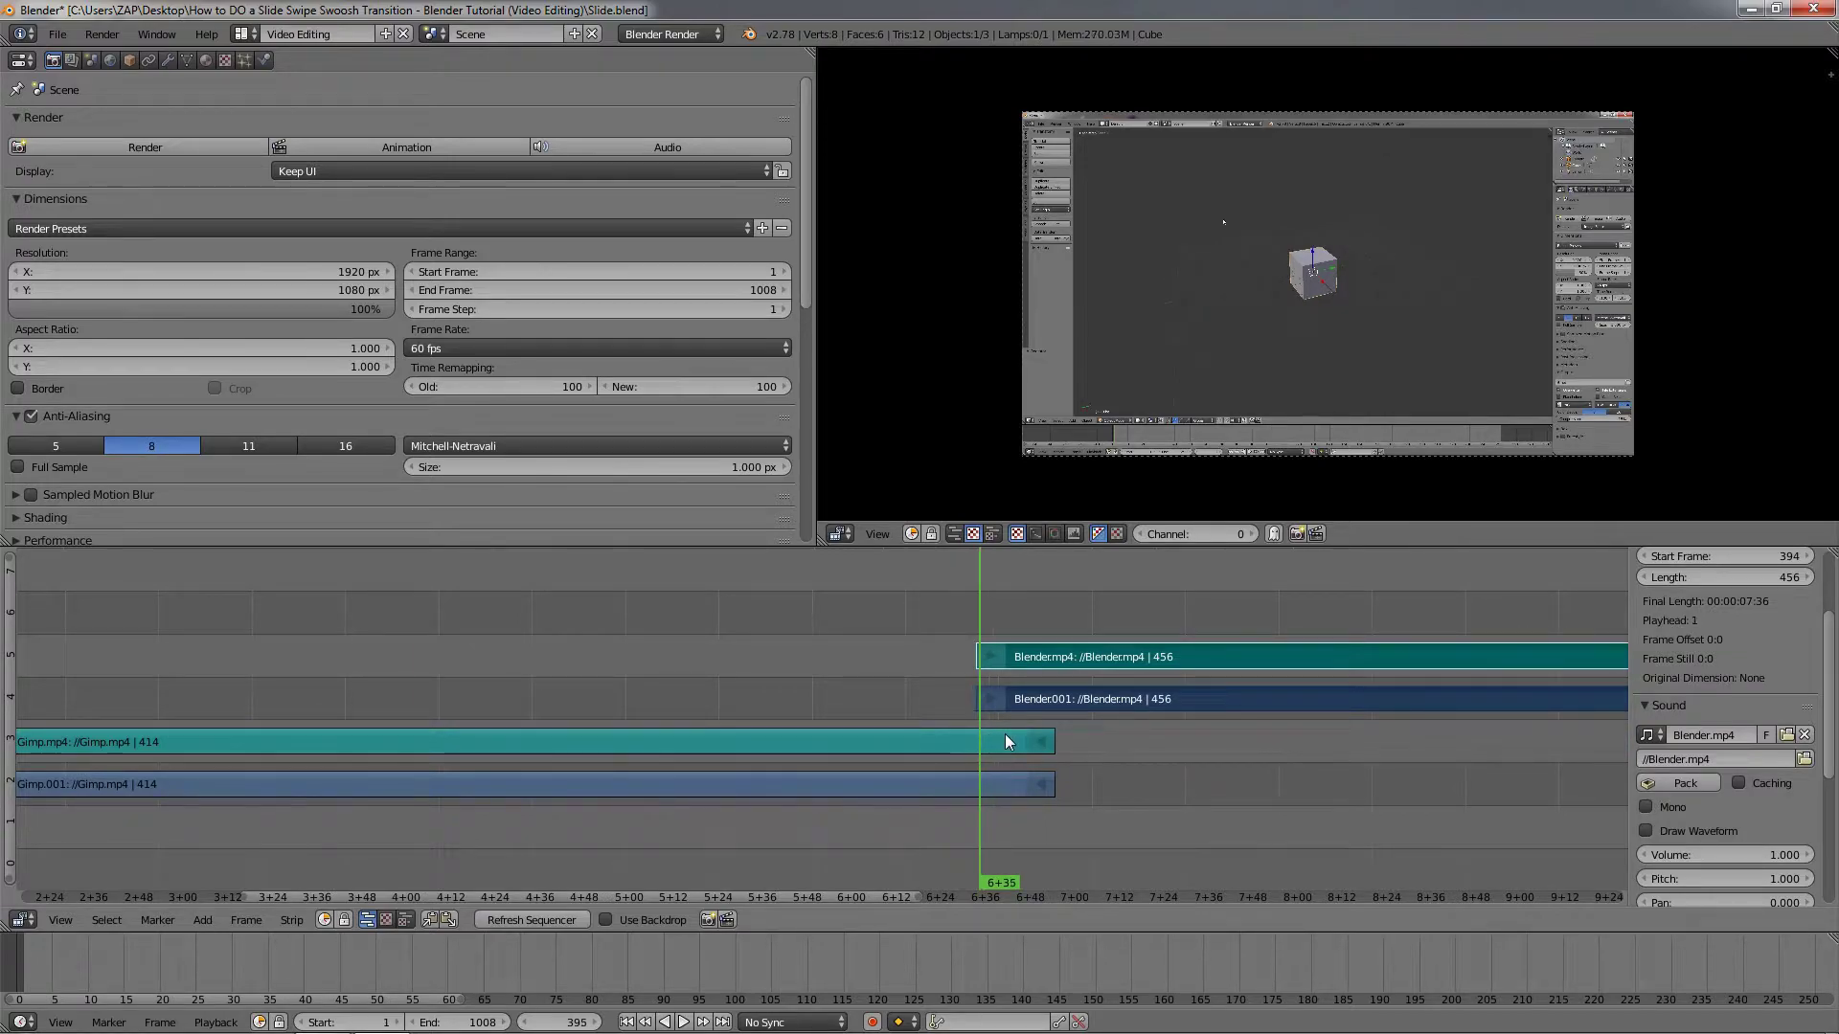
{"action": "key", "text": "Left"}
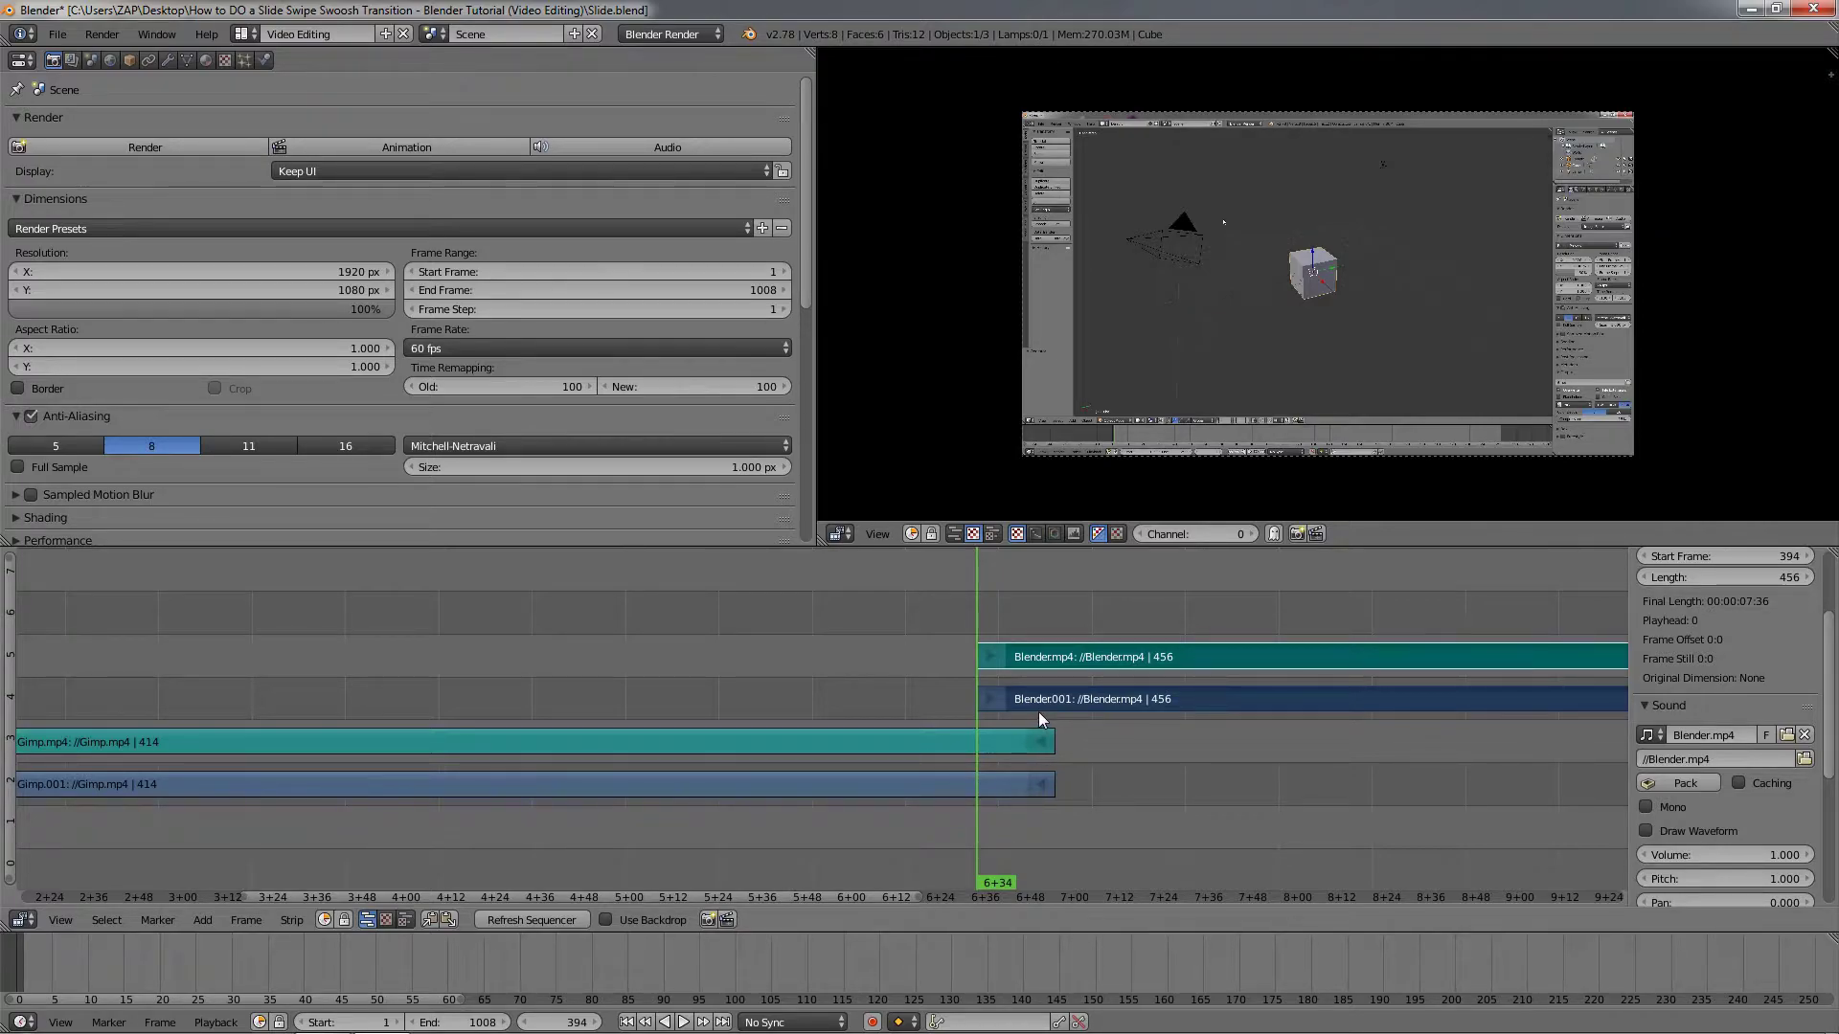
Try to add a Transform effect strip with both the Blender audio and video strips selected.
{"action": "left_click", "coordinate": [191, 922]}
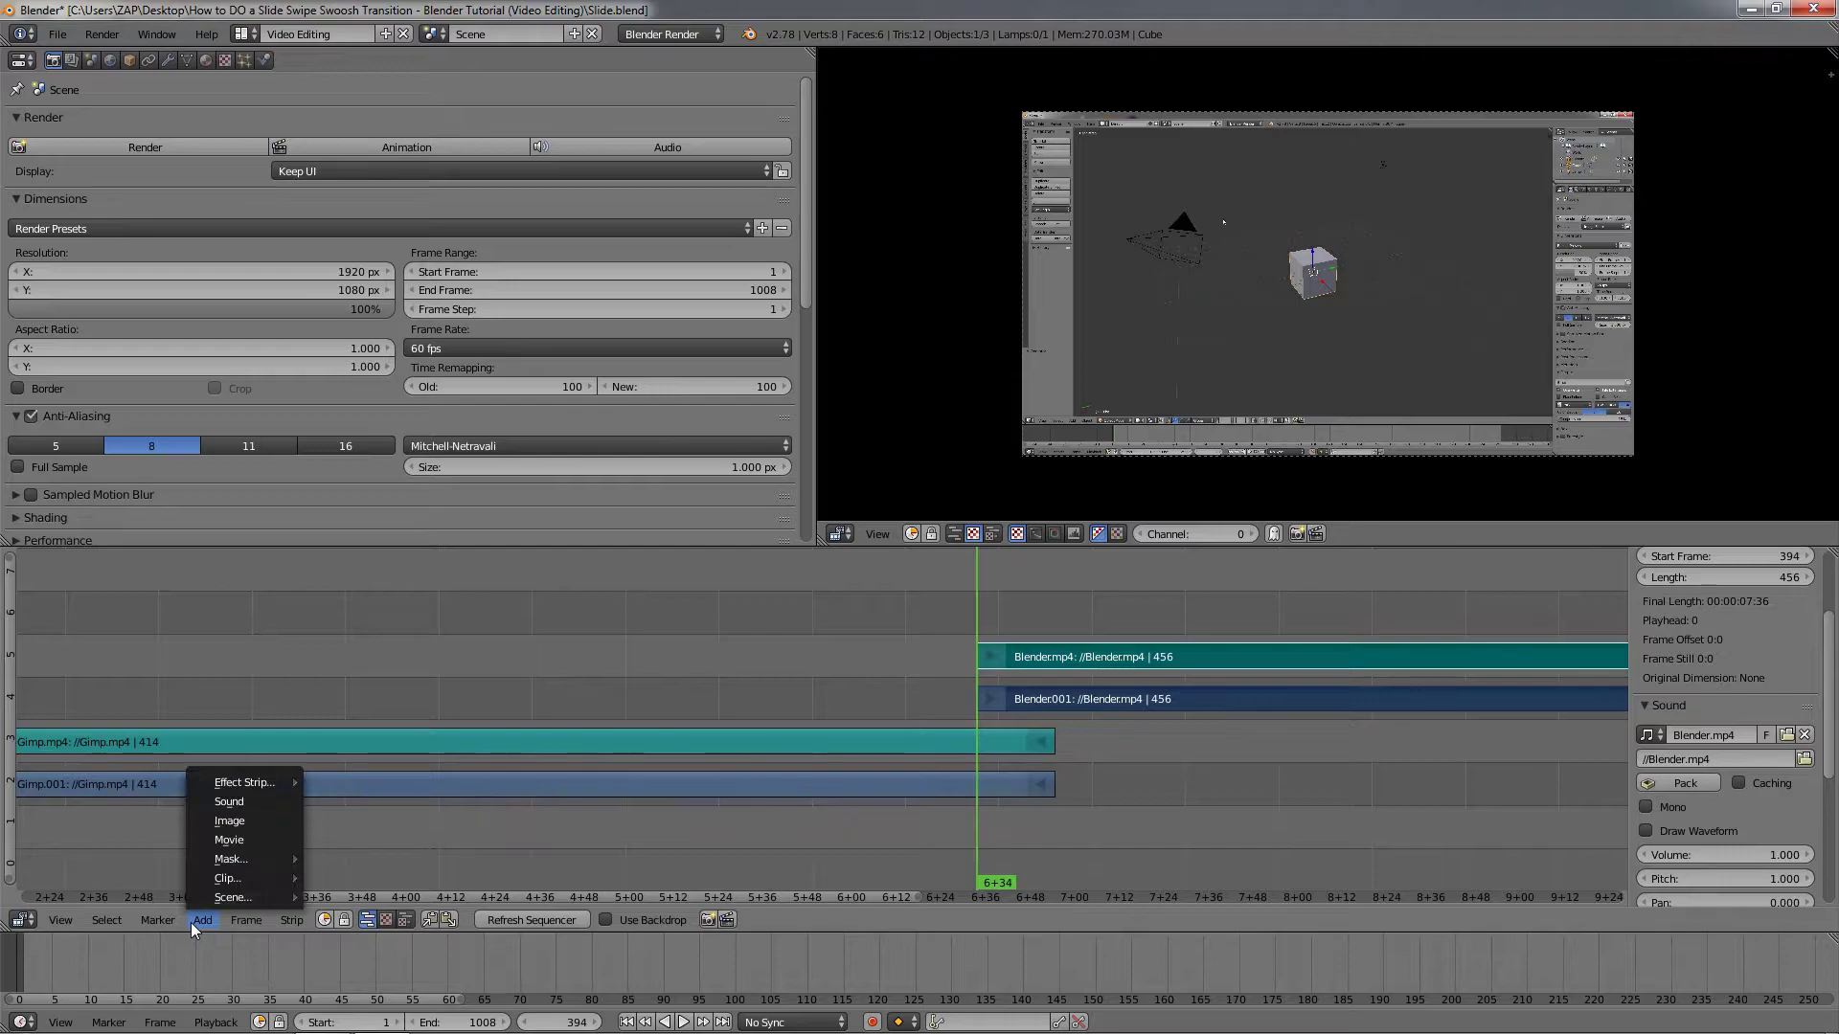
{"action": "mouse_move", "coordinate": [266, 780]}
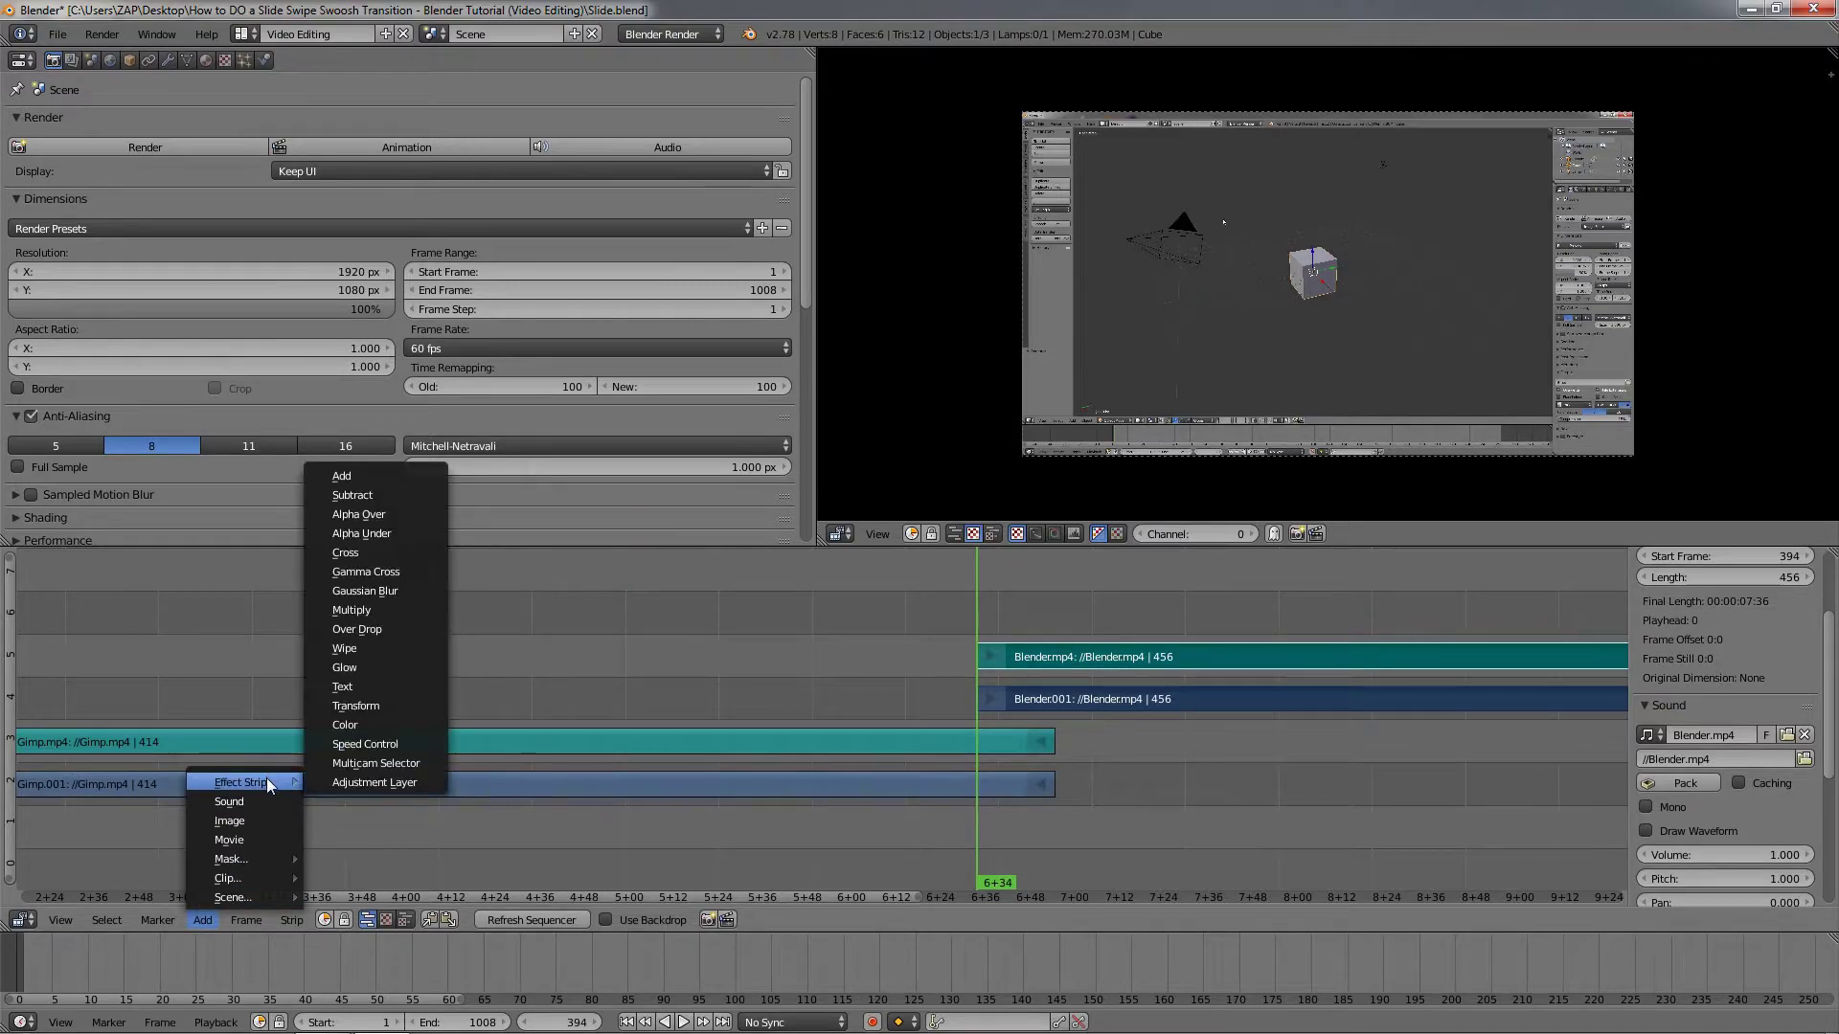
{"action": "left_click", "coordinate": [374, 705]}
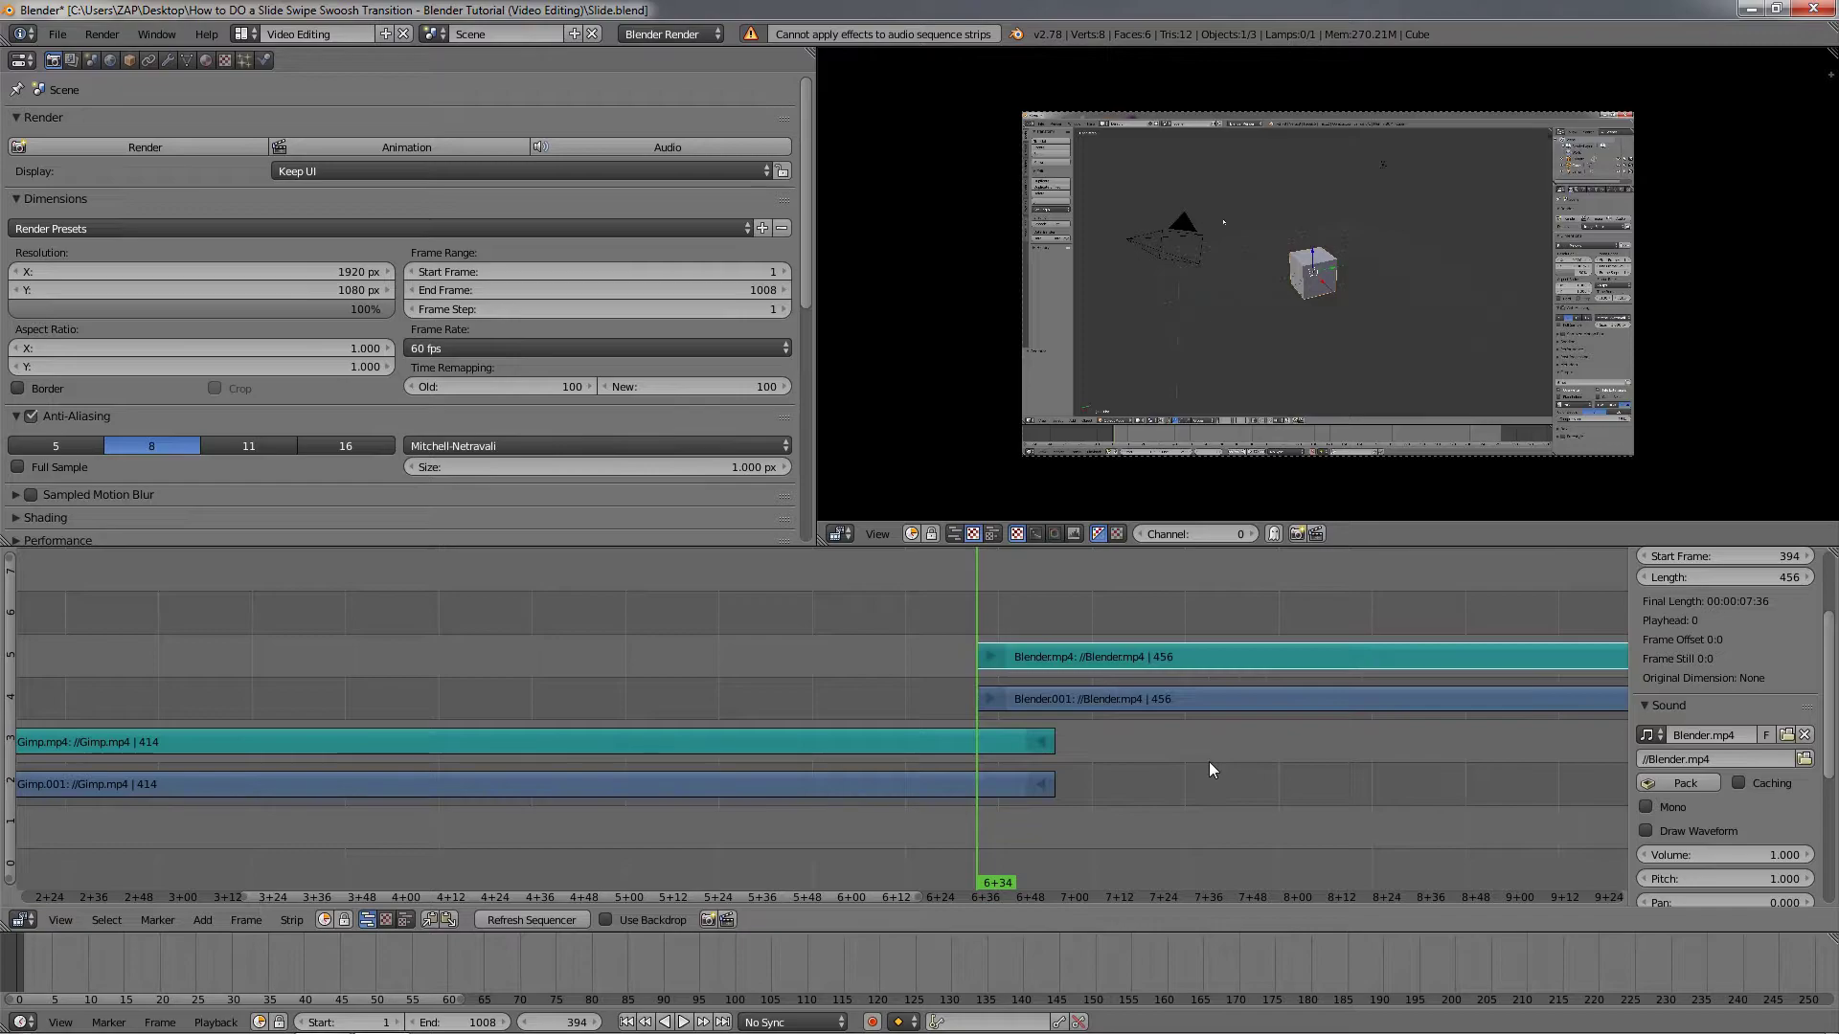
Select only the Blender video strip and add a Transform effect strip to it.
{"action": "left_click", "coordinate": [1031, 700]}
{"action": "left_click", "coordinate": [195, 920]}
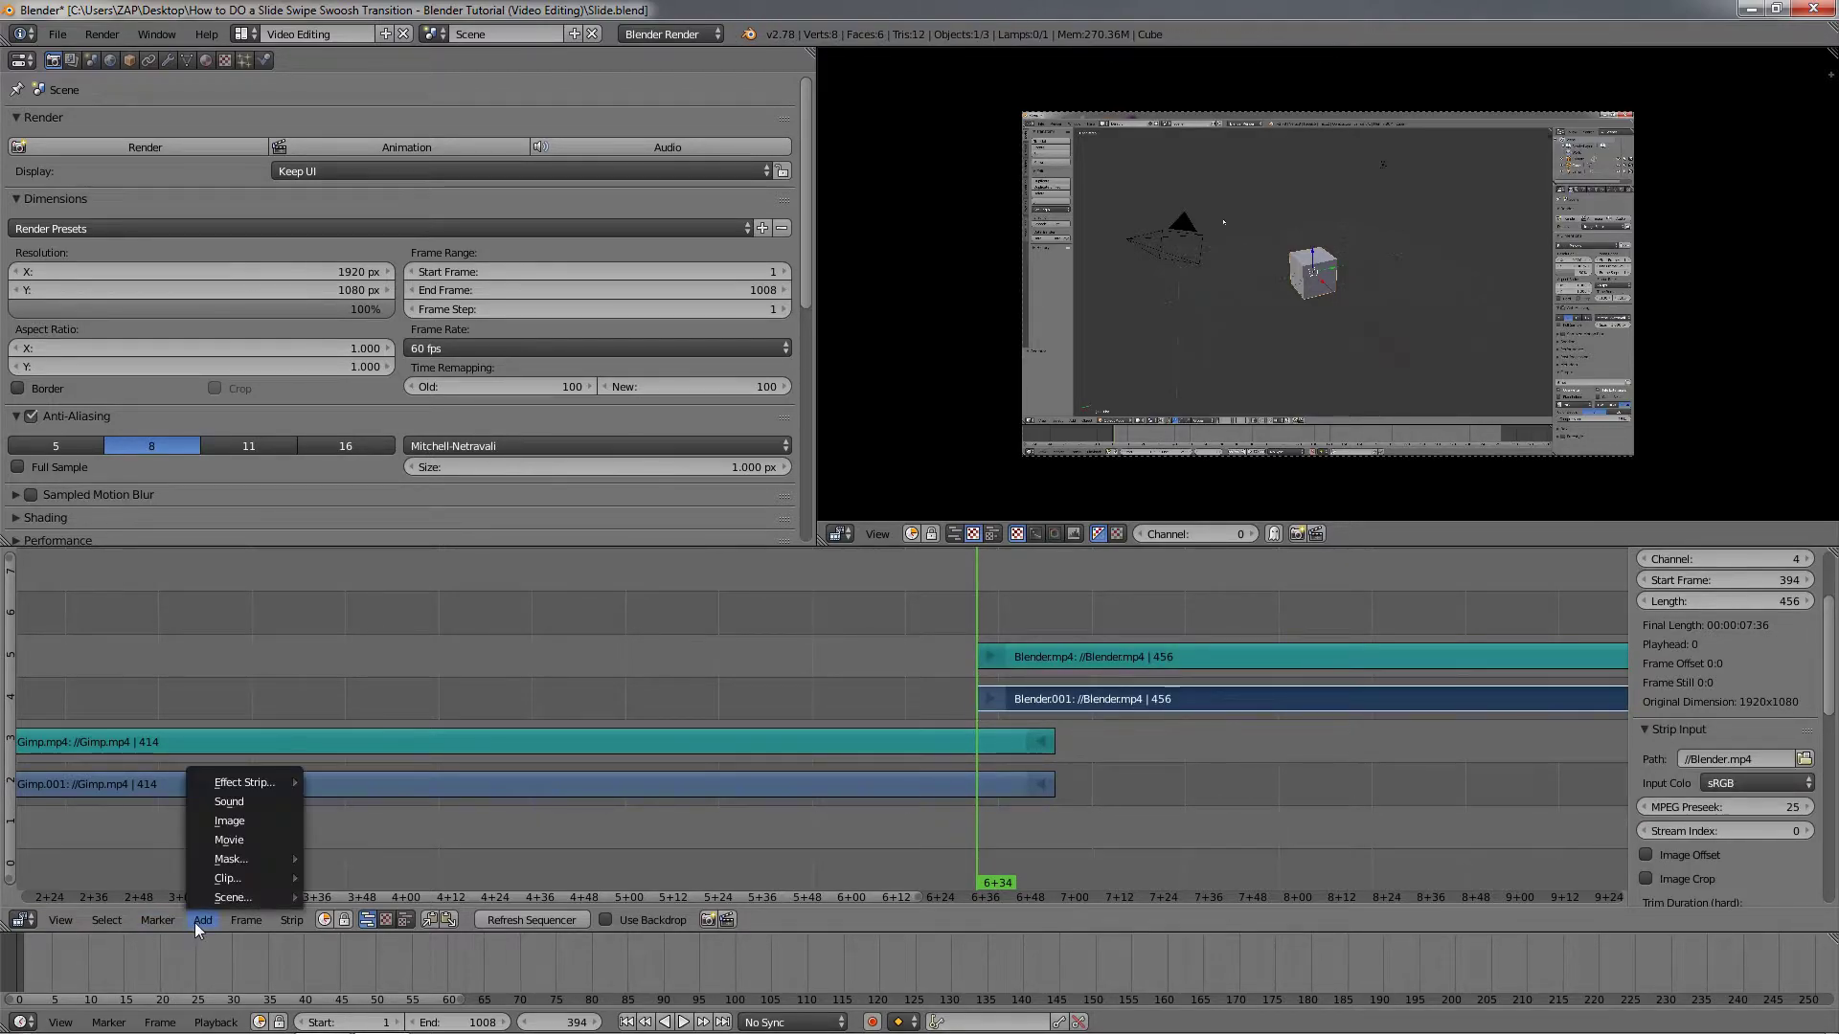
{"action": "mouse_move", "coordinate": [283, 782]}
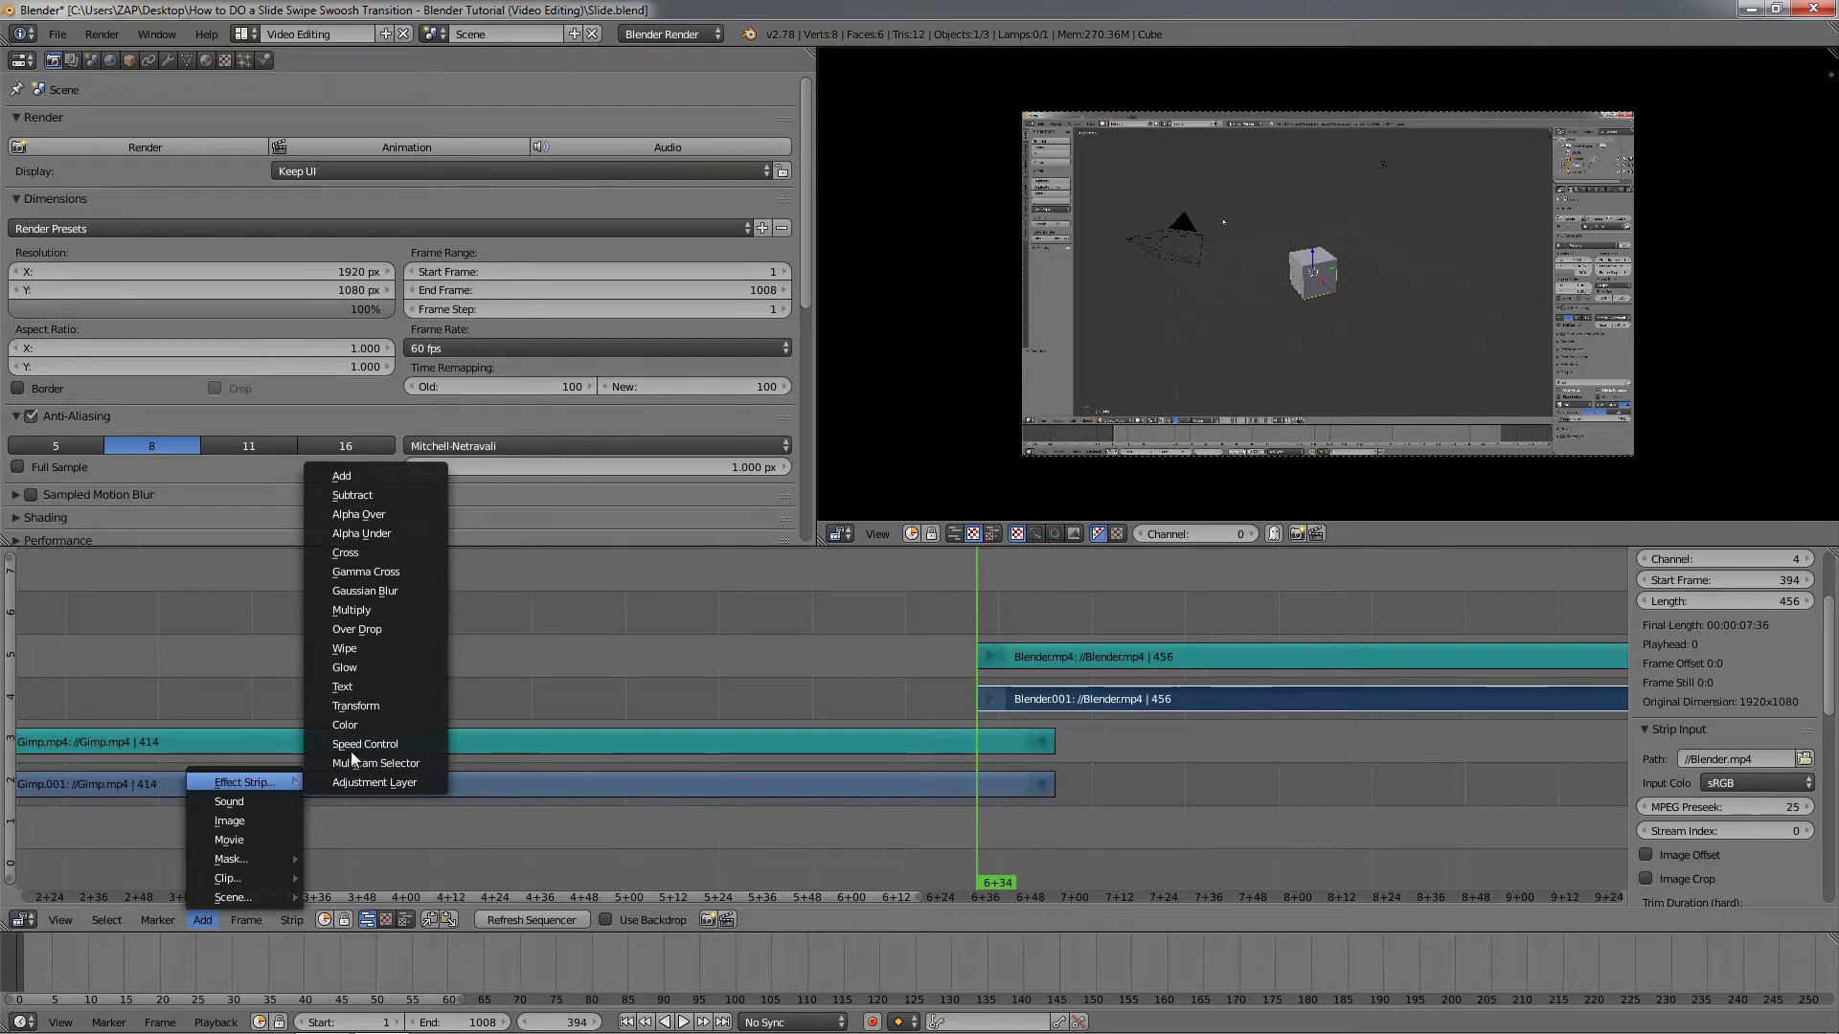
{"action": "left_click", "coordinate": [388, 708]}
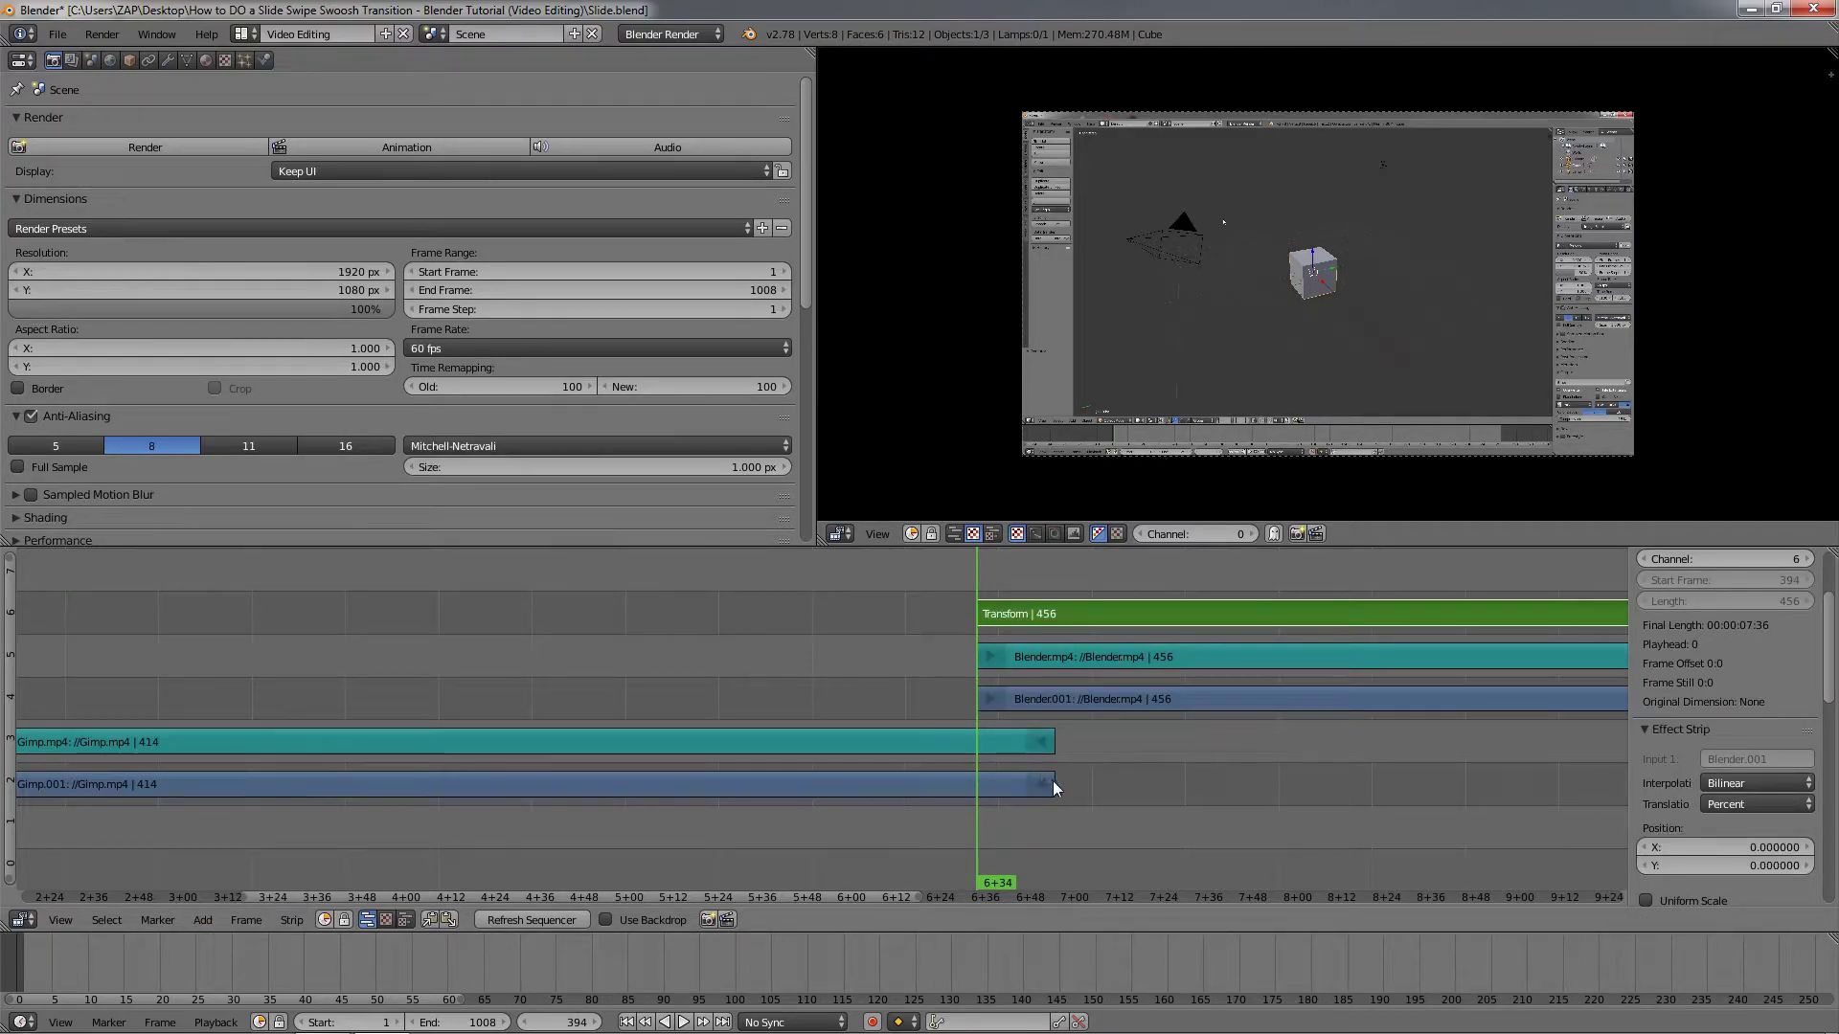
Soft-cut the Blender video strip at frame 417, two frames past the end of the Gimp strips.
{"action": "left_click", "coordinate": [1054, 749]}
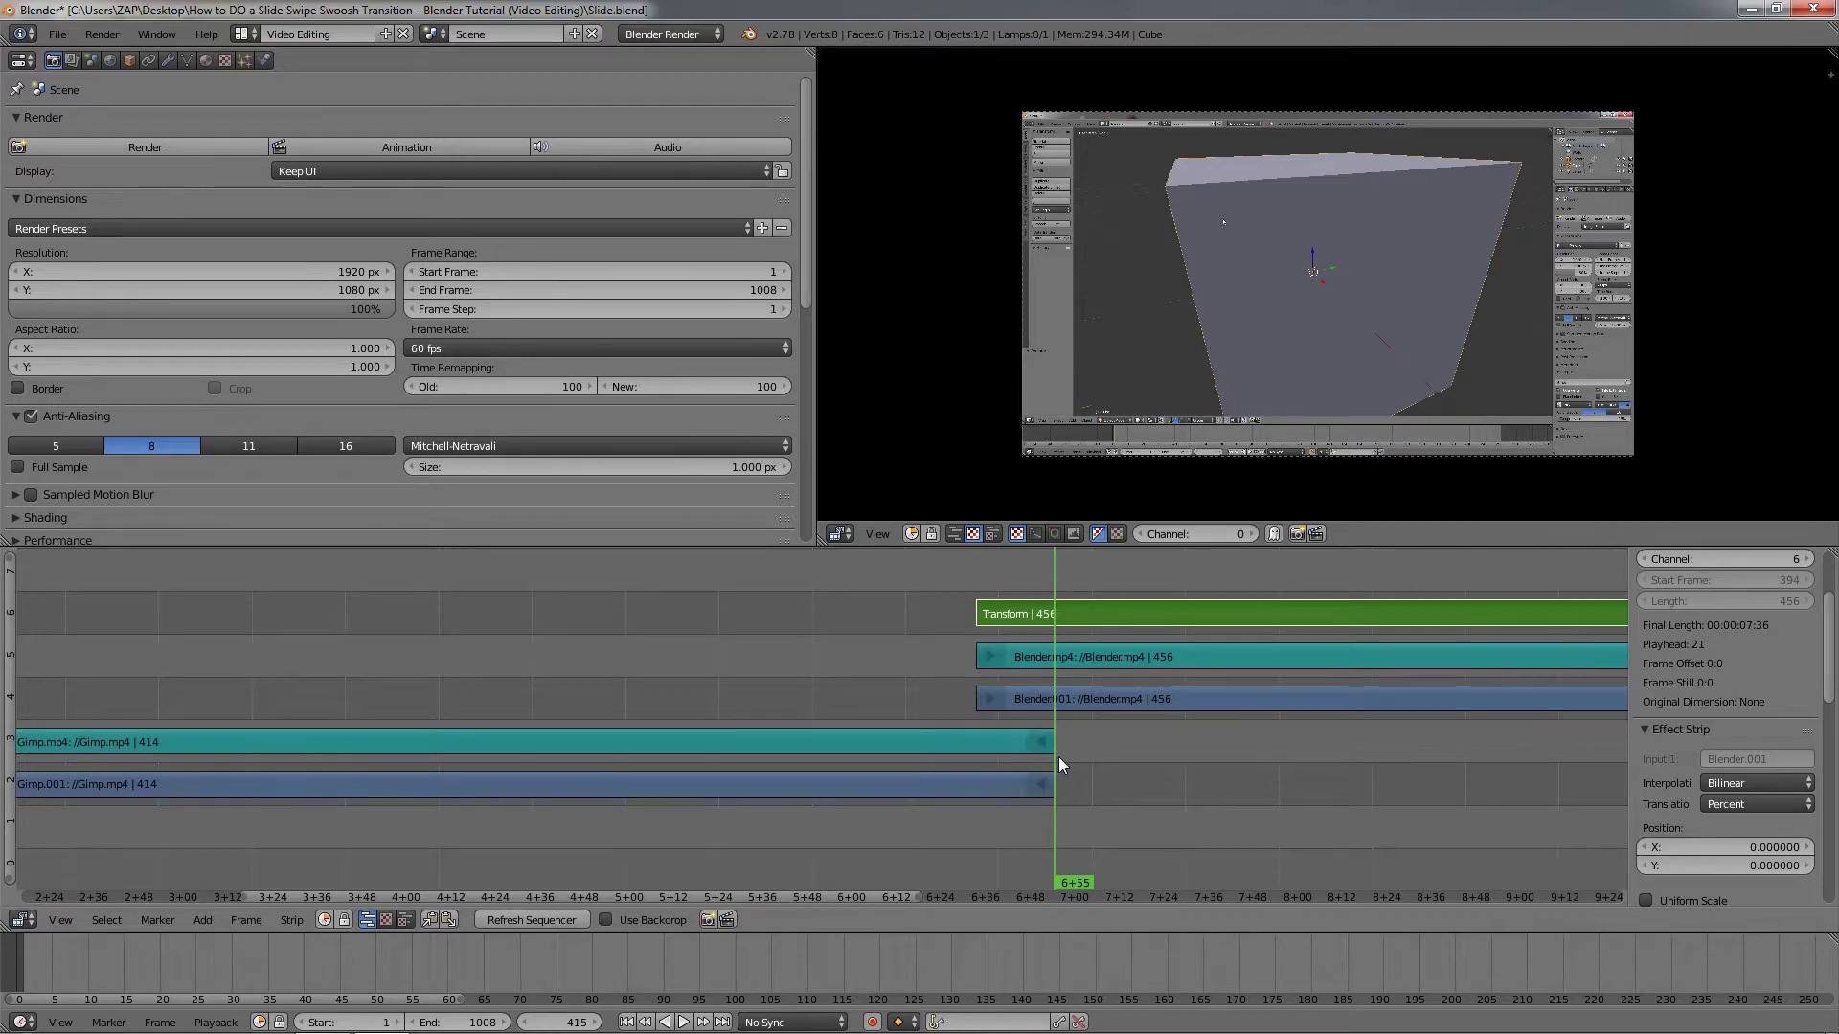
{"action": "key", "text": "Right"}
{"action": "key", "text": "Right"}
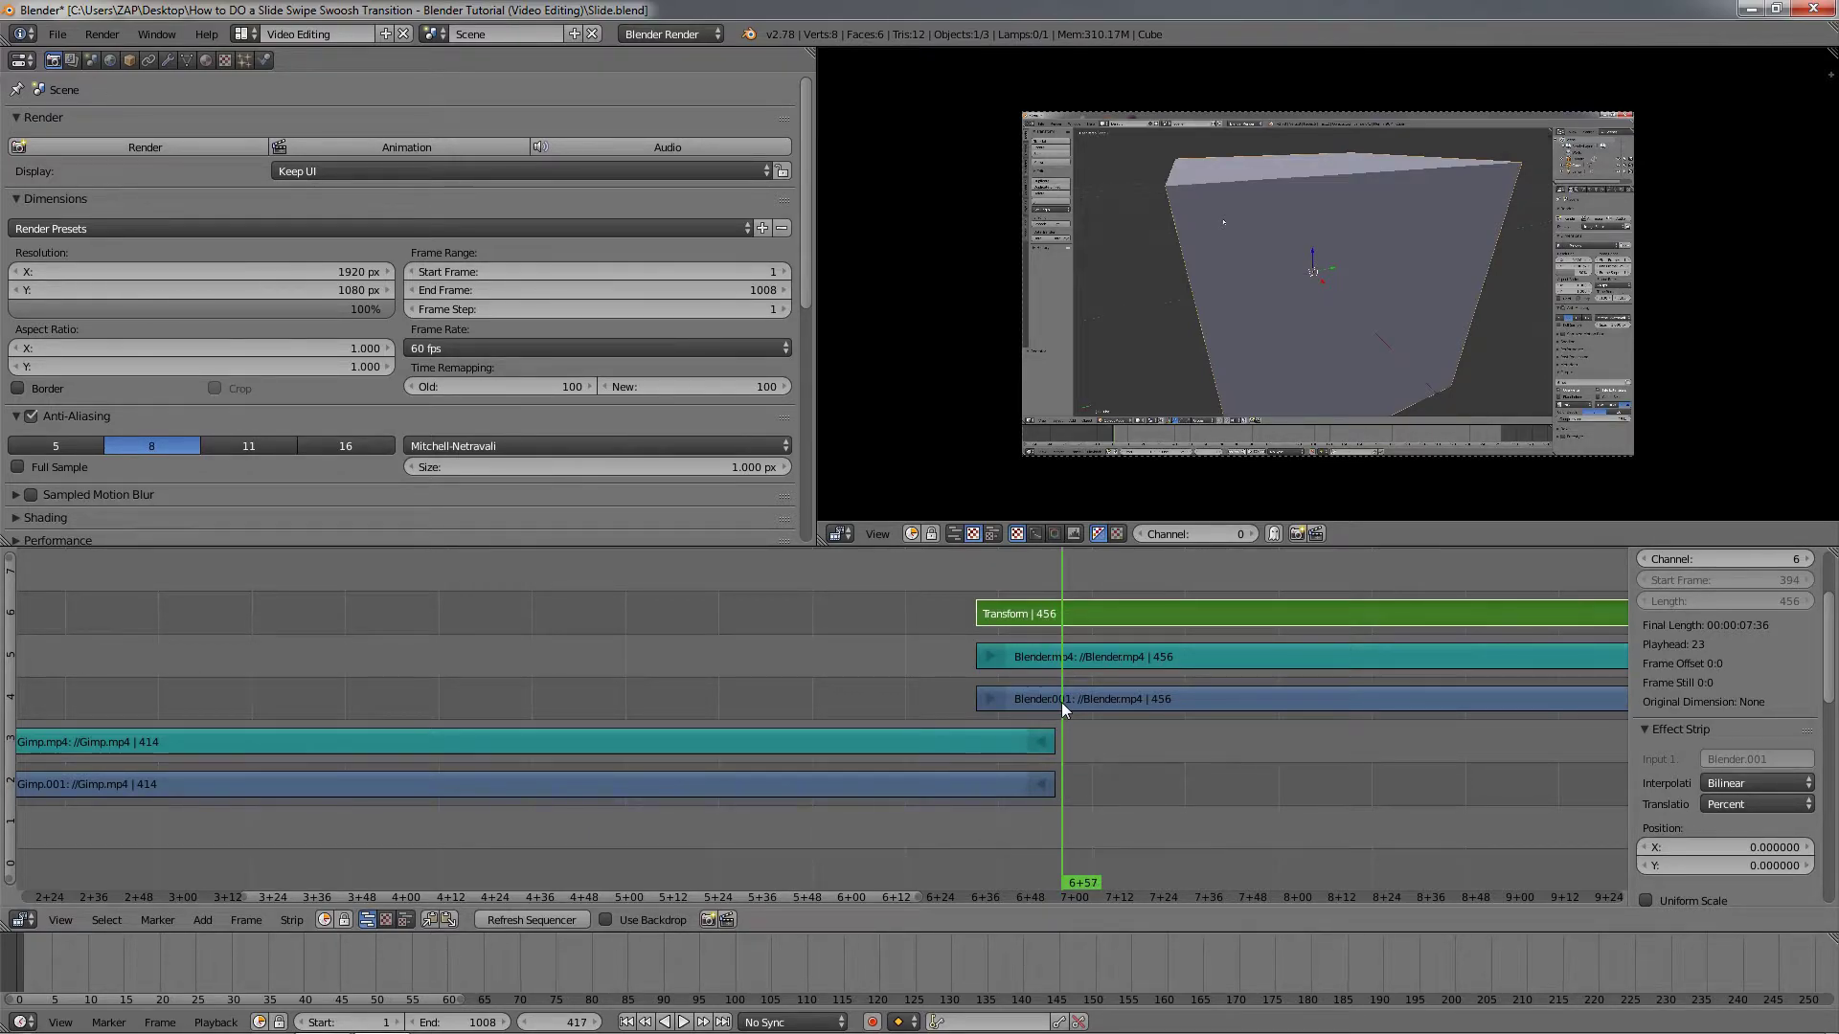
{"action": "right_click", "coordinate": [1061, 707]}
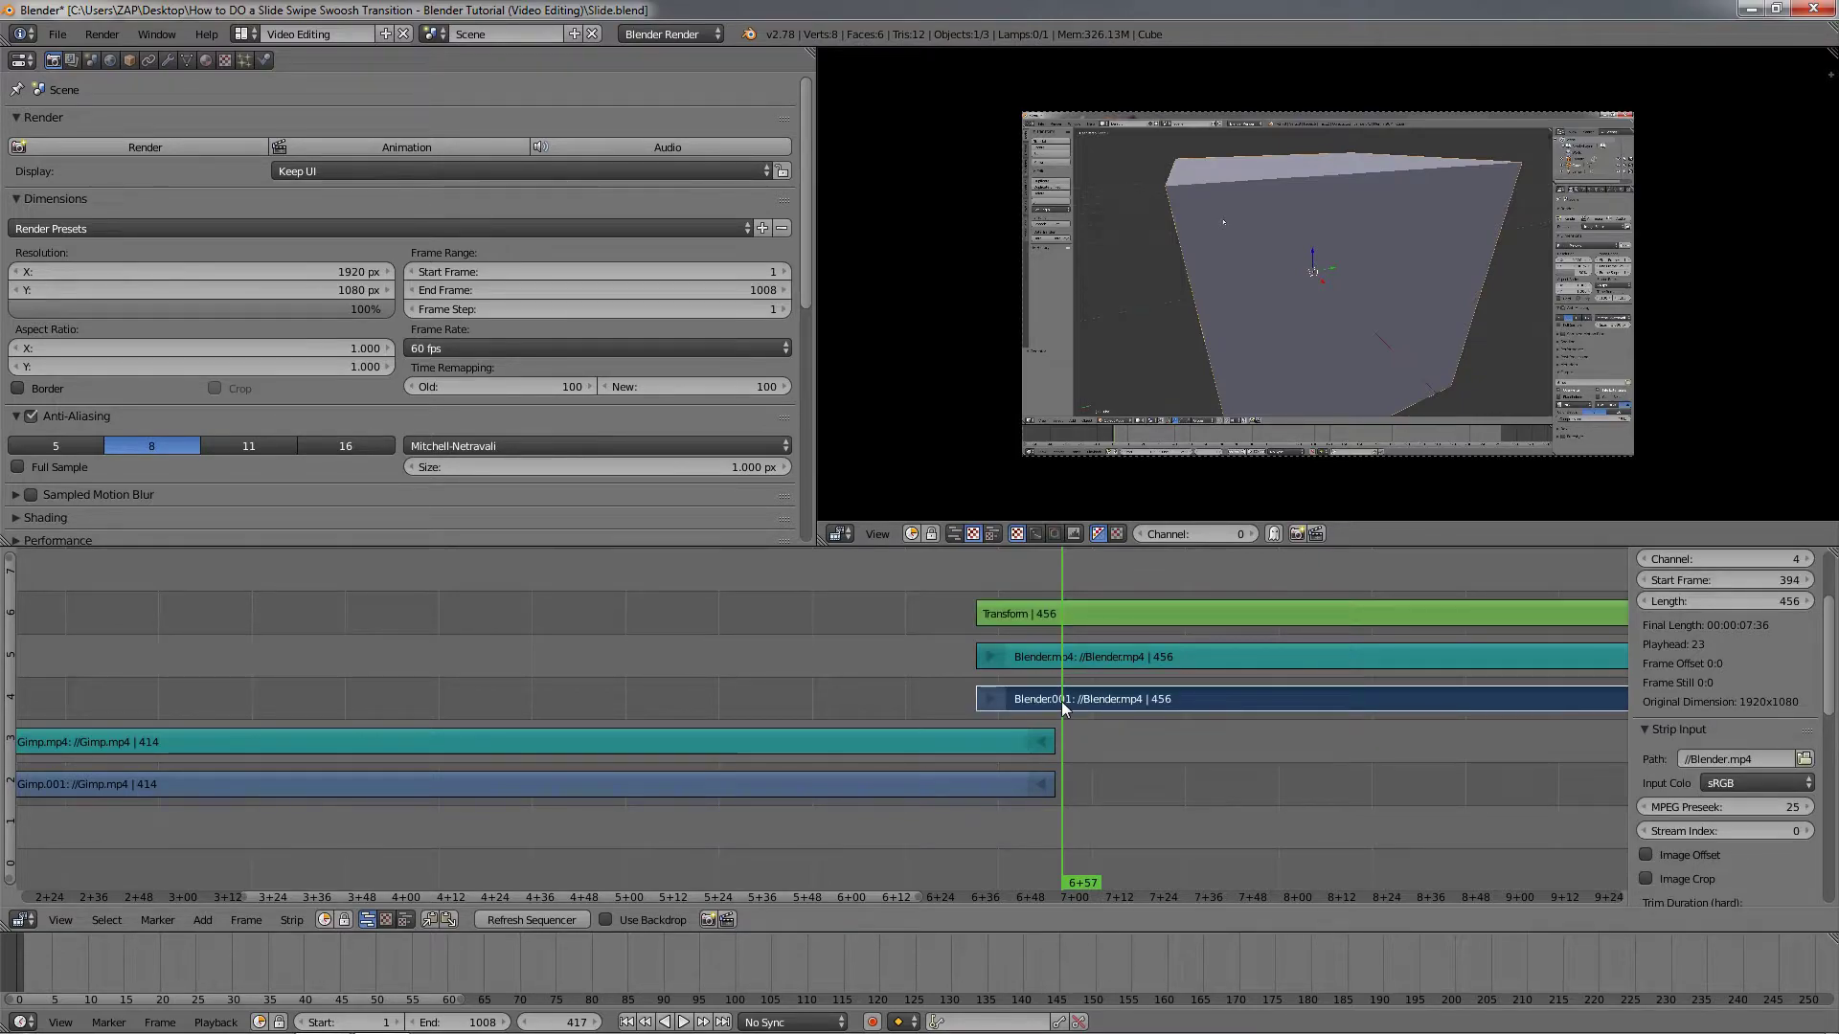
{"action": "key", "text": "k"}
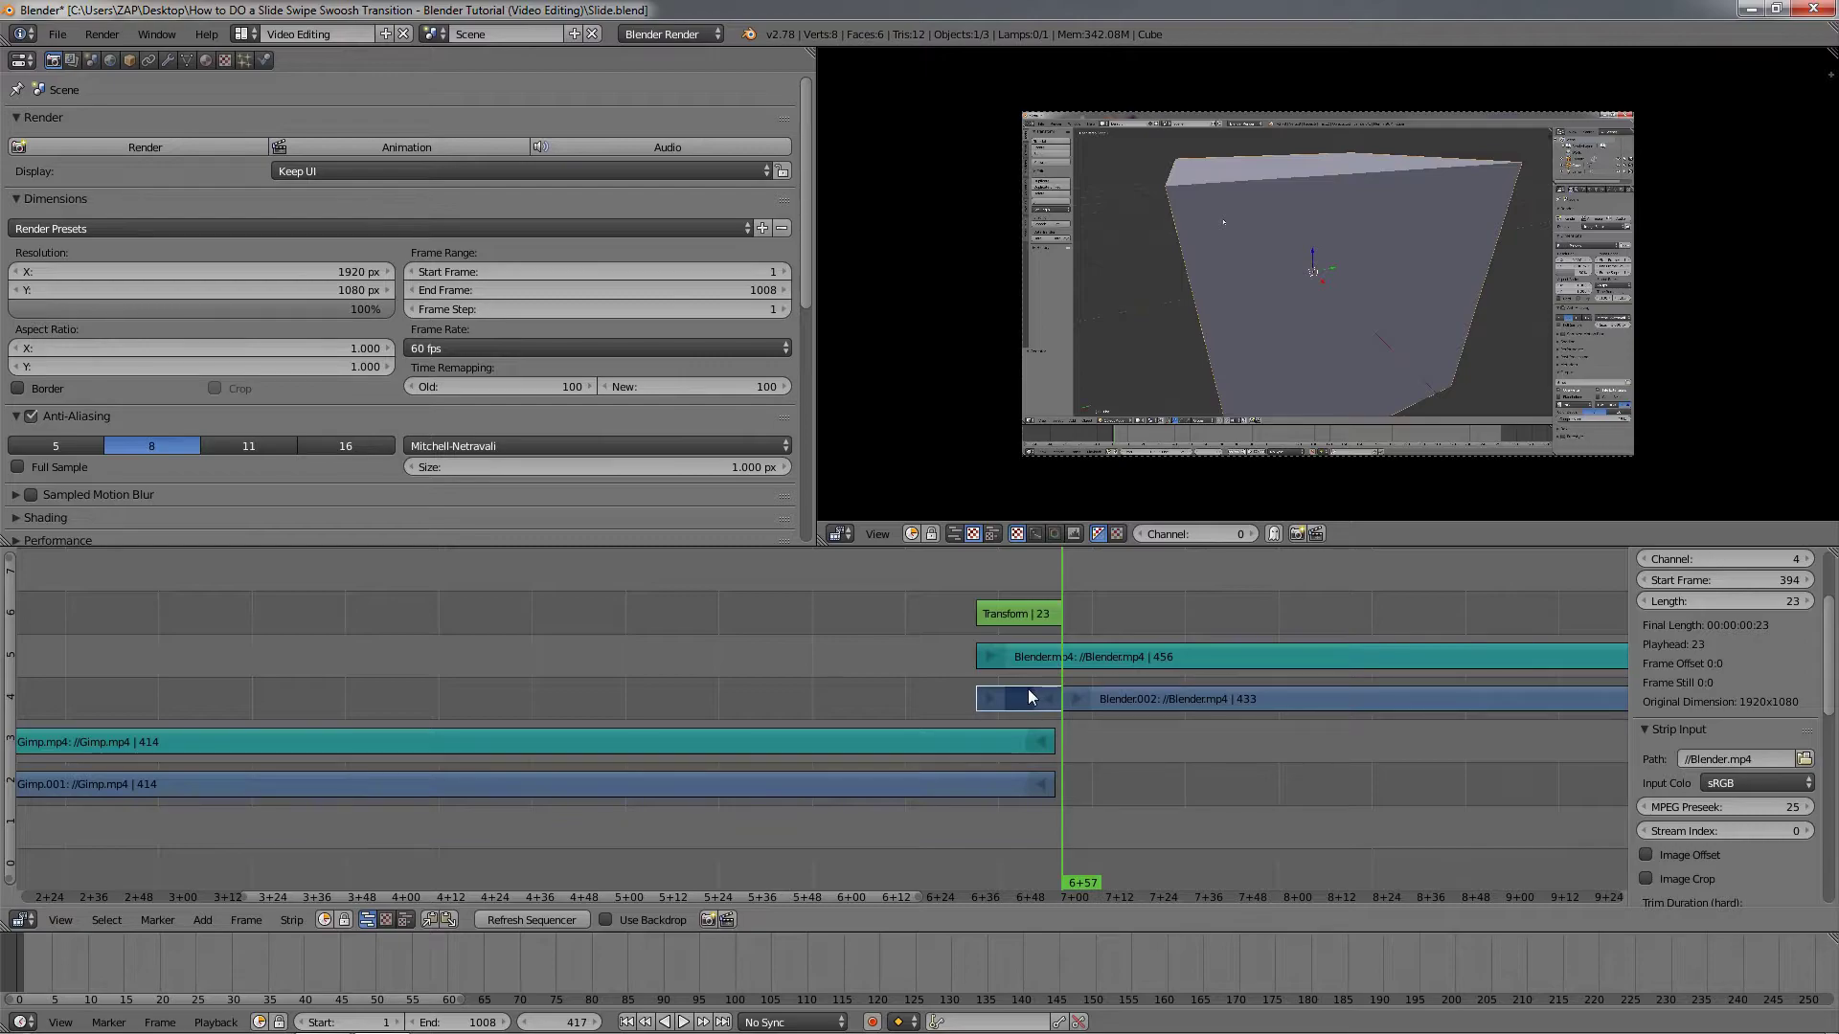
Return the playhead to frame 394 and set the Transform strip's blend mode to Over Drop.
{"action": "left_click", "coordinate": [1001, 702]}
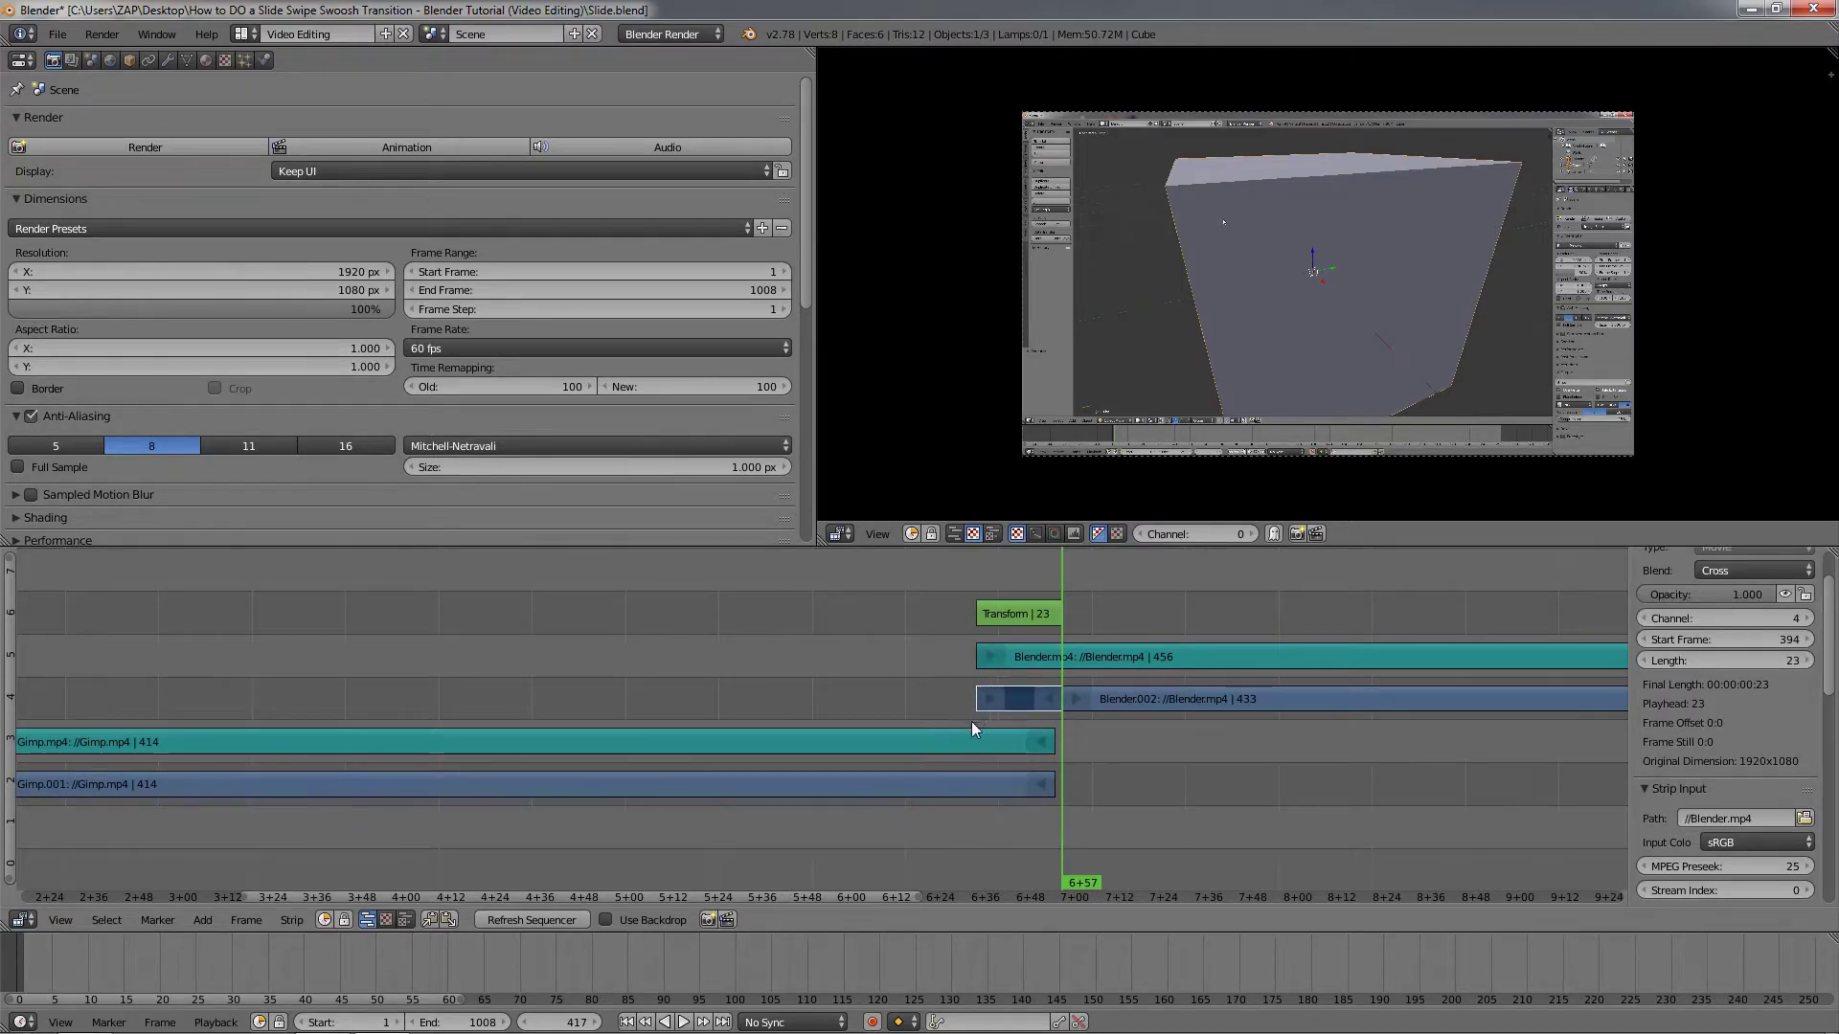
{"action": "left_click", "coordinate": [975, 715]}
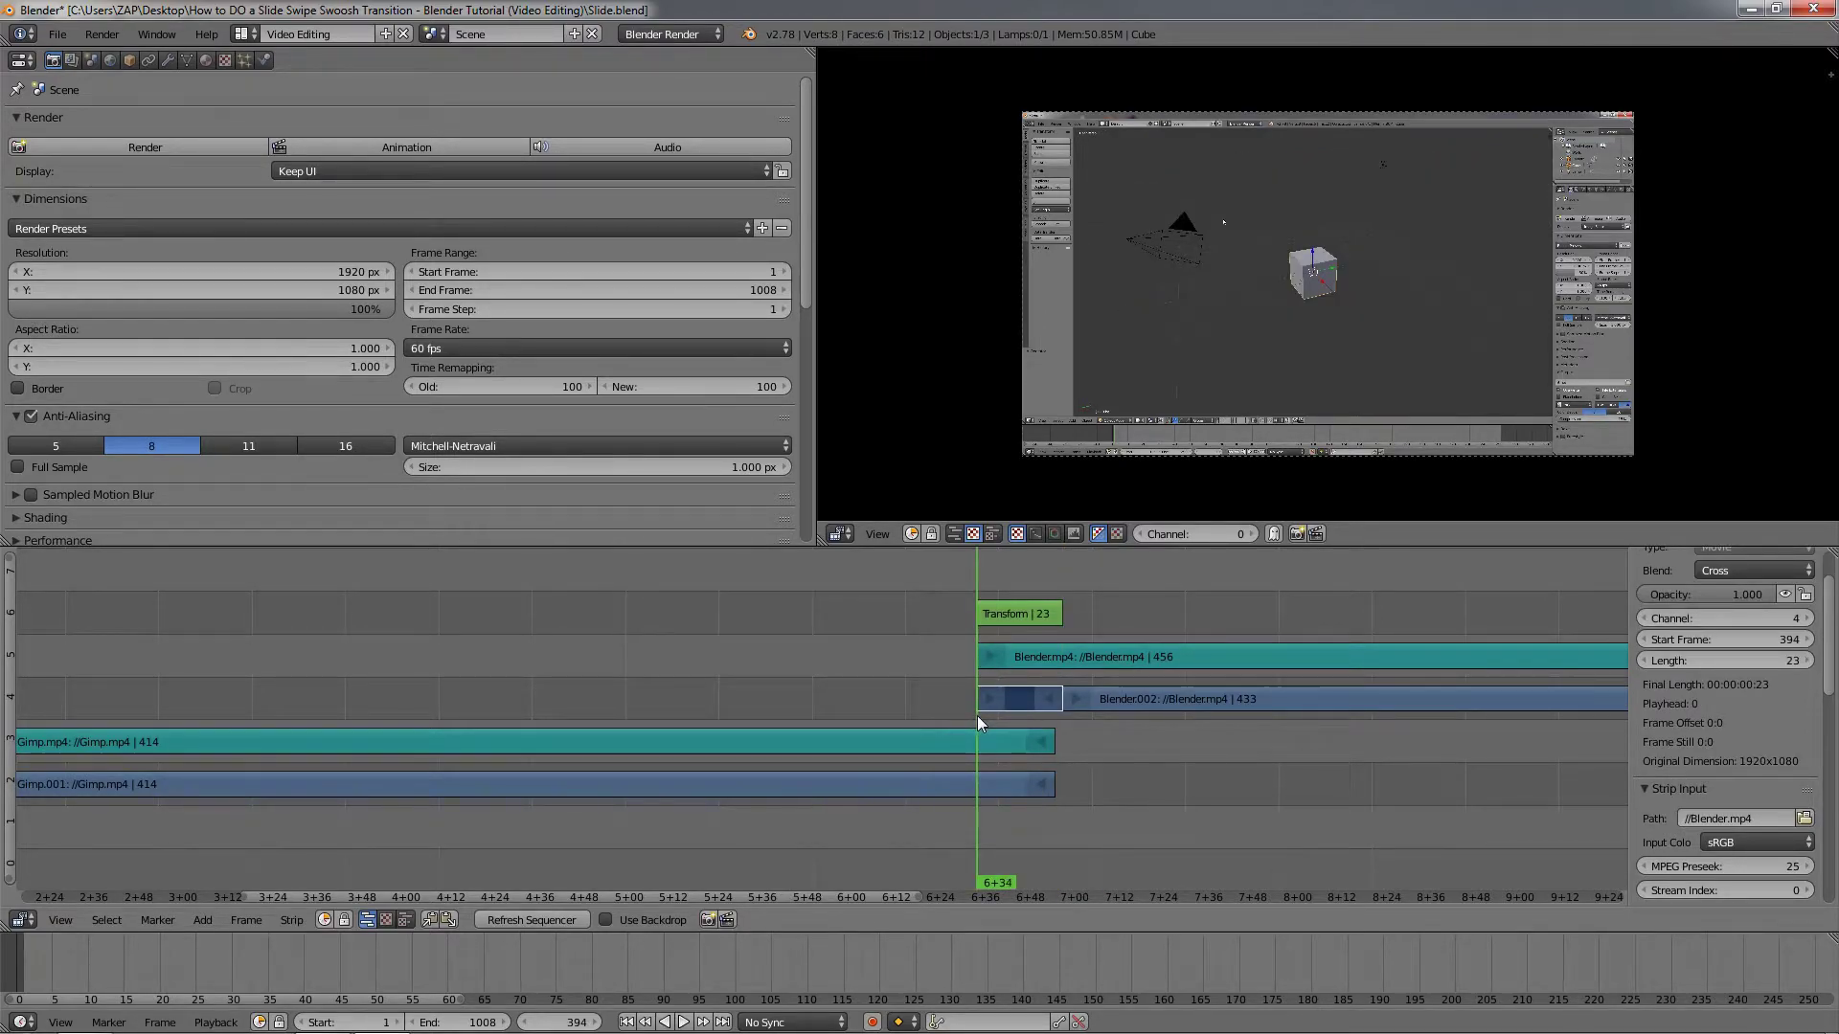
{"action": "right_click", "coordinate": [1014, 616]}
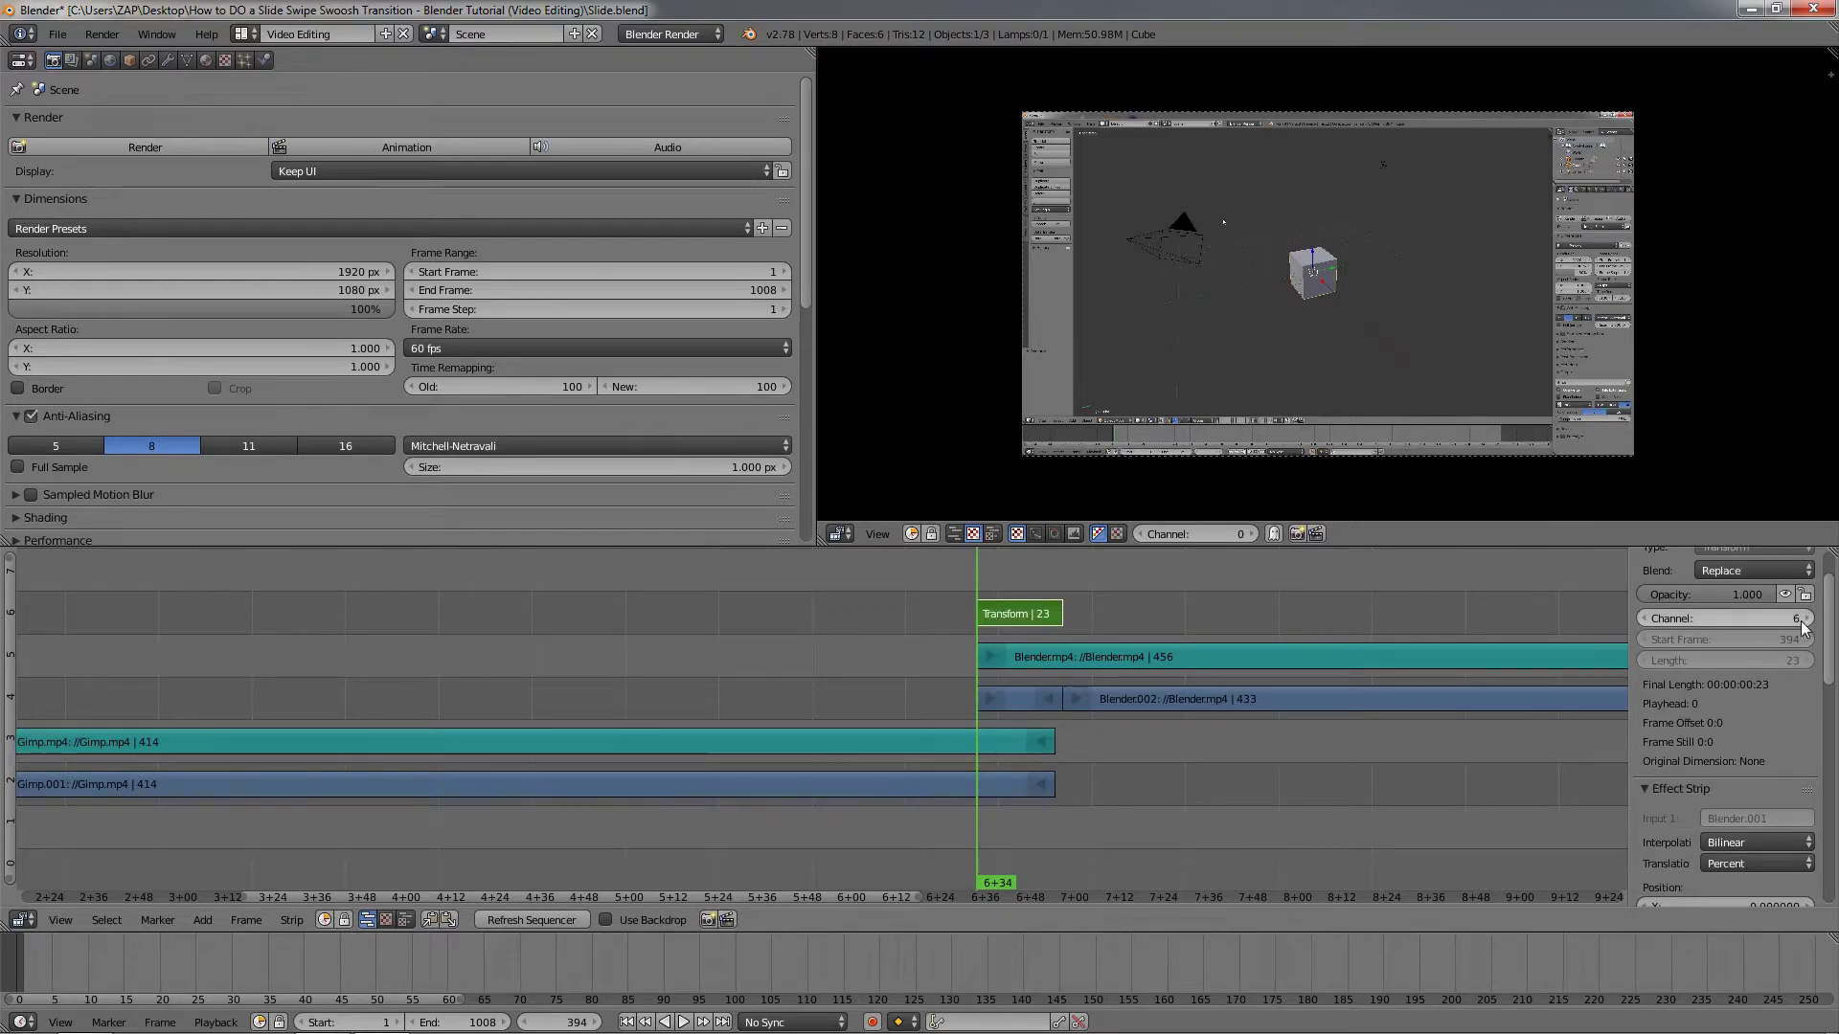
{"action": "scroll", "coordinate": [1829, 628], "scroll_direction": "up", "scroll_amount": 3}
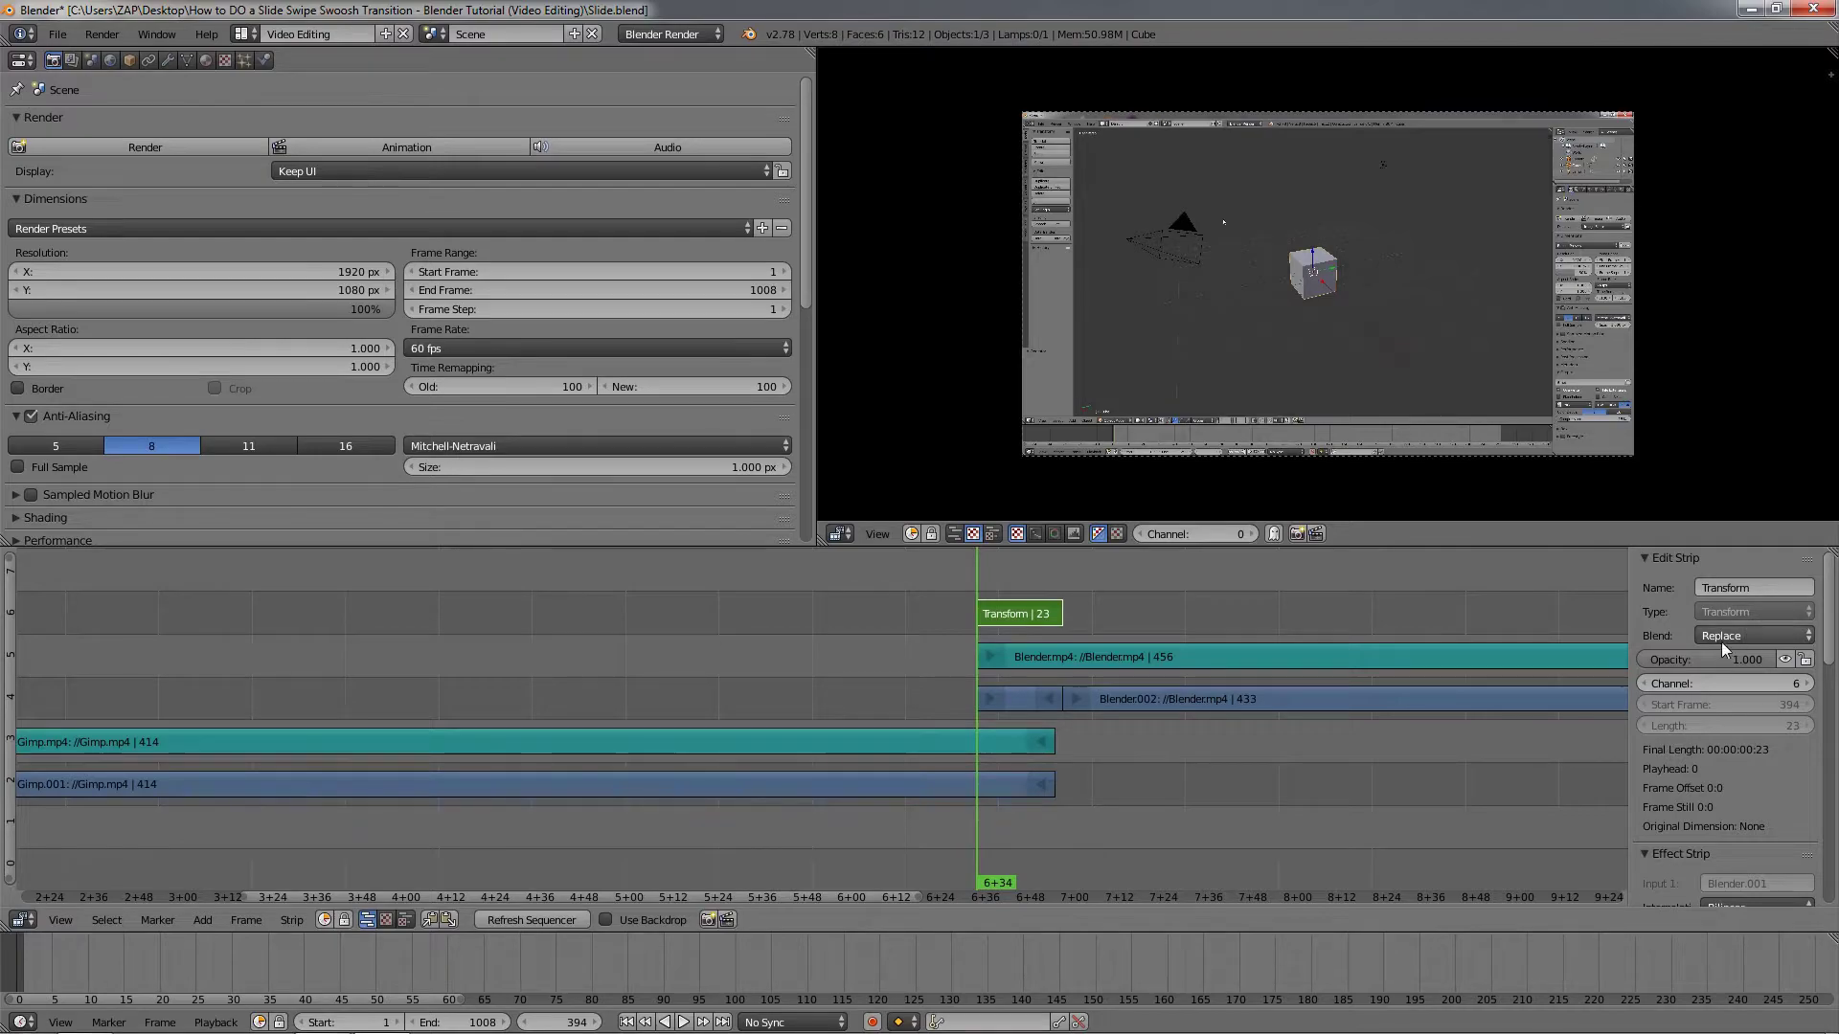
{"action": "left_click", "coordinate": [1756, 633]}
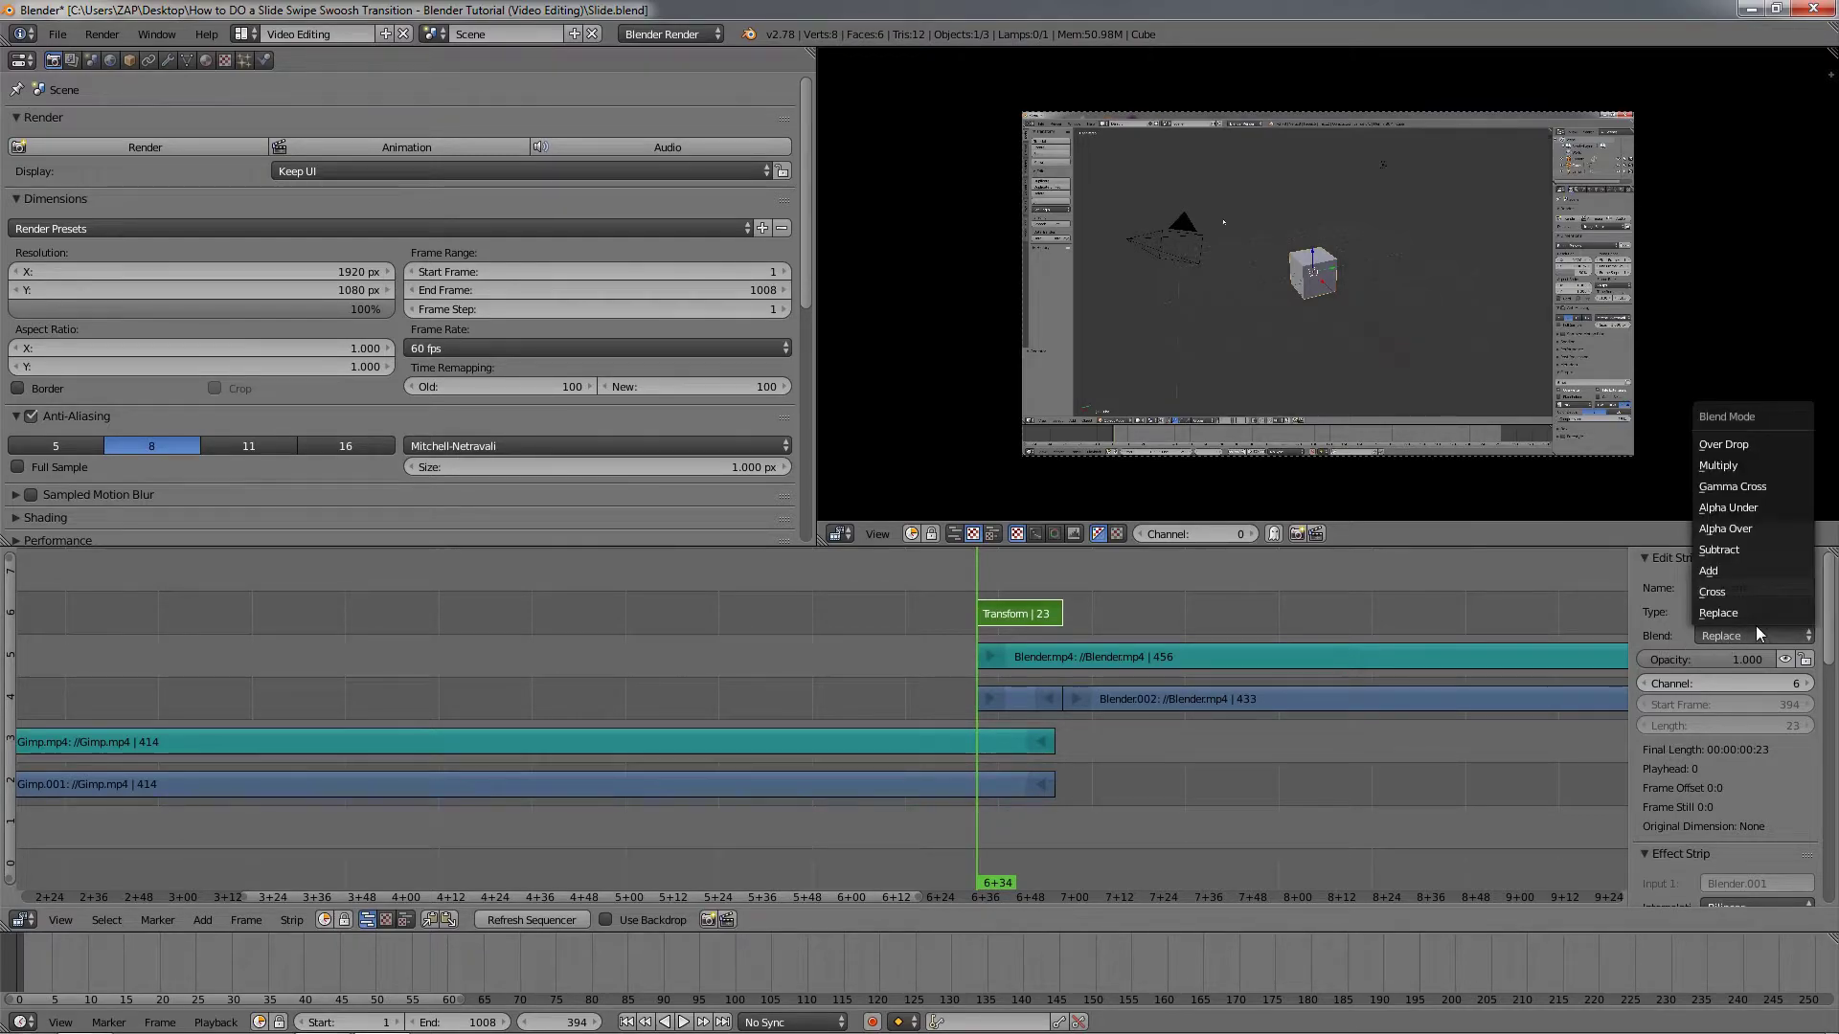
{"action": "left_click", "coordinate": [1737, 454]}
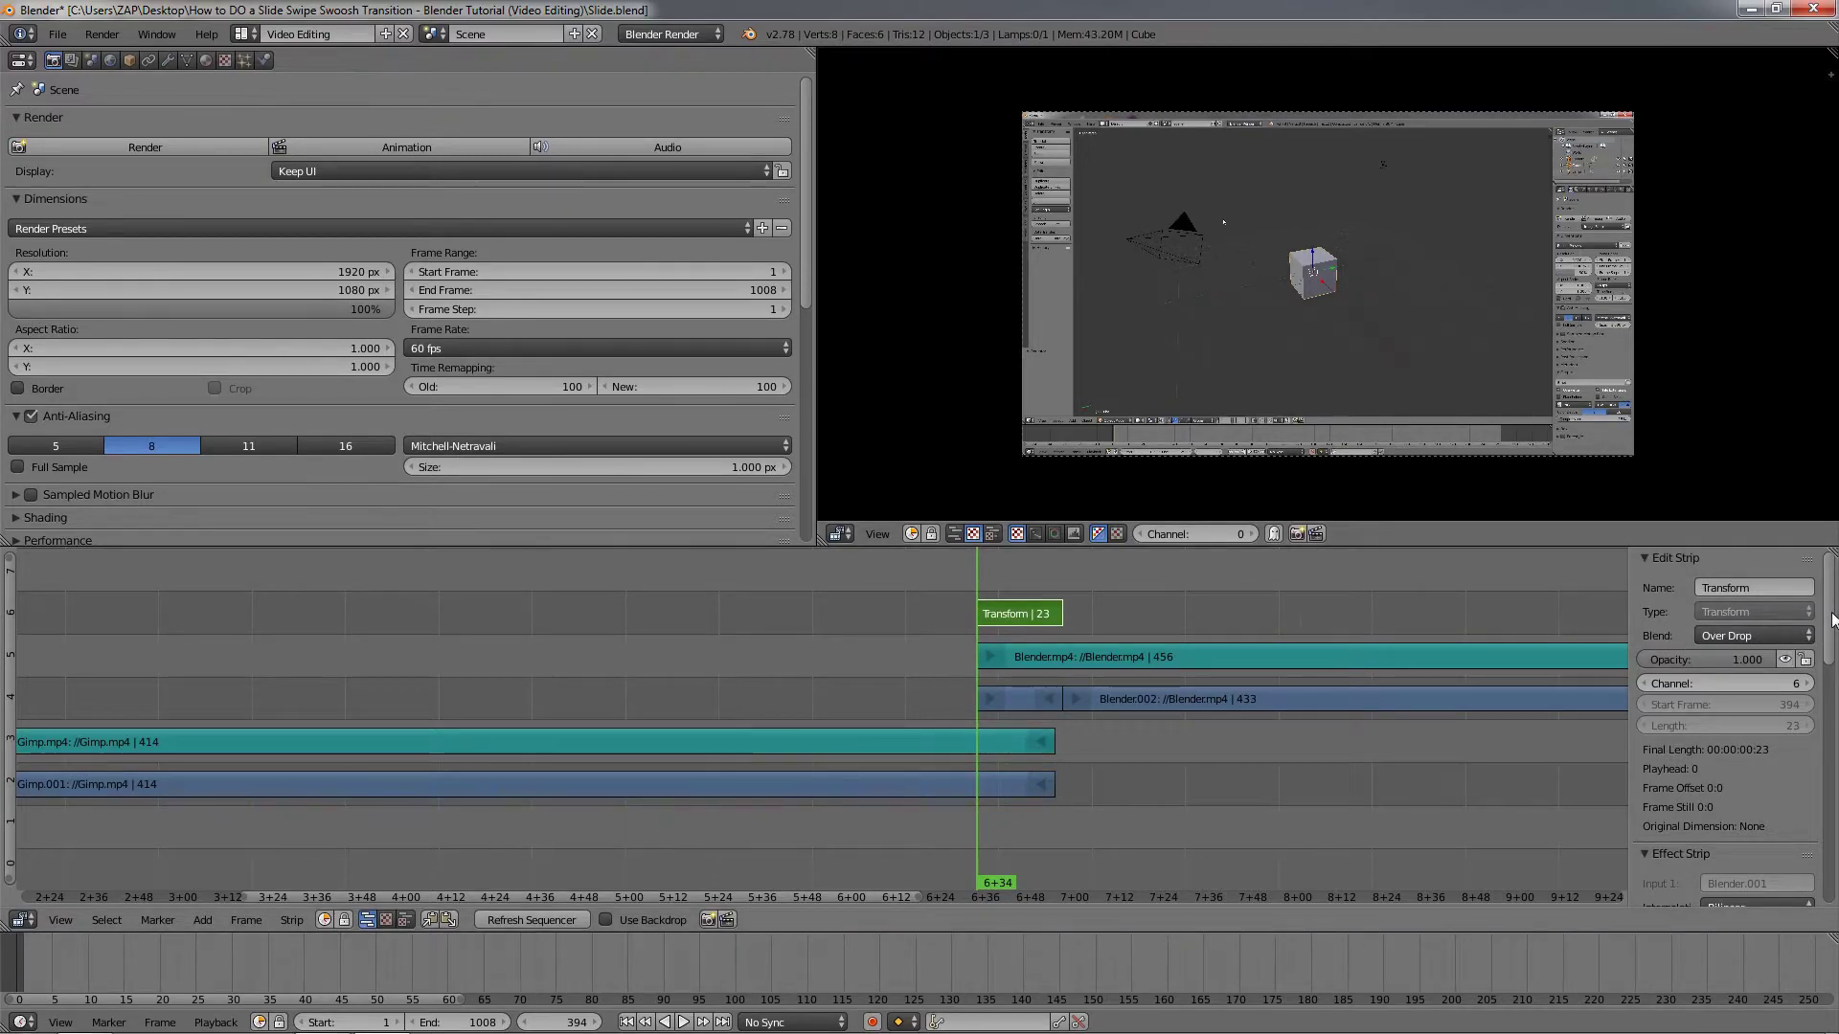
Set the Transform strip's X position to 100 percent and keyframe it at frame 394.
{"action": "scroll", "coordinate": [1831, 621], "scroll_direction": "down", "scroll_amount": 5}
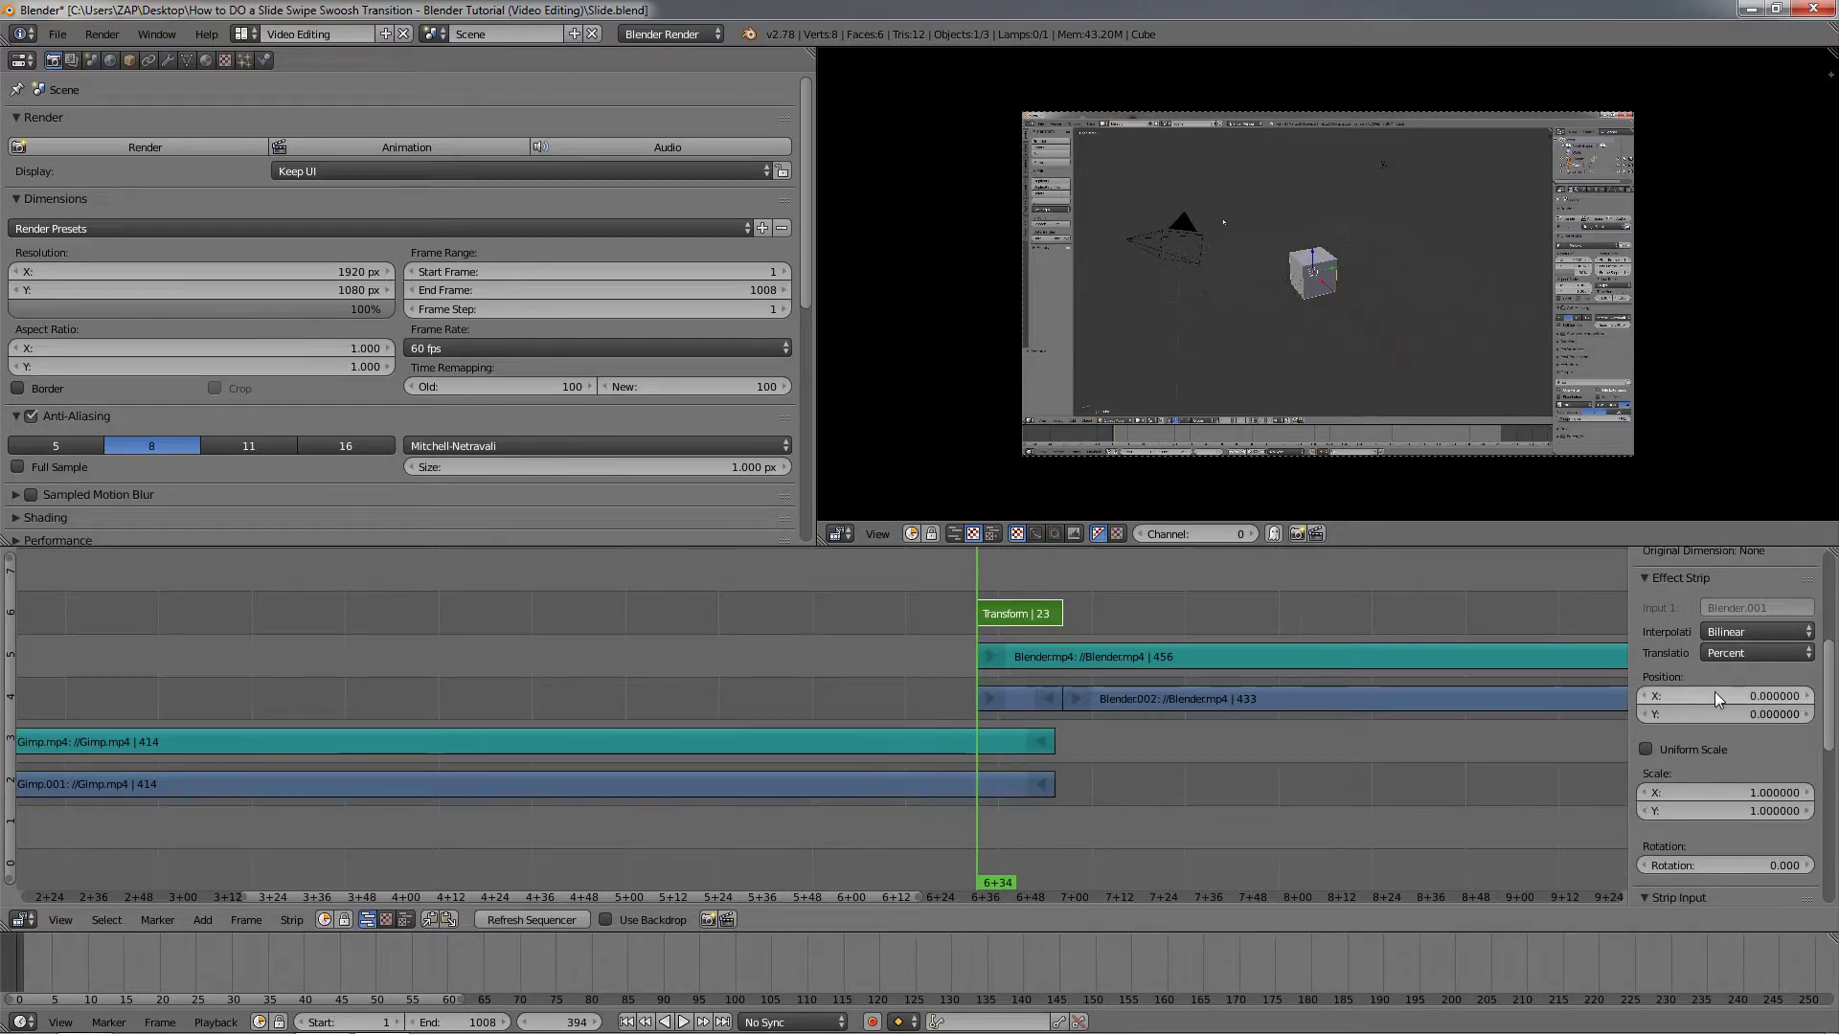
{"action": "left_click", "coordinate": [1734, 698]}
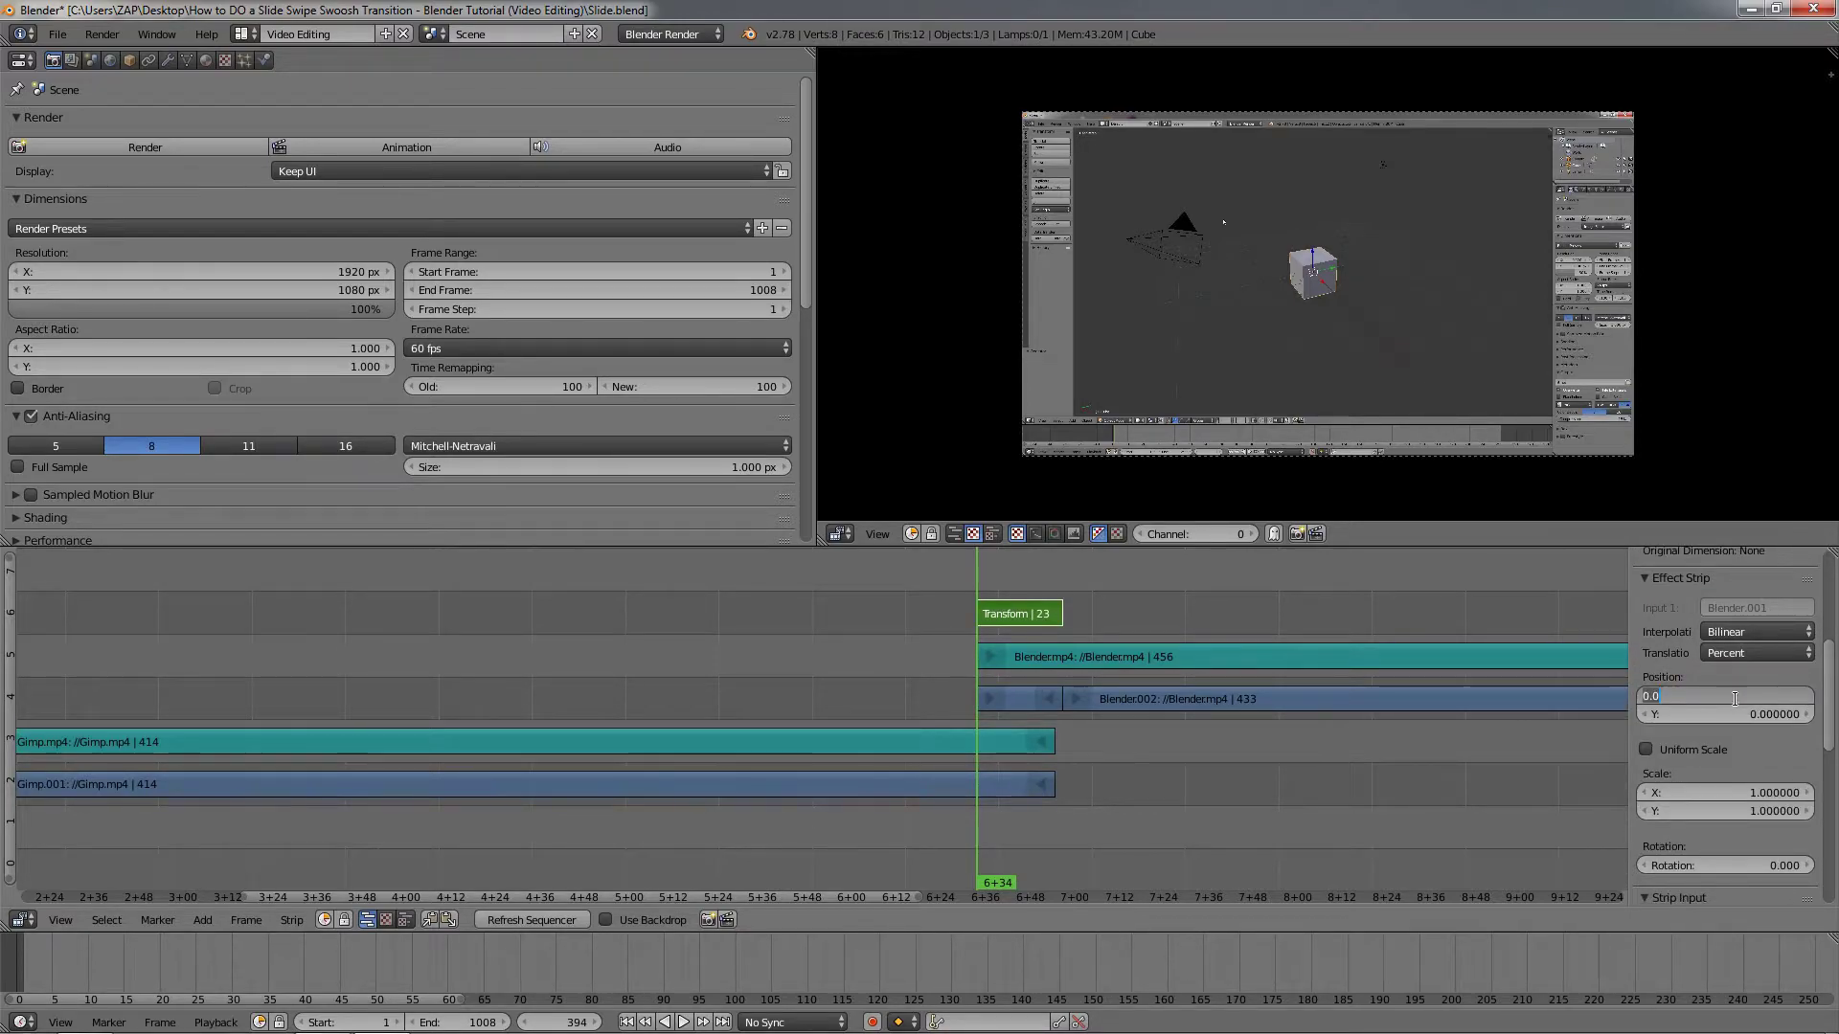
{"action": "type", "text": "1"}
{"action": "key", "text": "ctrl+a"}
{"action": "key", "text": "Return"}
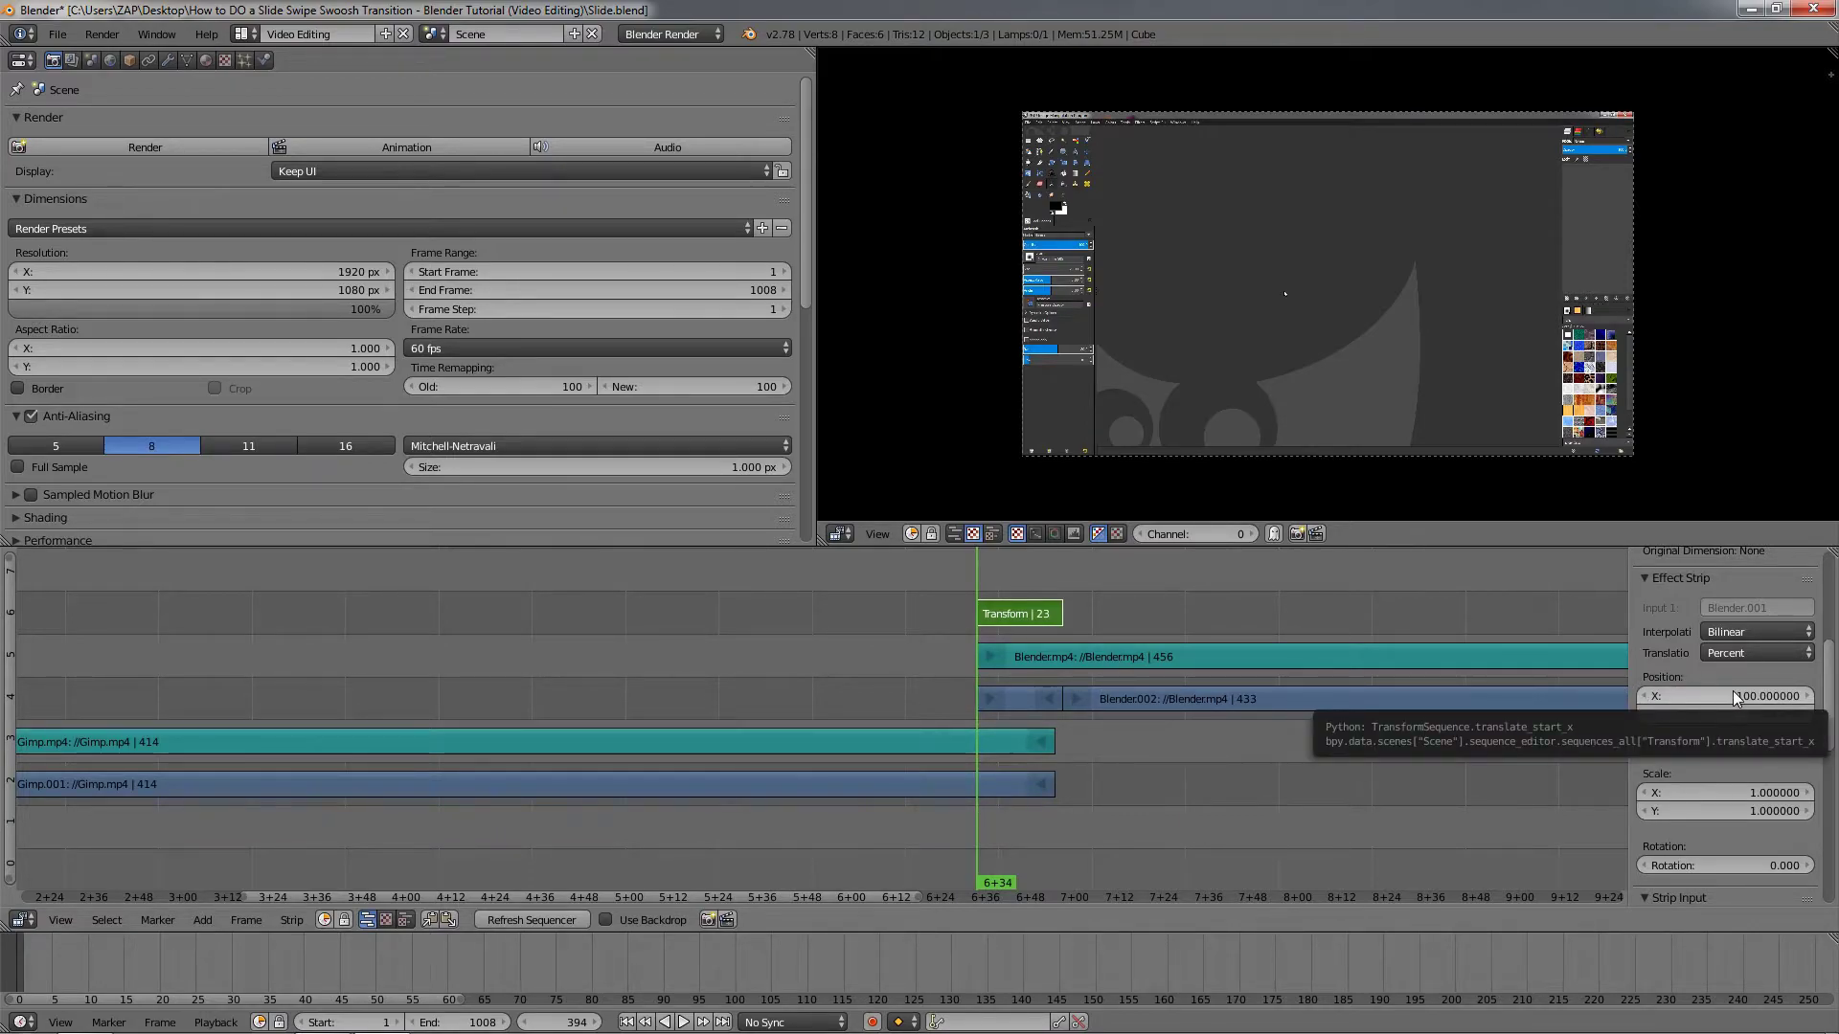
{"action": "key", "text": "i"}
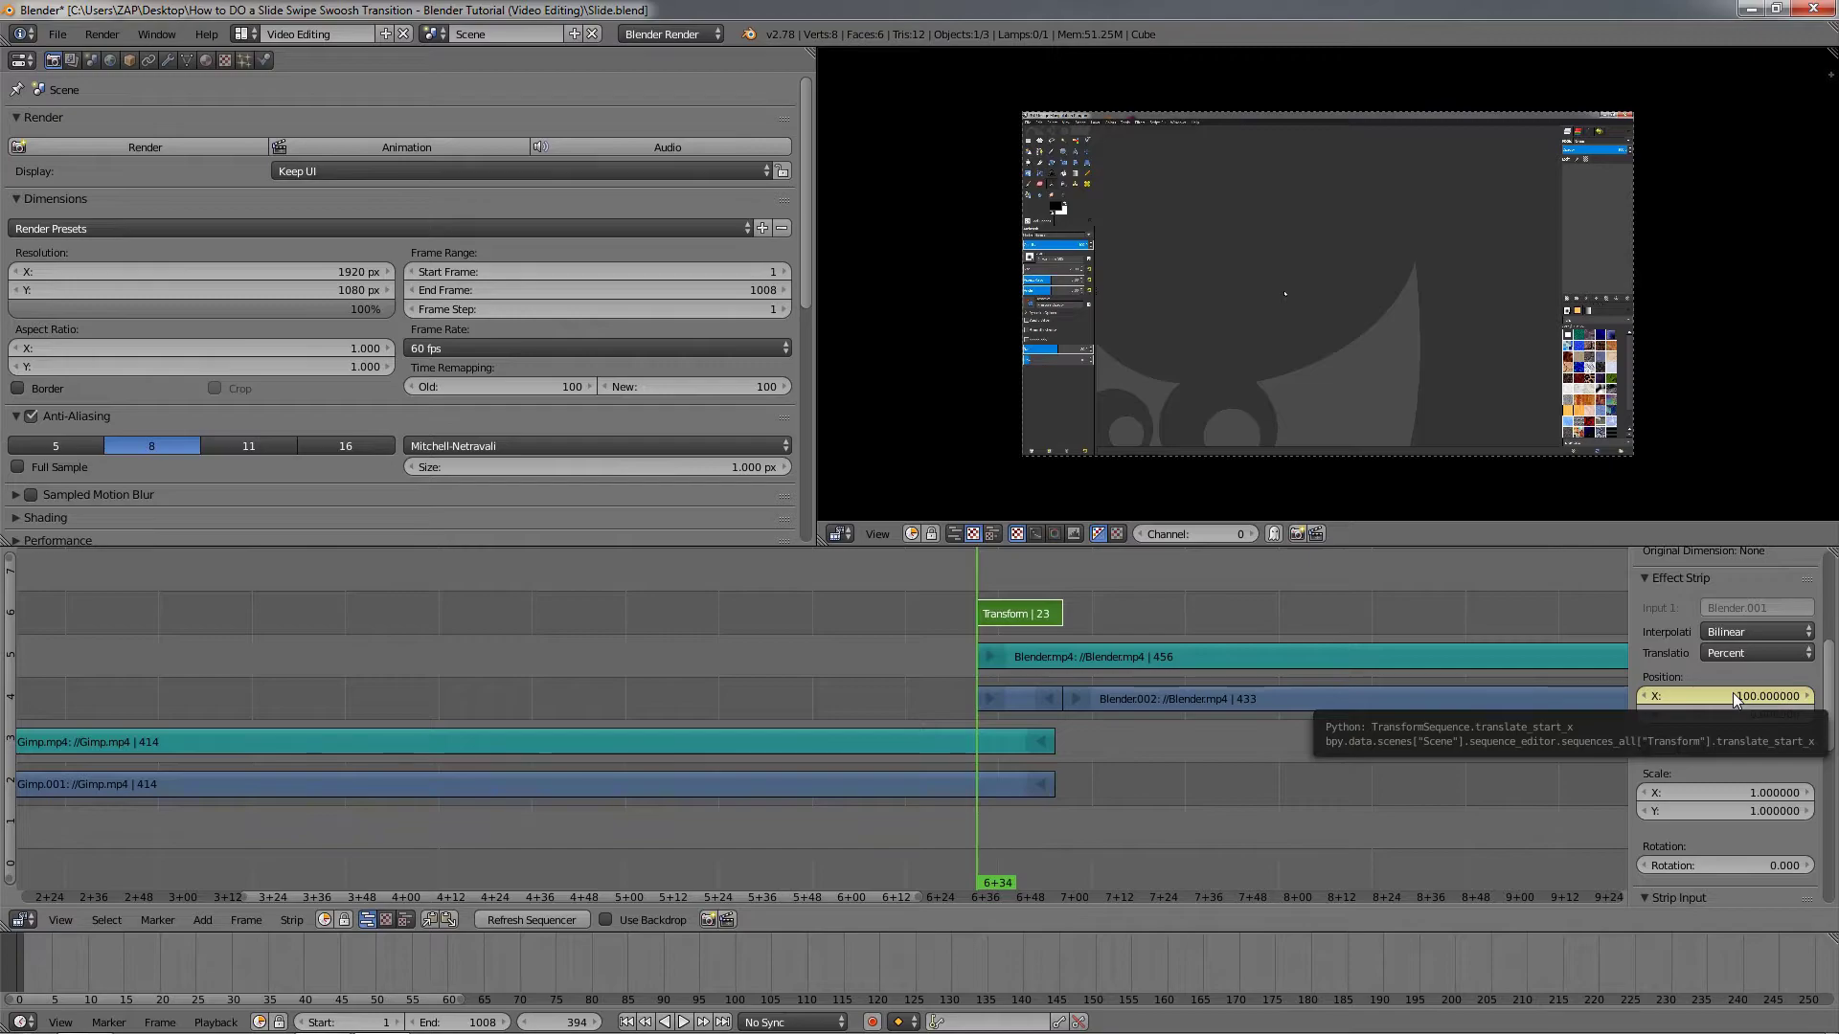
Keyframe the Transform strip's X position at 0 on frame 417, the end of the strip.
{"action": "left_click", "coordinate": [1060, 715]}
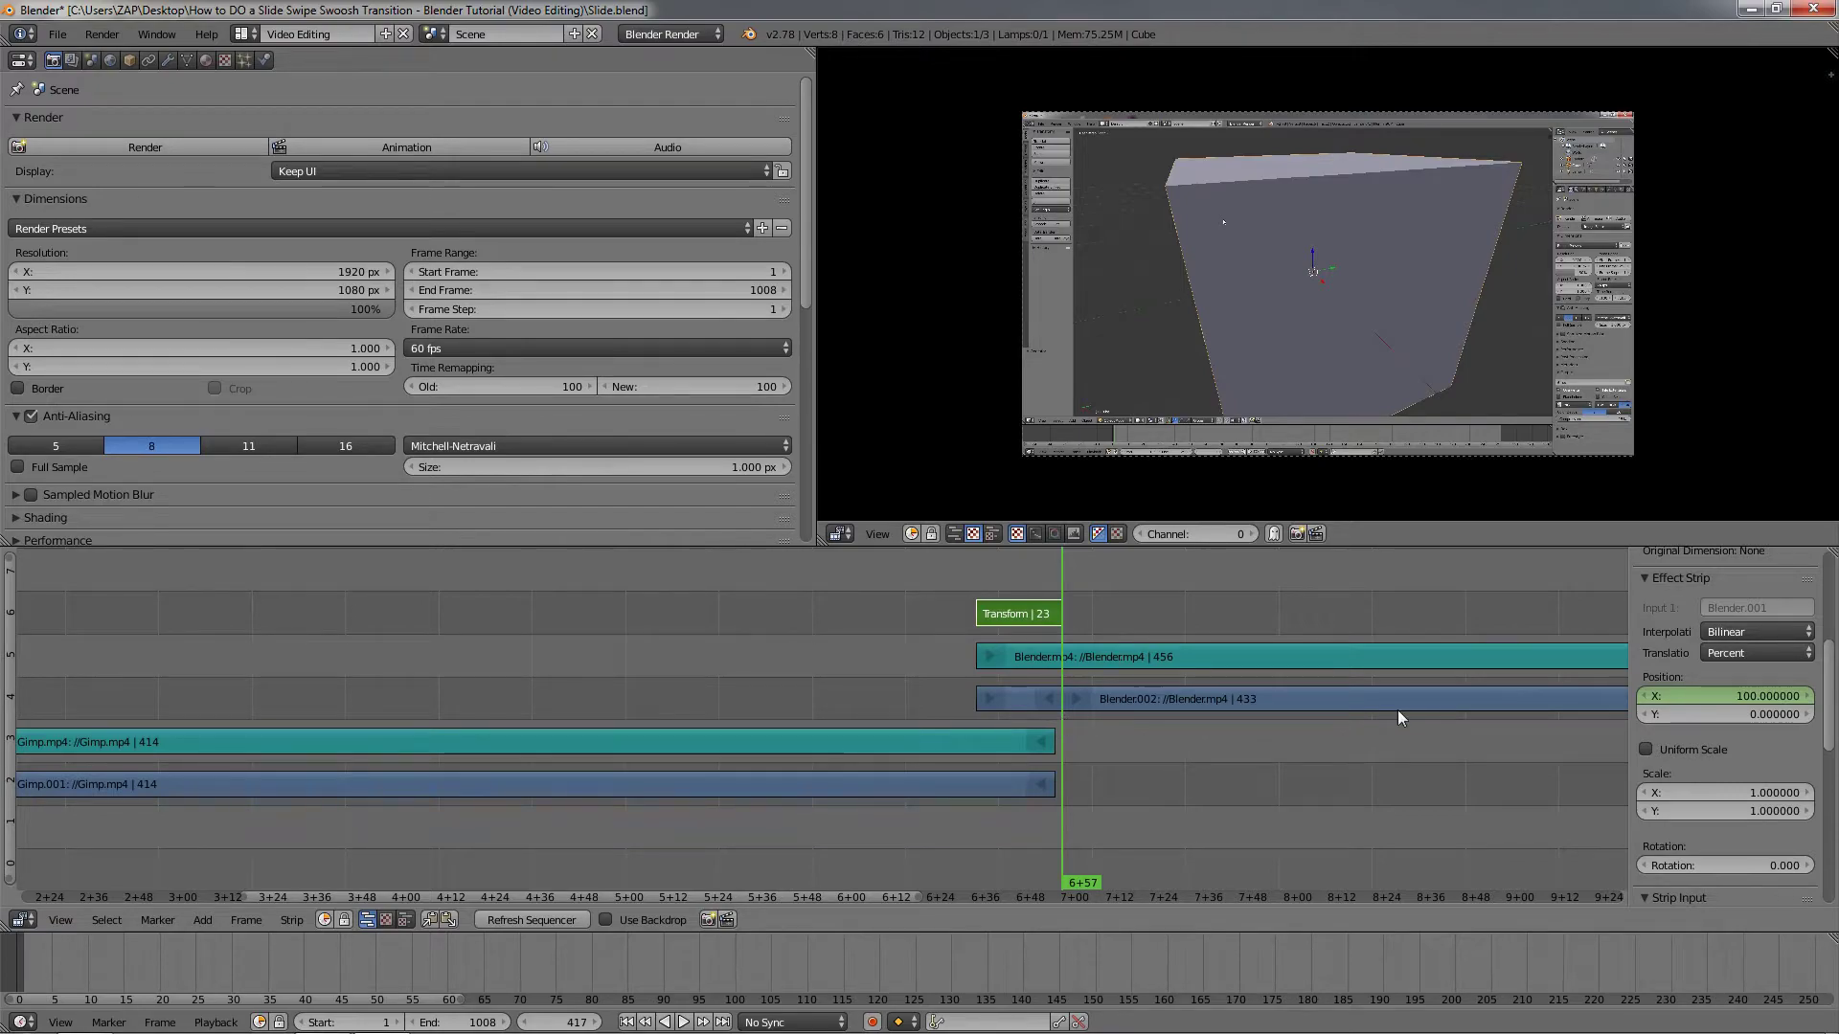
{"action": "left_click", "coordinate": [1721, 702]}
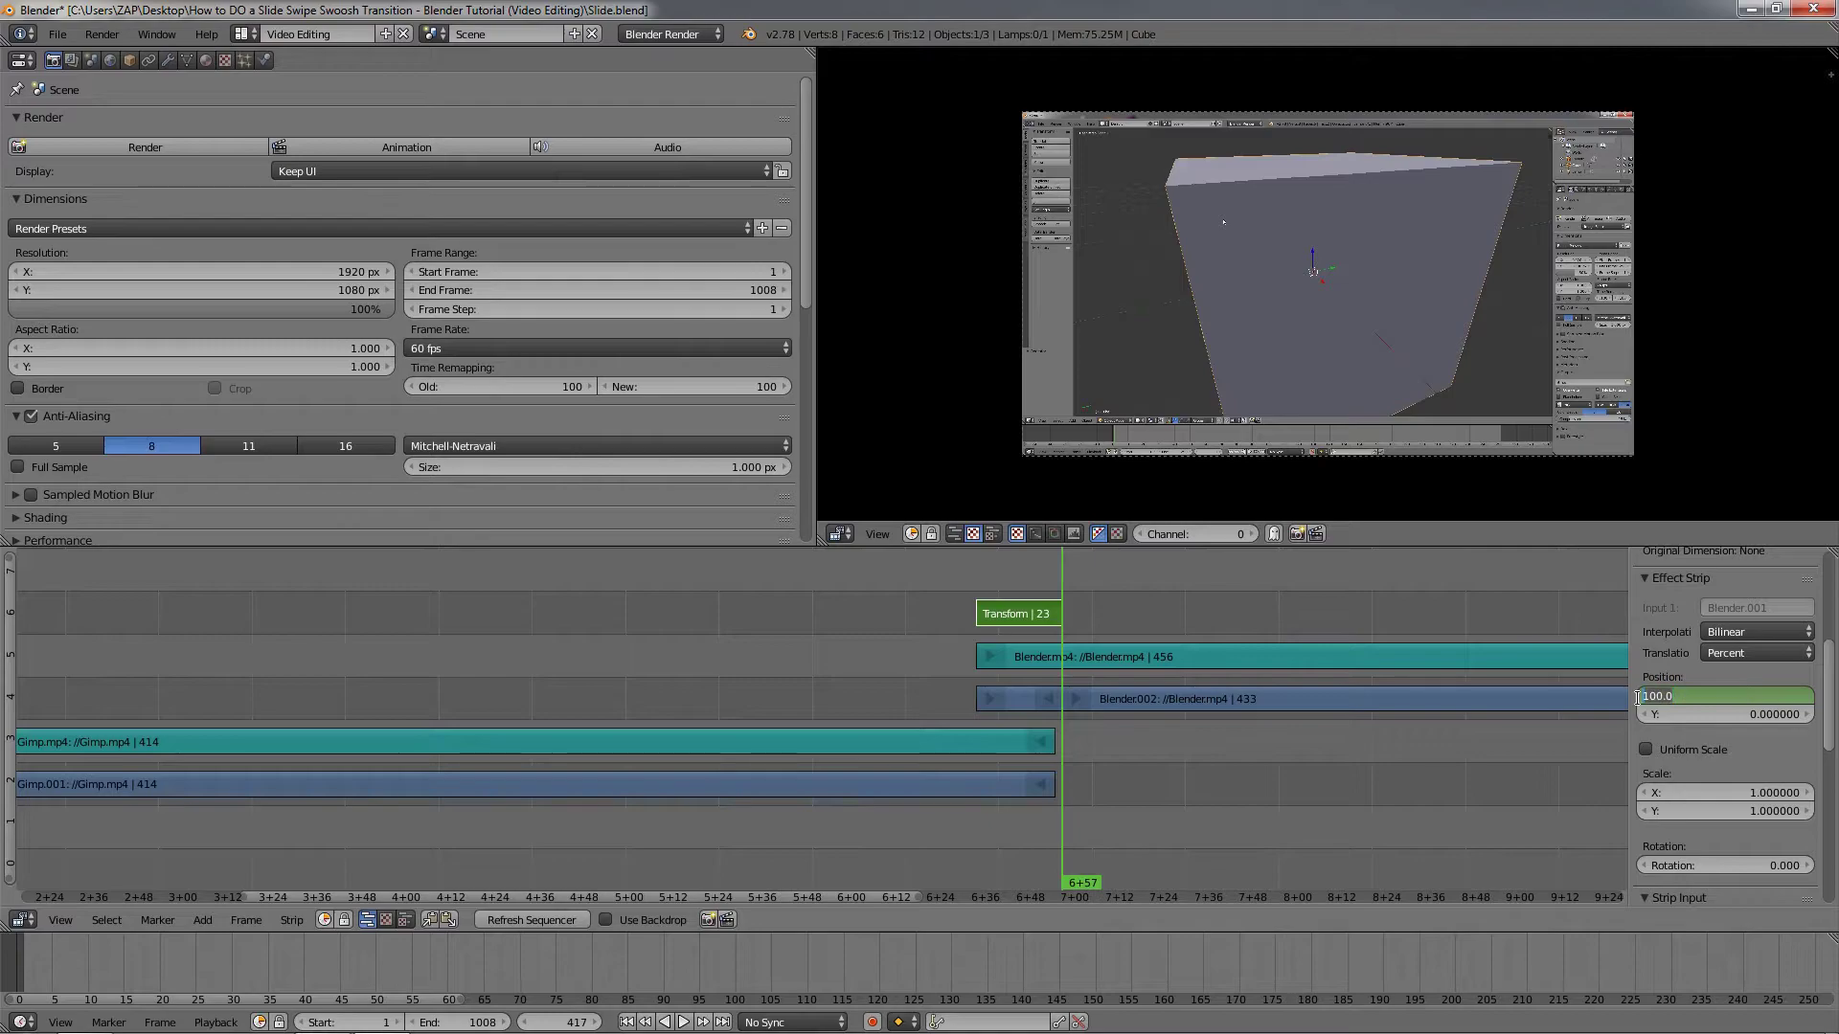
{"action": "type", "text": "0"}
{"action": "key", "text": "Return"}
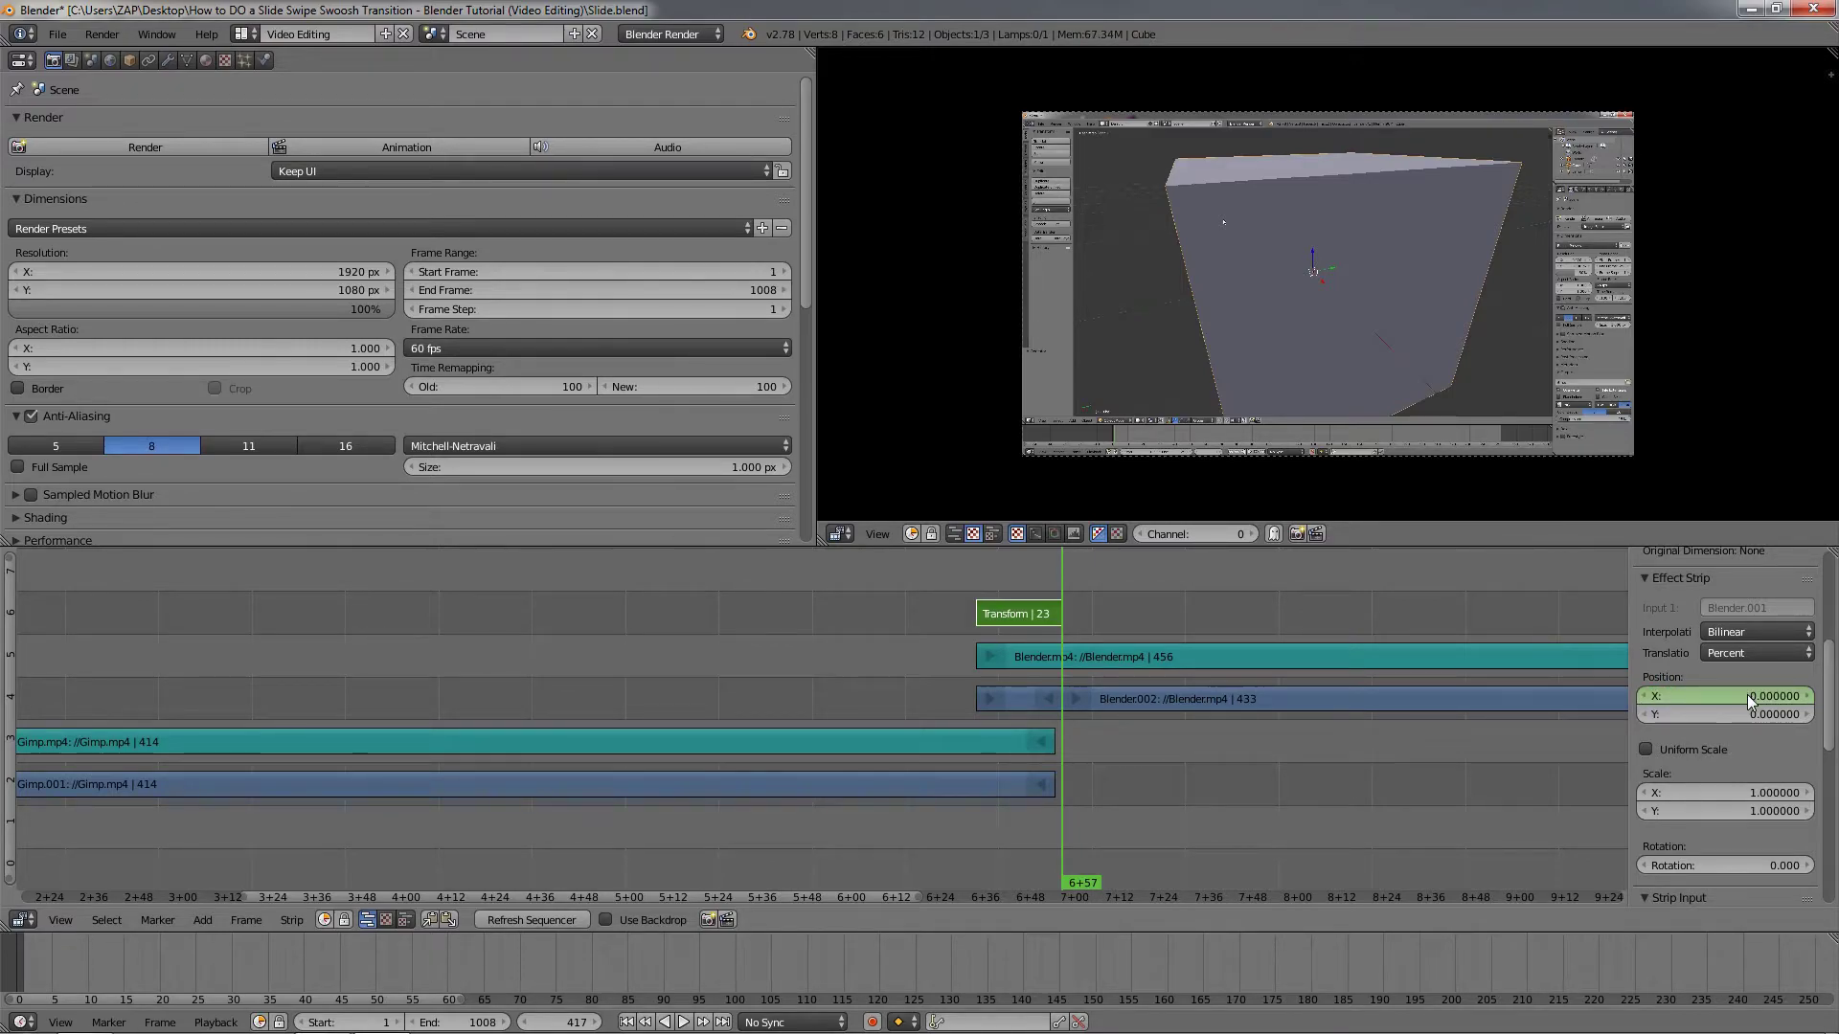
{"action": "key", "text": "i"}
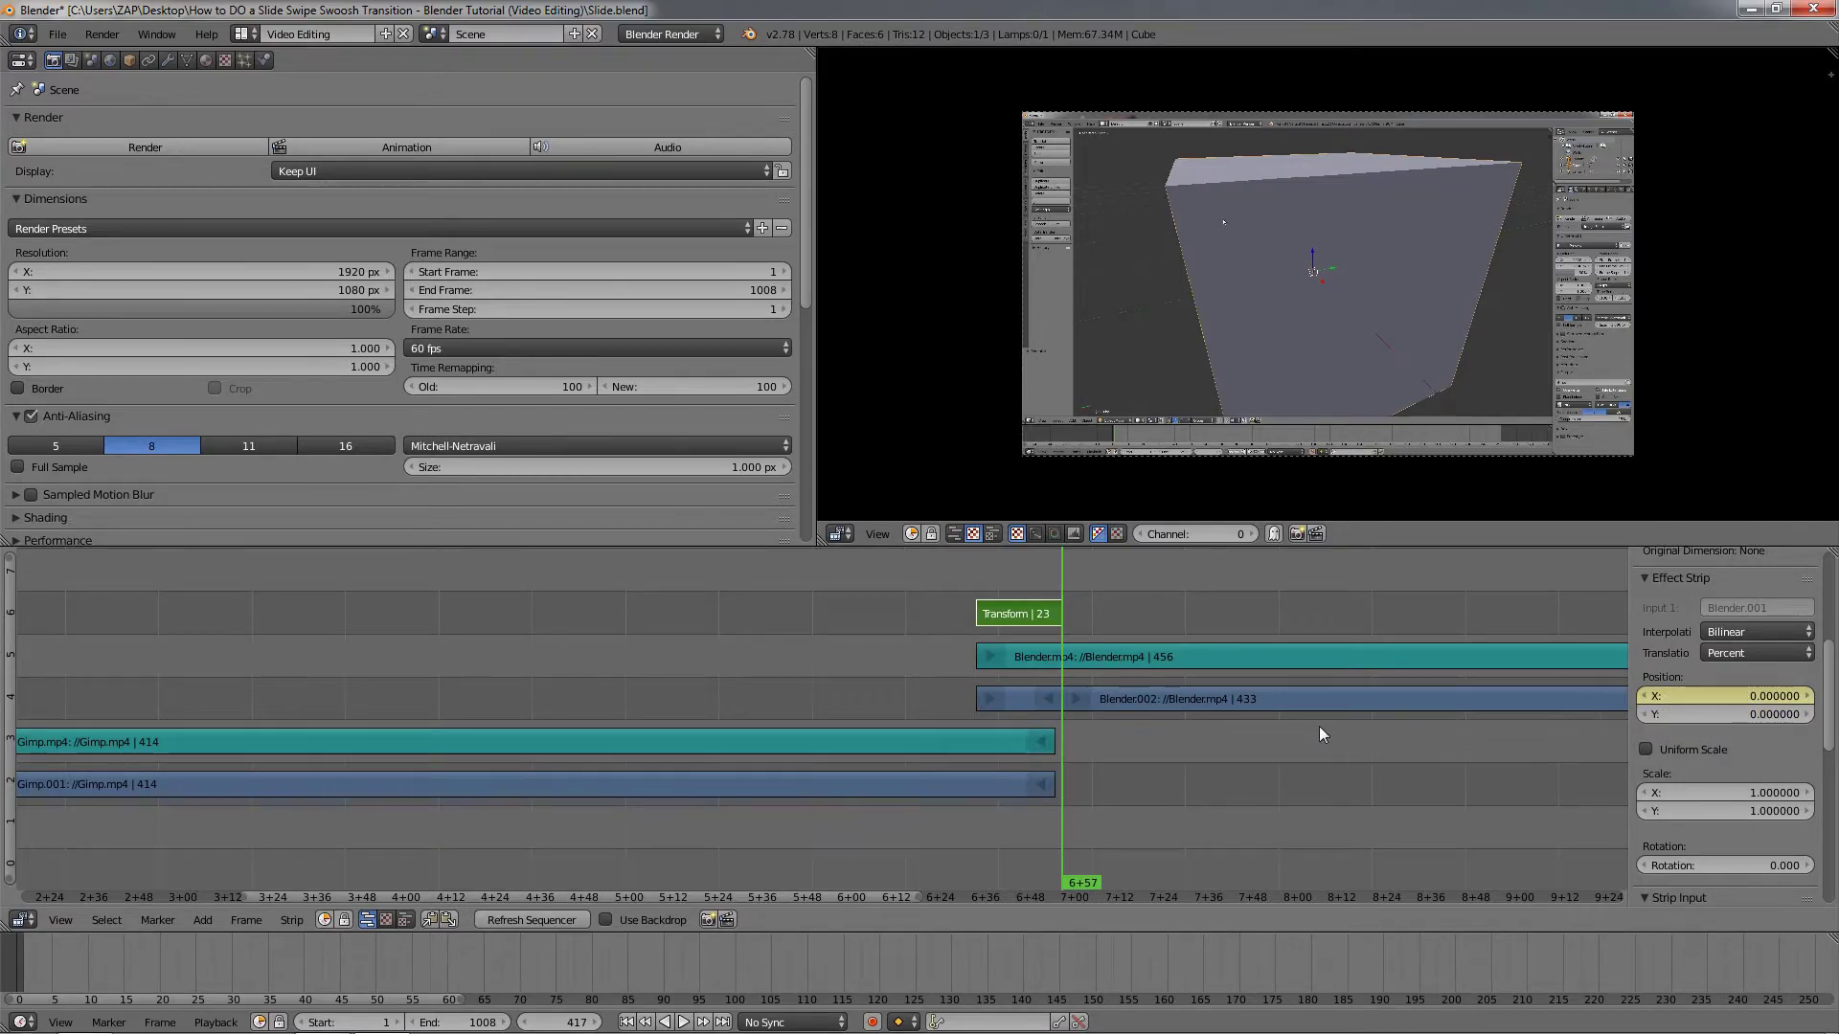
Scrub and play through the Transform strip's frames to check the slide from the Gimp clip to the Blender clip.
{"action": "left_click_drag", "start_coordinate": [968, 711], "coordinate": [1060, 713]}
{"action": "scroll", "coordinate": [1496, 339], "scroll_direction": "up", "scroll_amount": 1}
{"action": "left_click", "coordinate": [966, 717]}
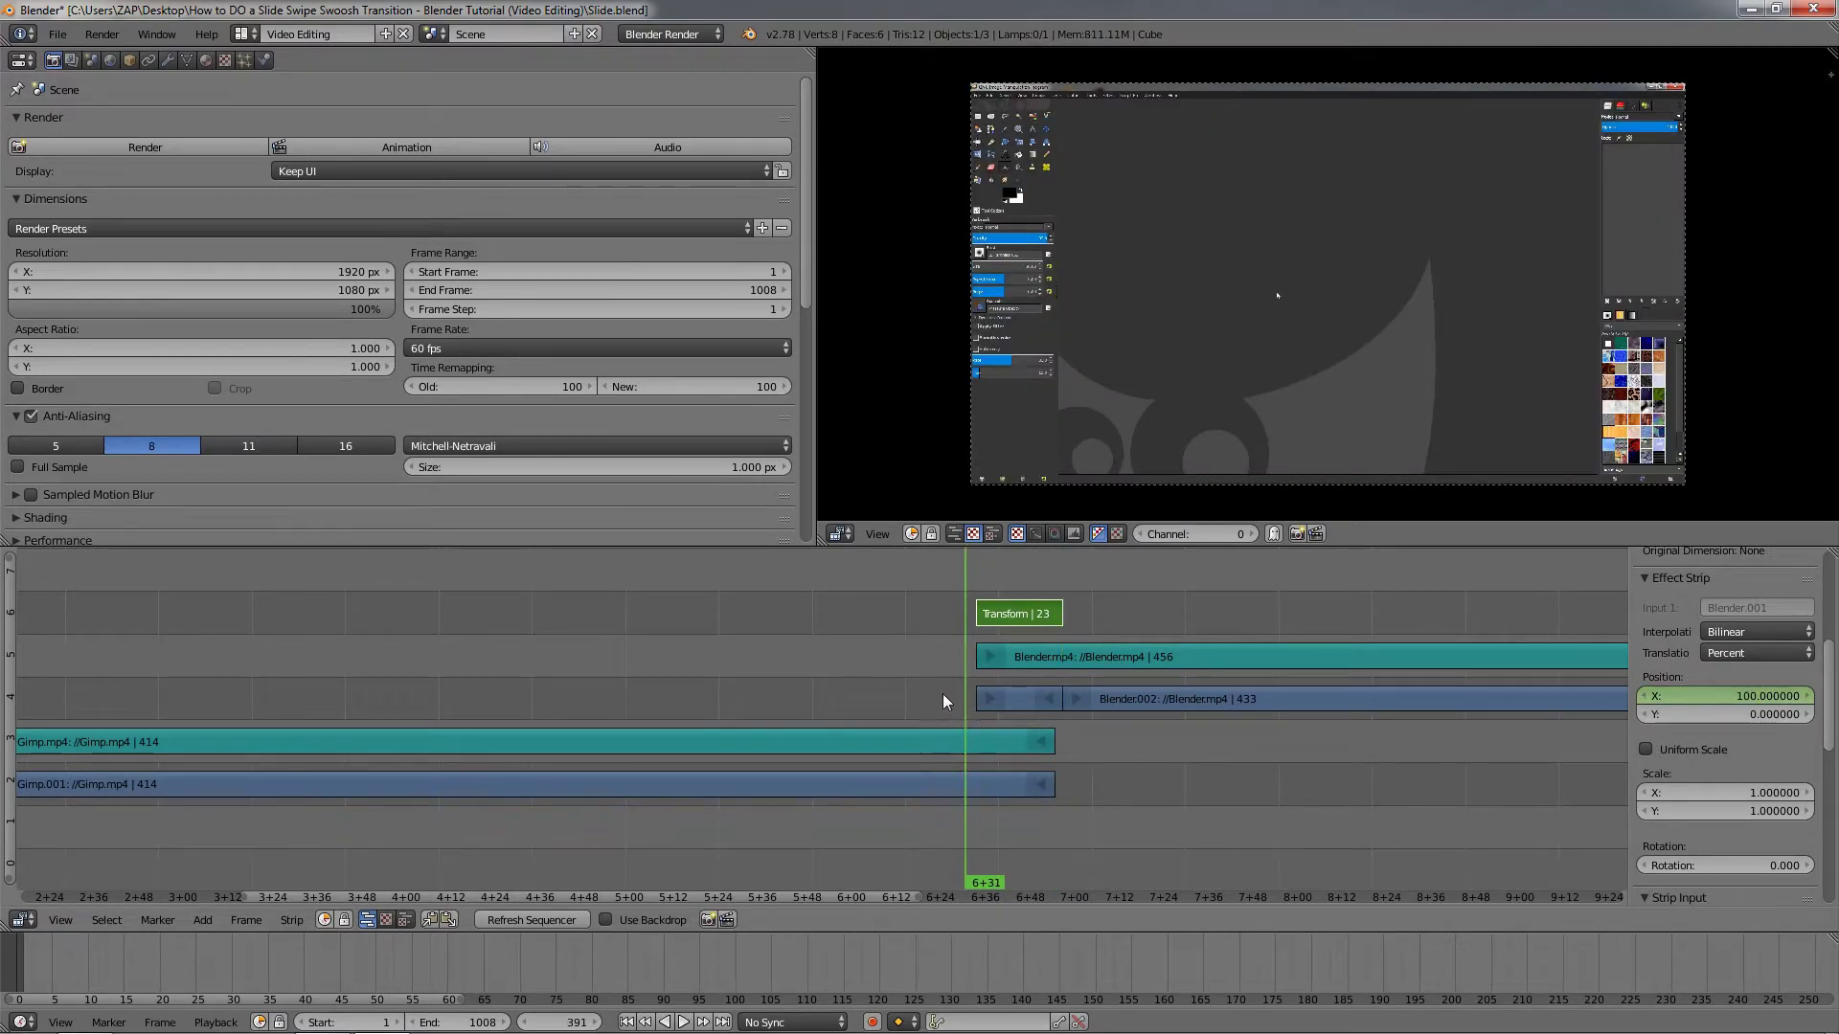
{"action": "left_click_drag", "start_coordinate": [960, 688], "coordinate": [985, 722]}
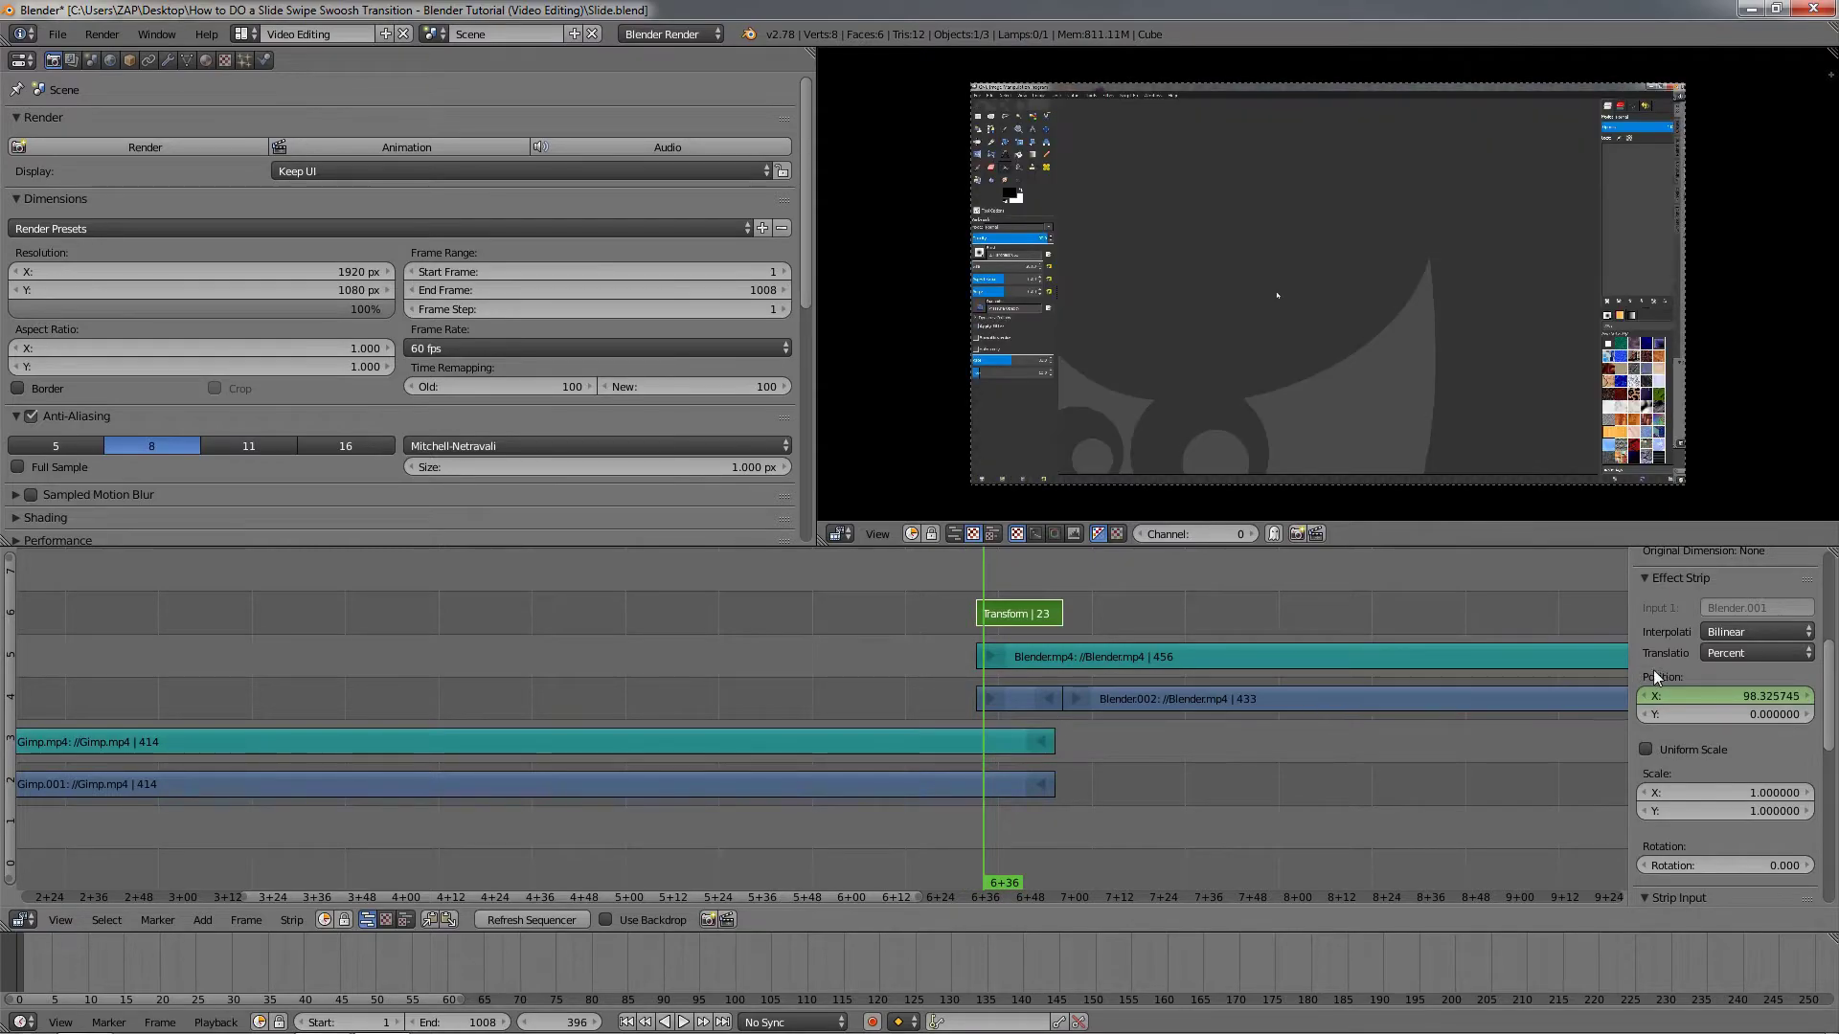
{"action": "left_click", "coordinate": [976, 715]}
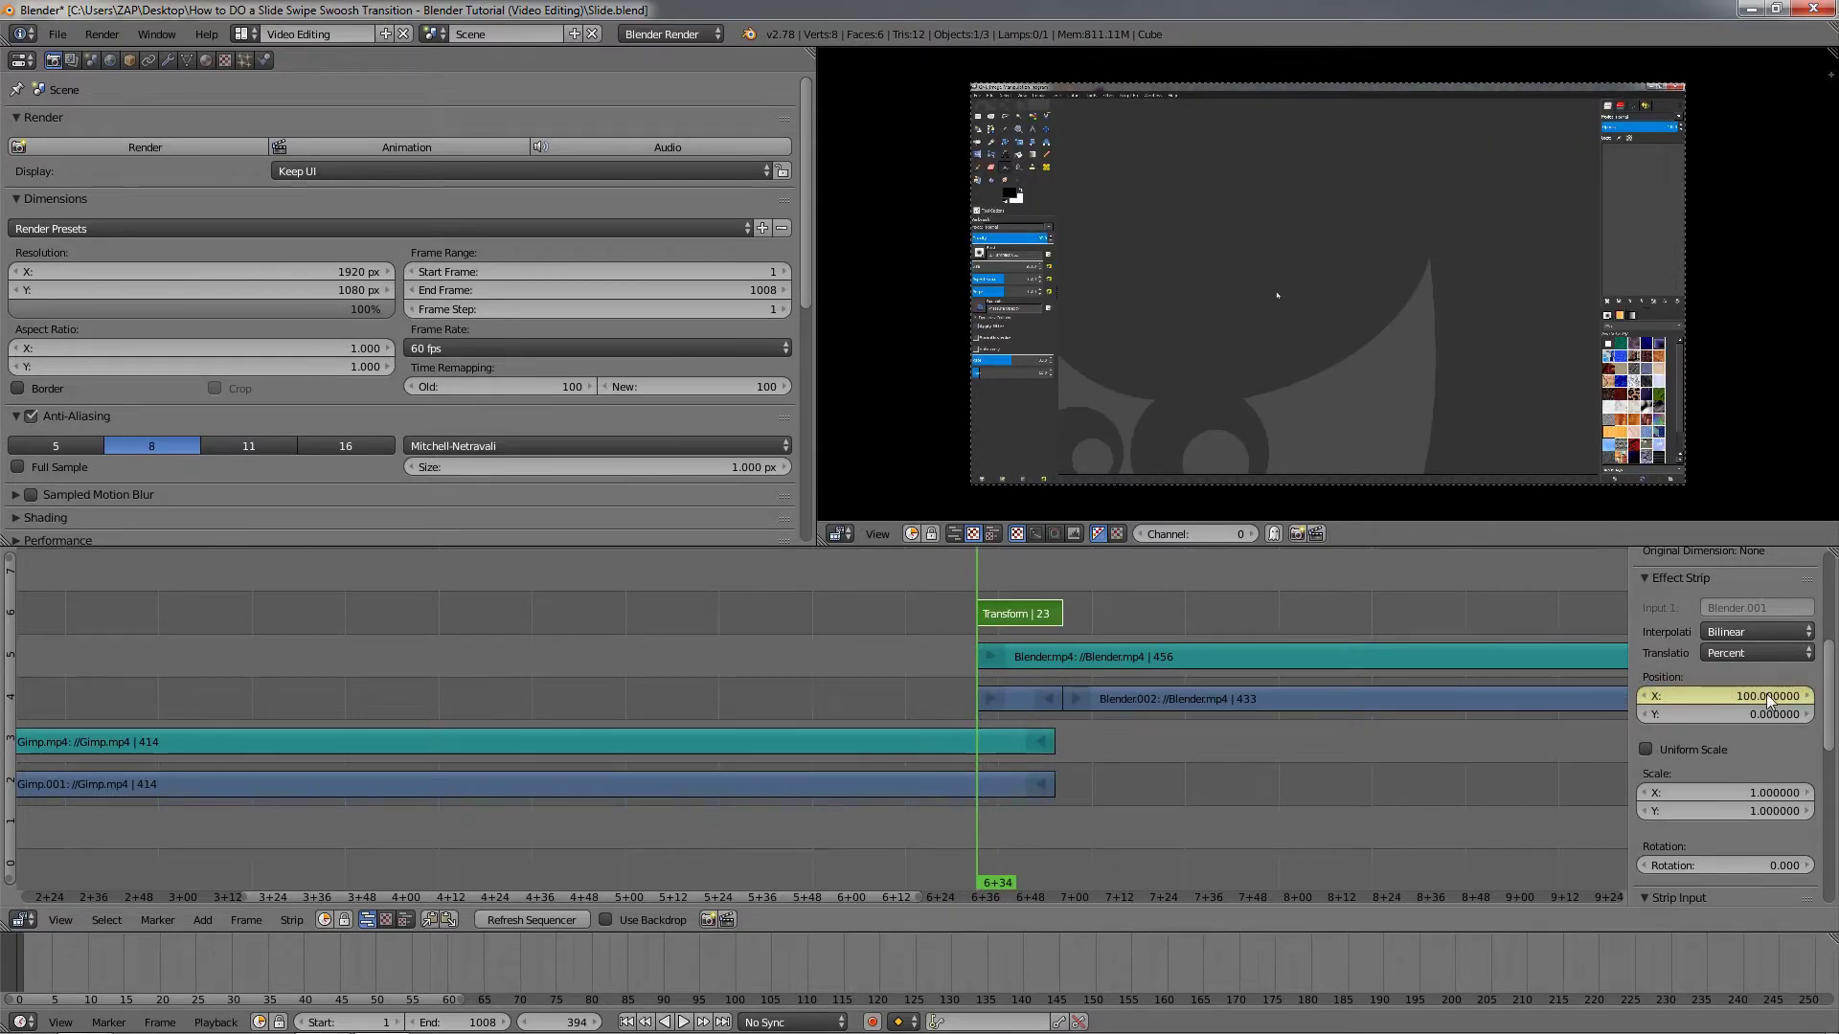
{"action": "mouse_move", "coordinate": [986, 720]}
{"action": "left_mouse_down"}
{"action": "mouse_move", "coordinate": [1026, 717]}
{"action": "mouse_move", "coordinate": [963, 721]}
{"action": "mouse_move", "coordinate": [988, 716]}
{"action": "left_mouse_up"}
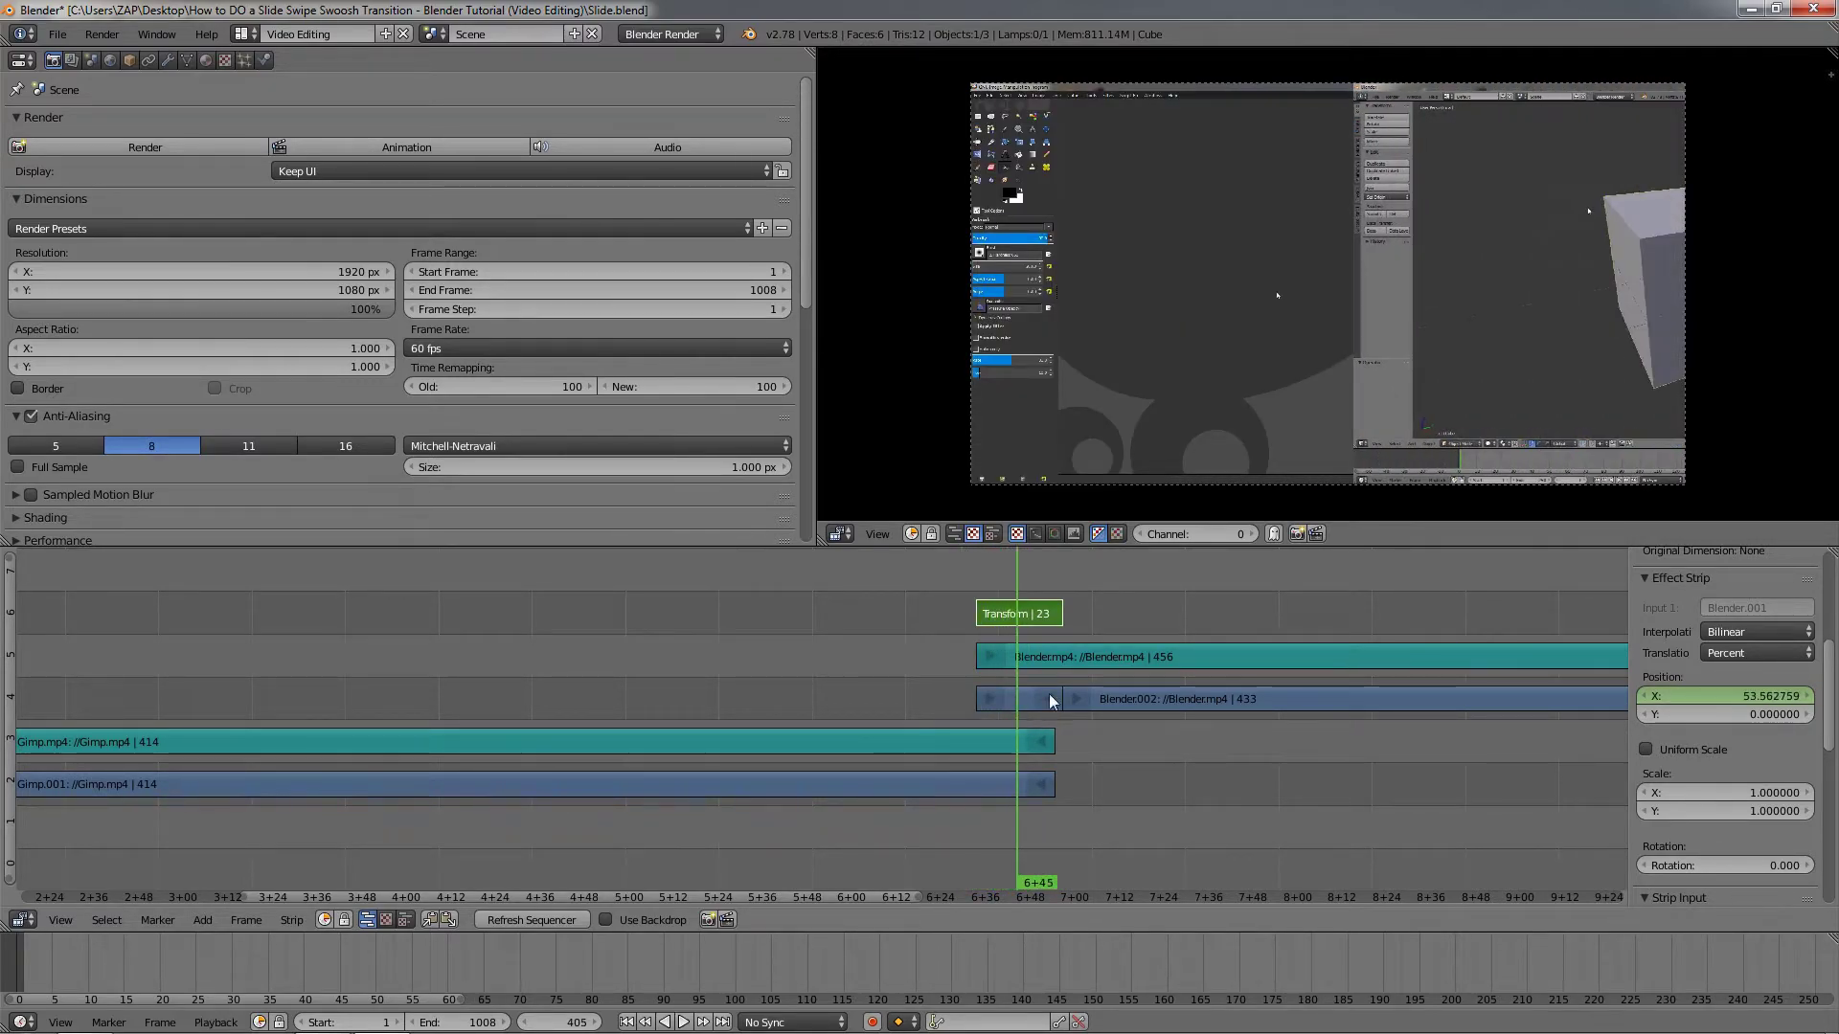
{"action": "key", "text": "alt+a"}
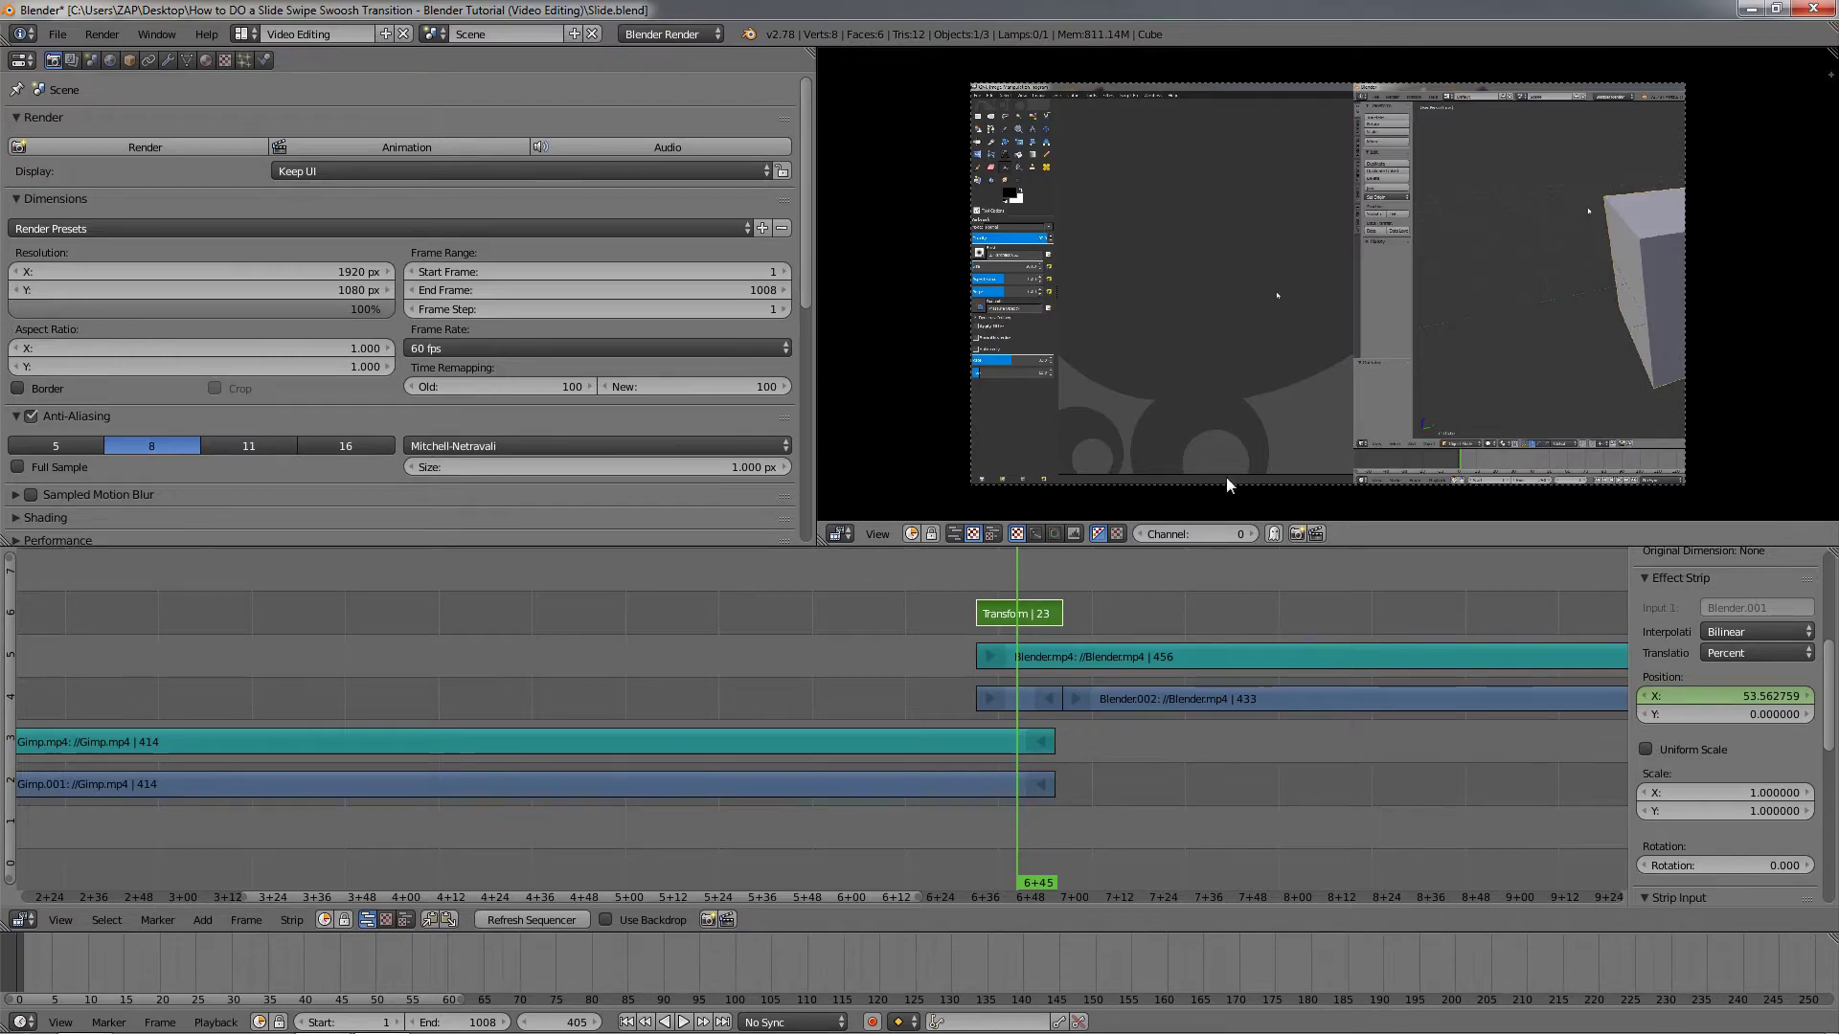
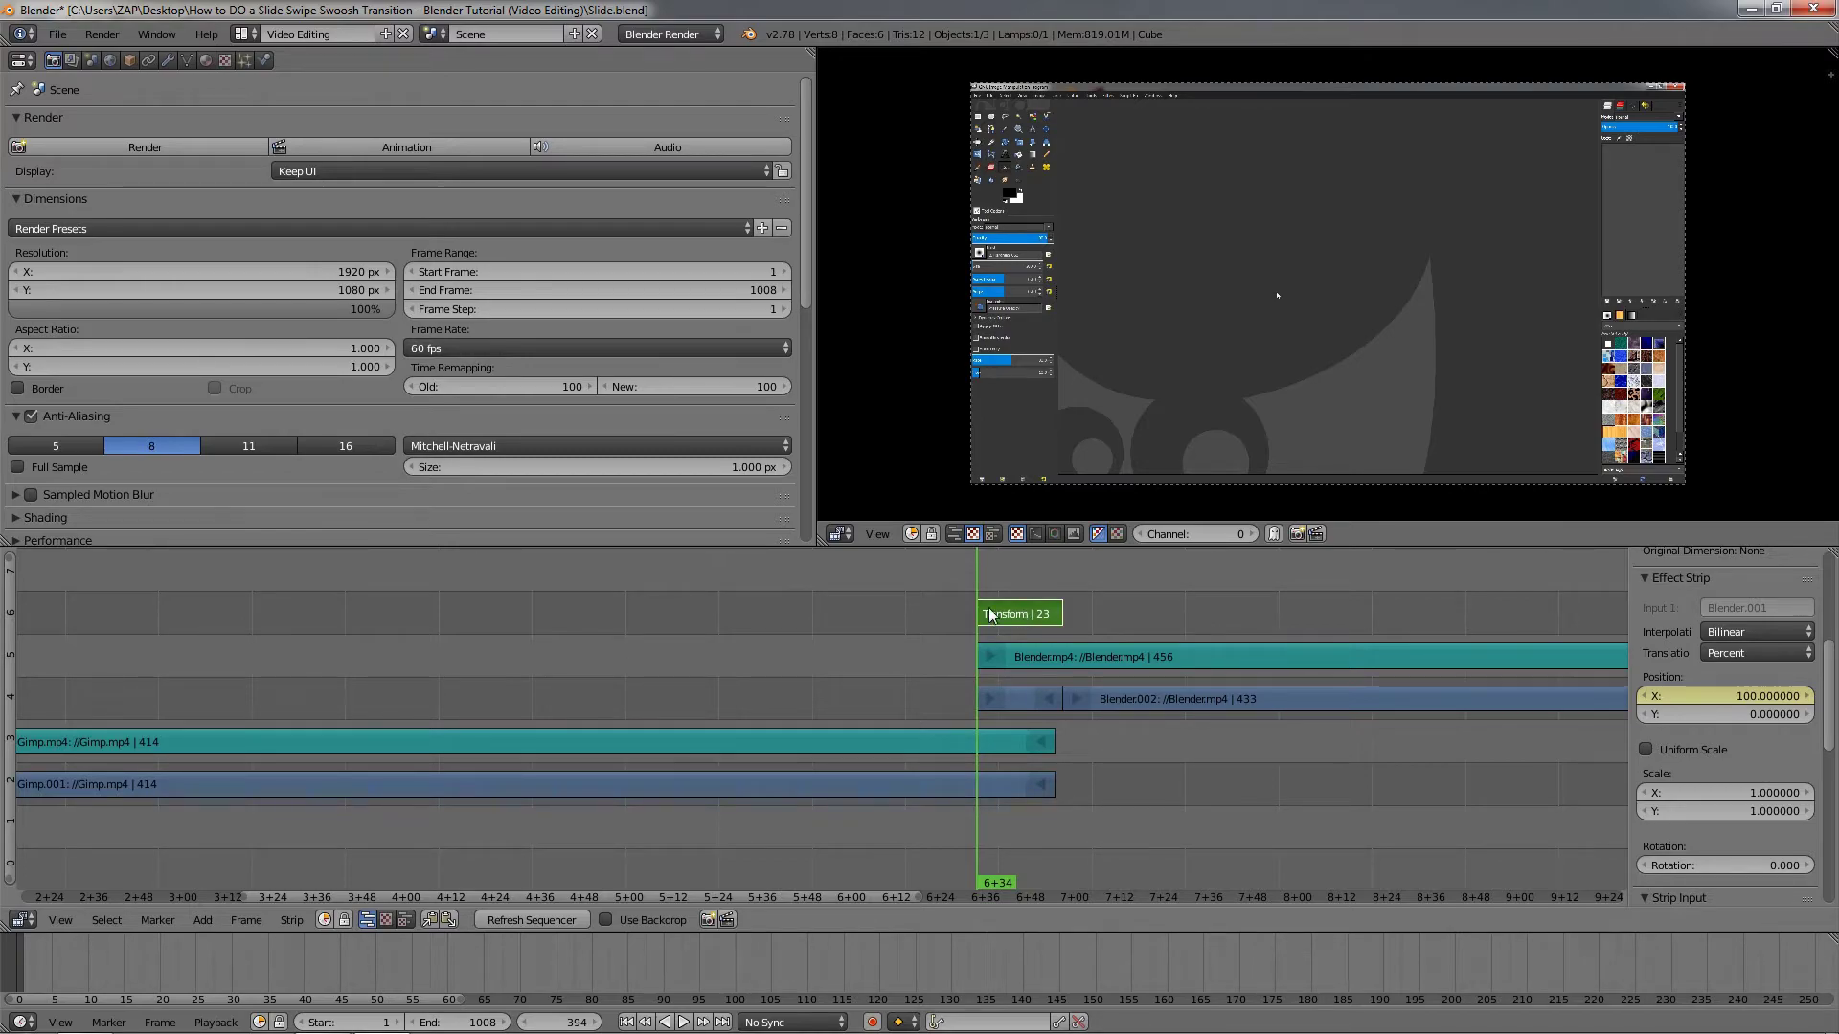
Add a Gaussian Blur effect strip to the Transform strip and set its blend mode to Over Drop.
{"action": "left_click", "coordinate": [192, 921]}
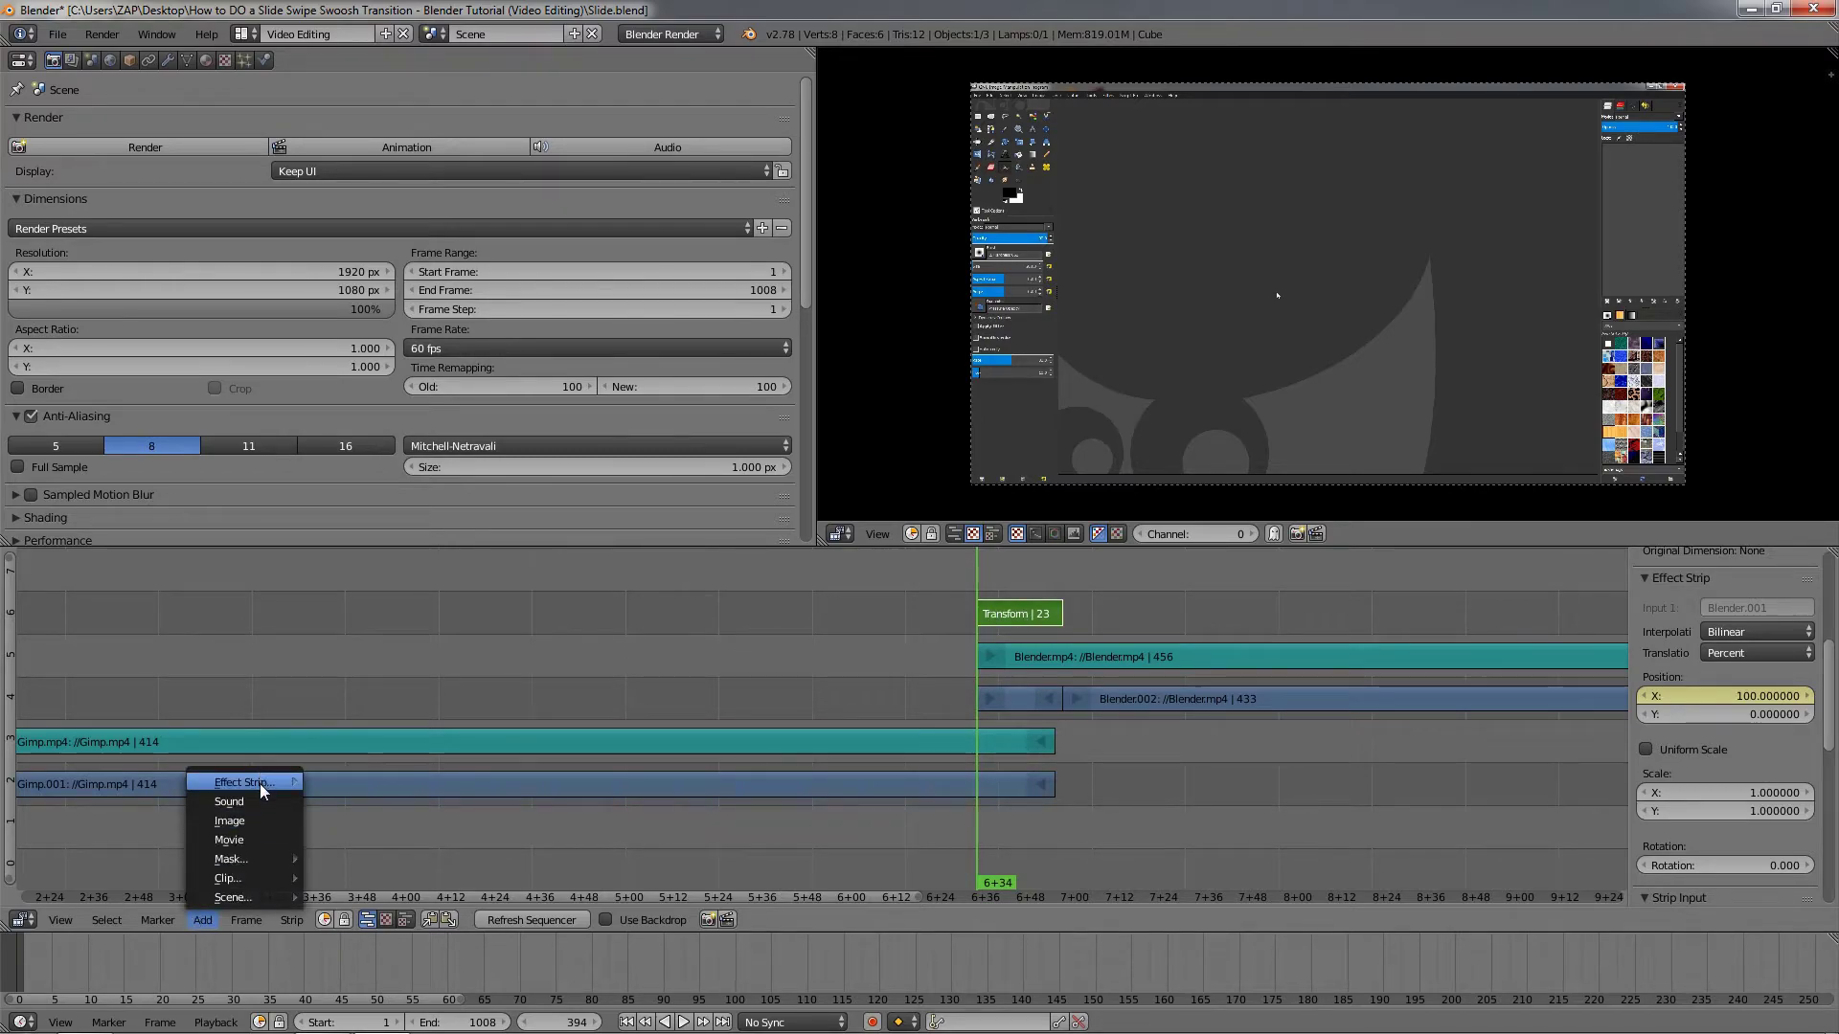
{"action": "mouse_move", "coordinate": [263, 787]}
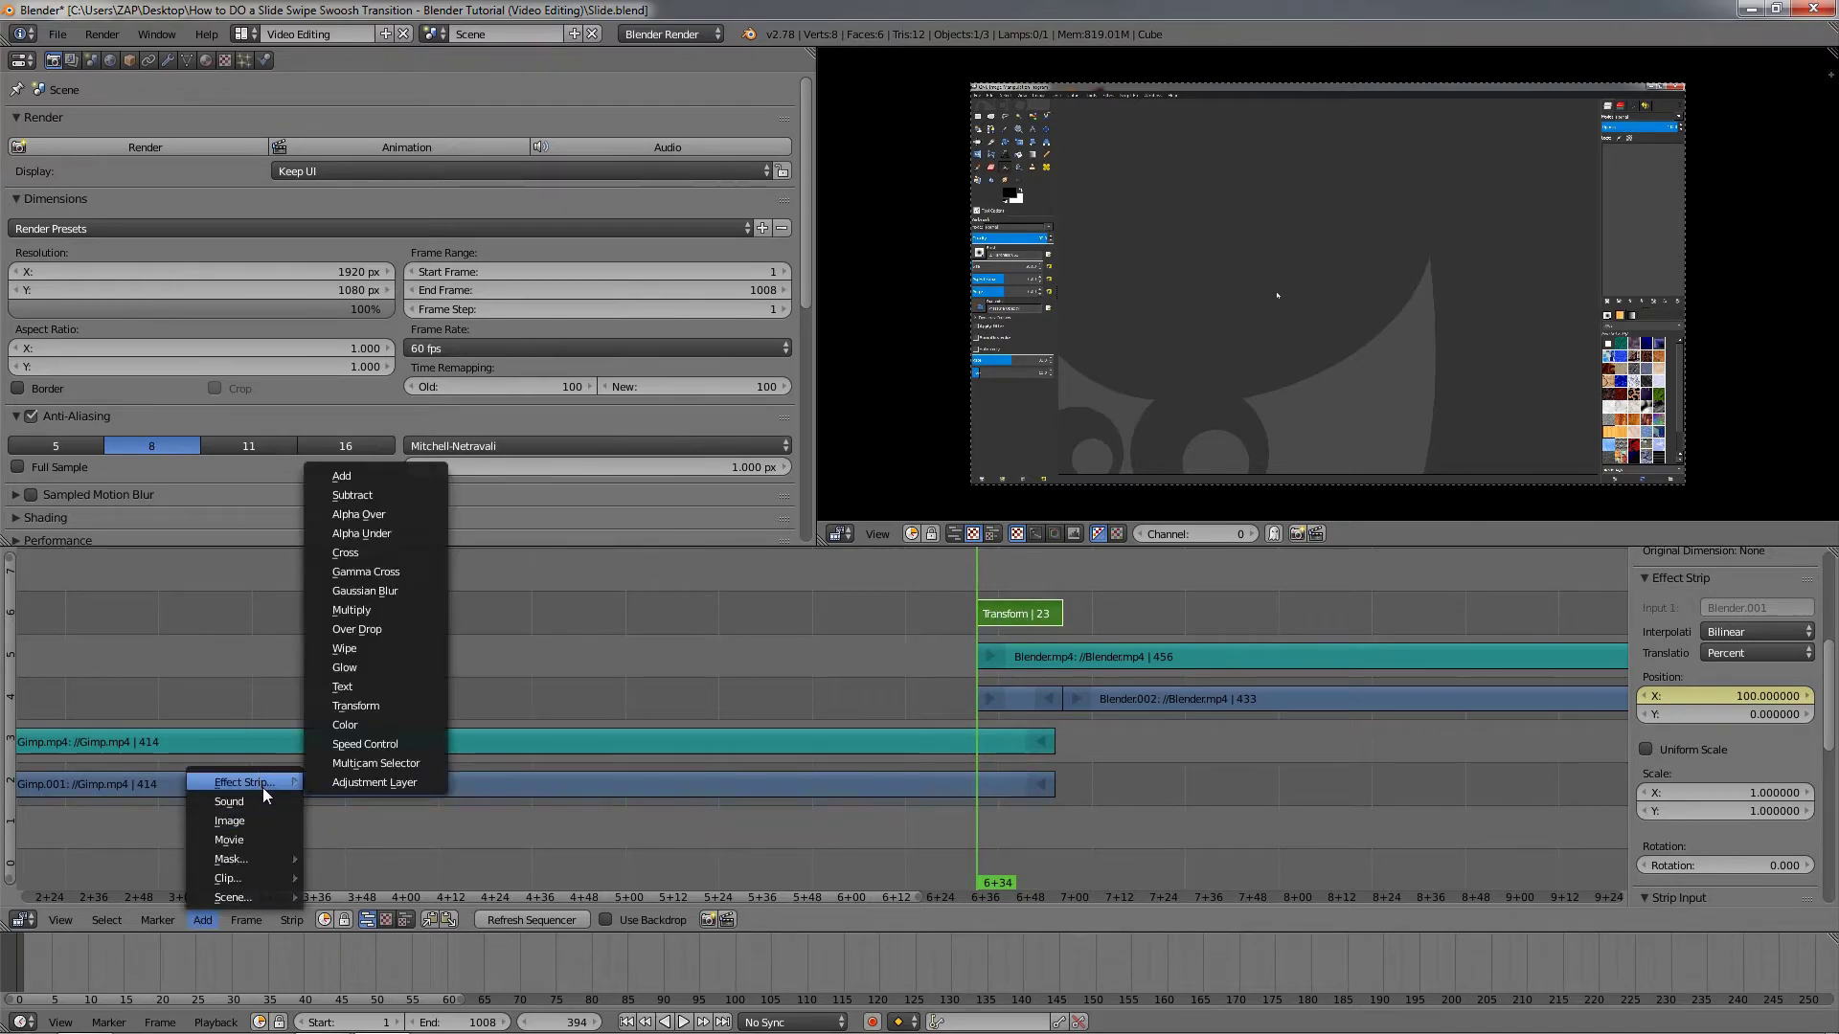
{"action": "left_click", "coordinate": [383, 590]}
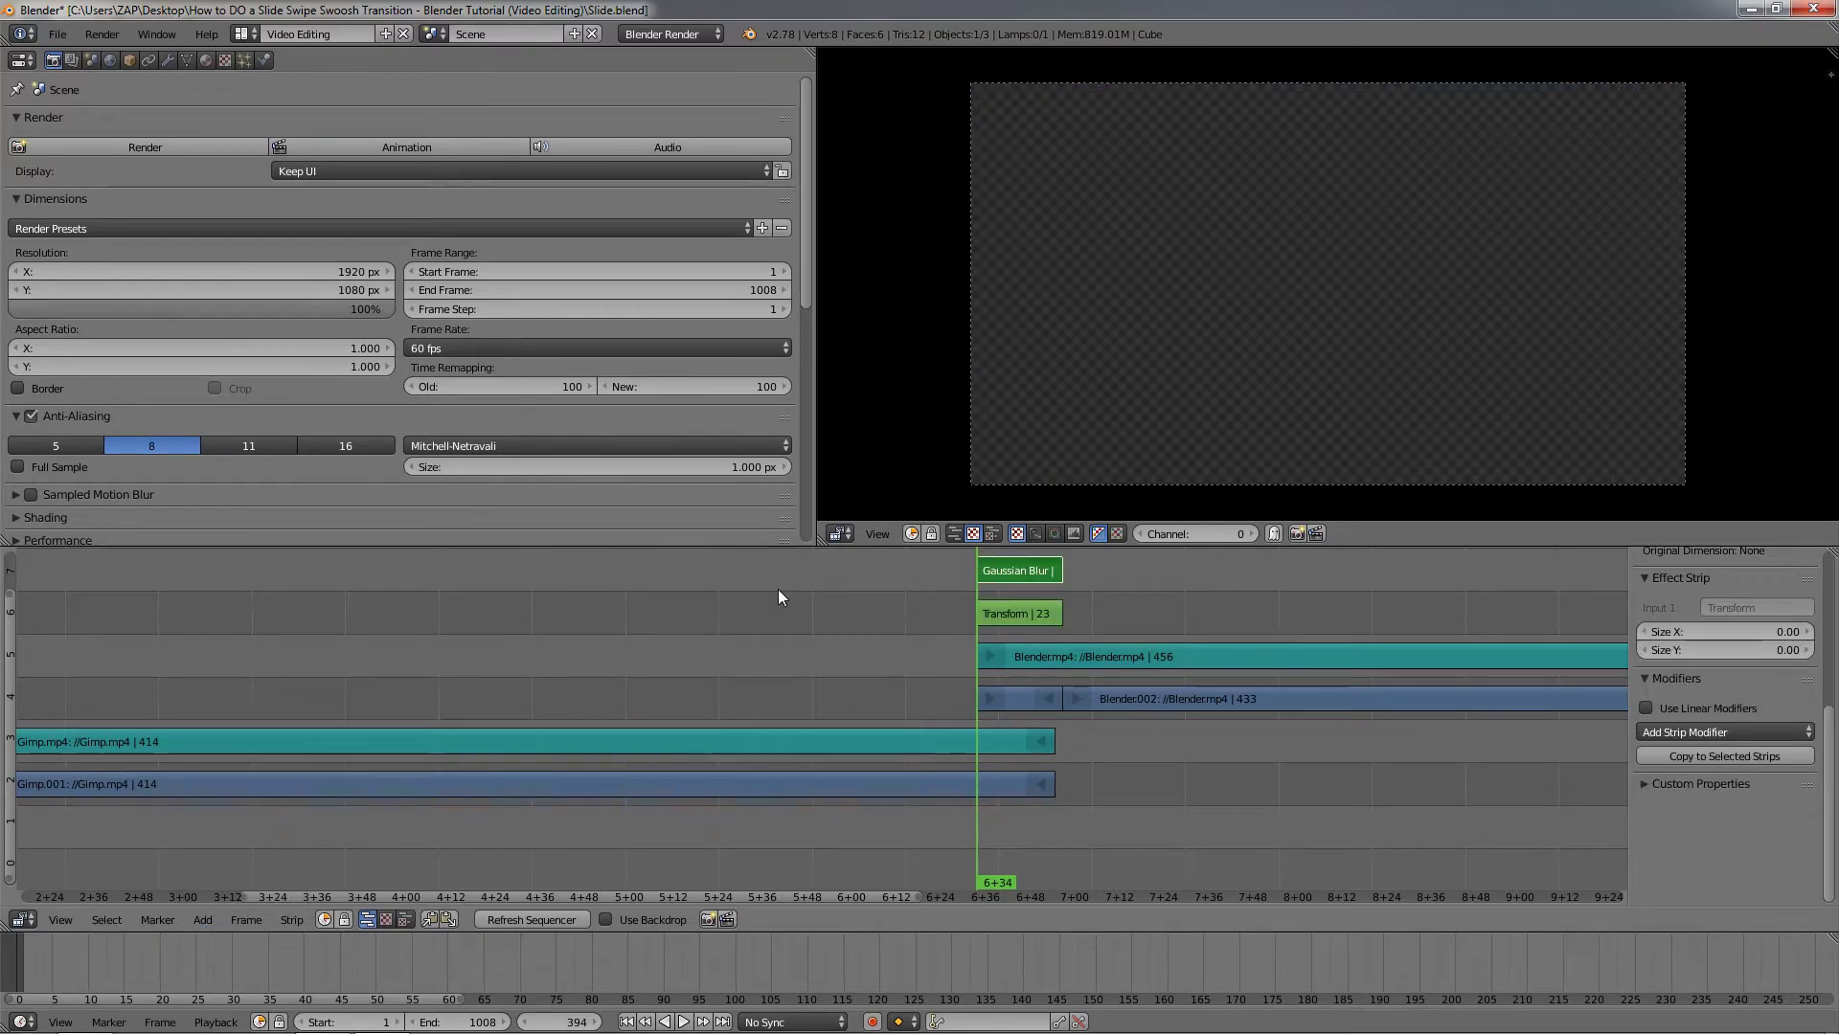
{"action": "left_click_drag", "start_coordinate": [1825, 723], "coordinate": [1825, 561]}
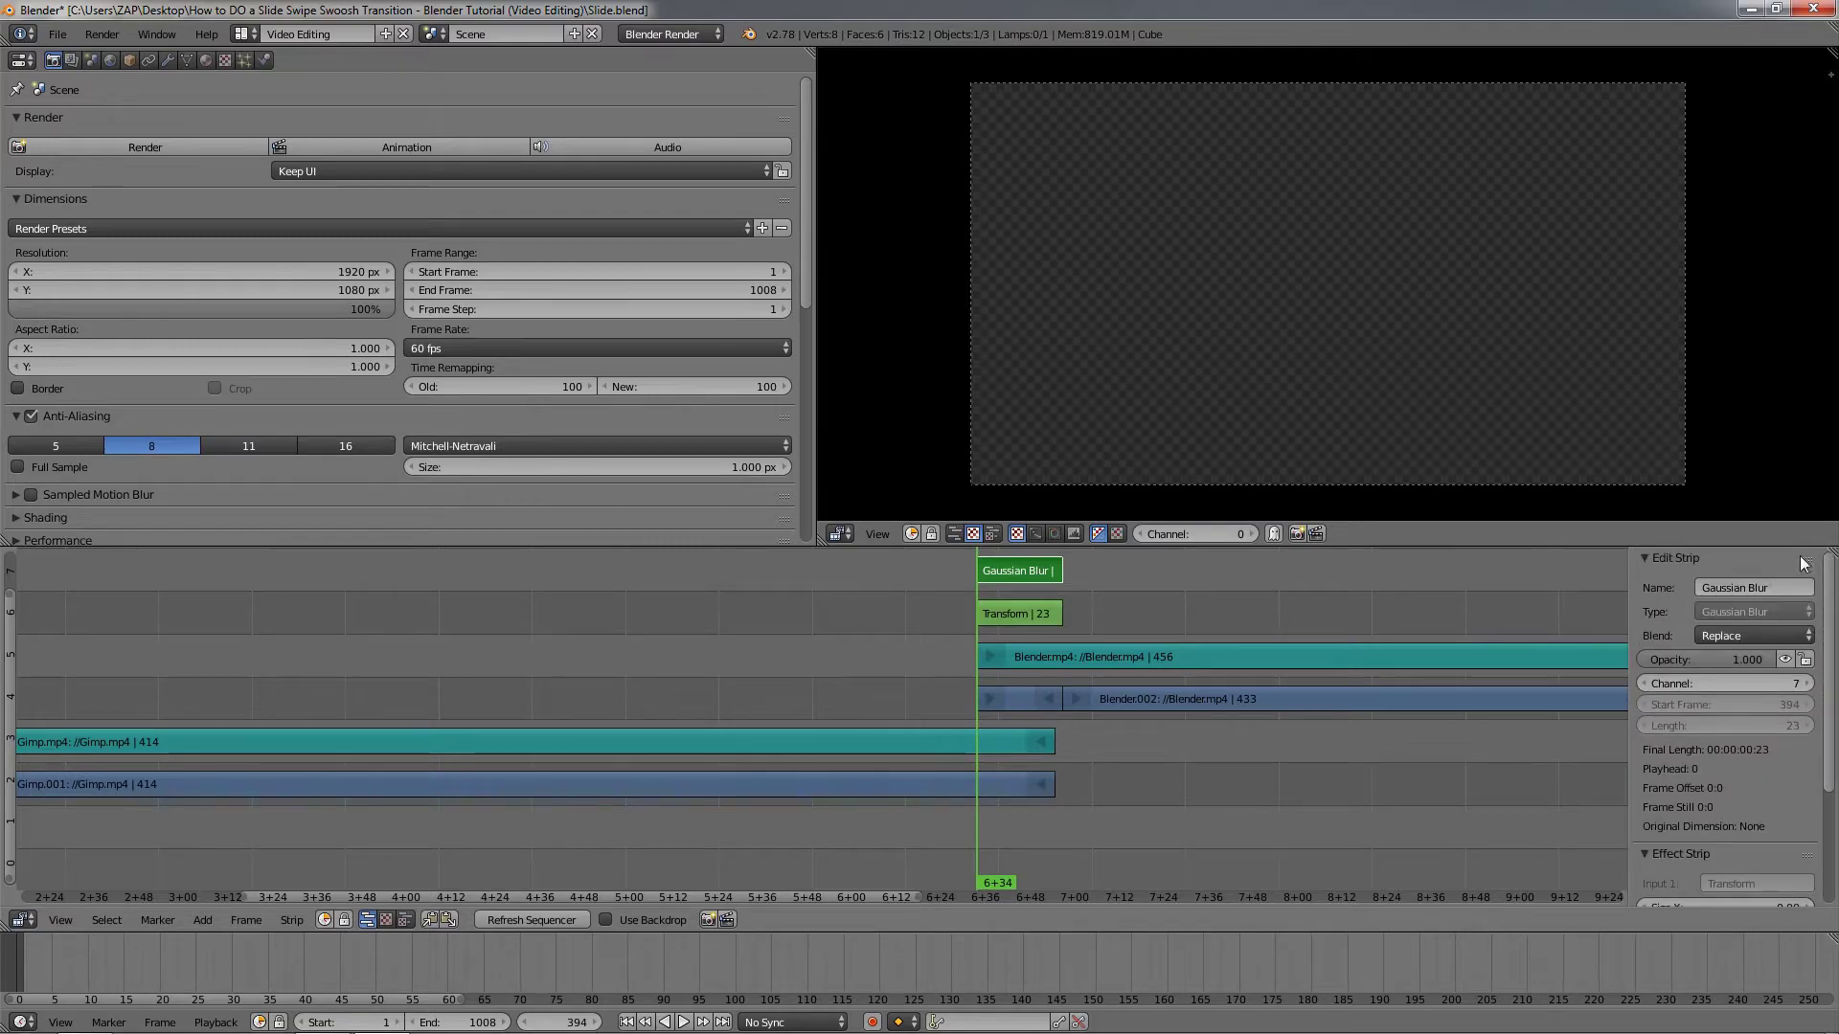
{"action": "left_click", "coordinate": [1748, 633]}
{"action": "left_click", "coordinate": [1728, 445]}
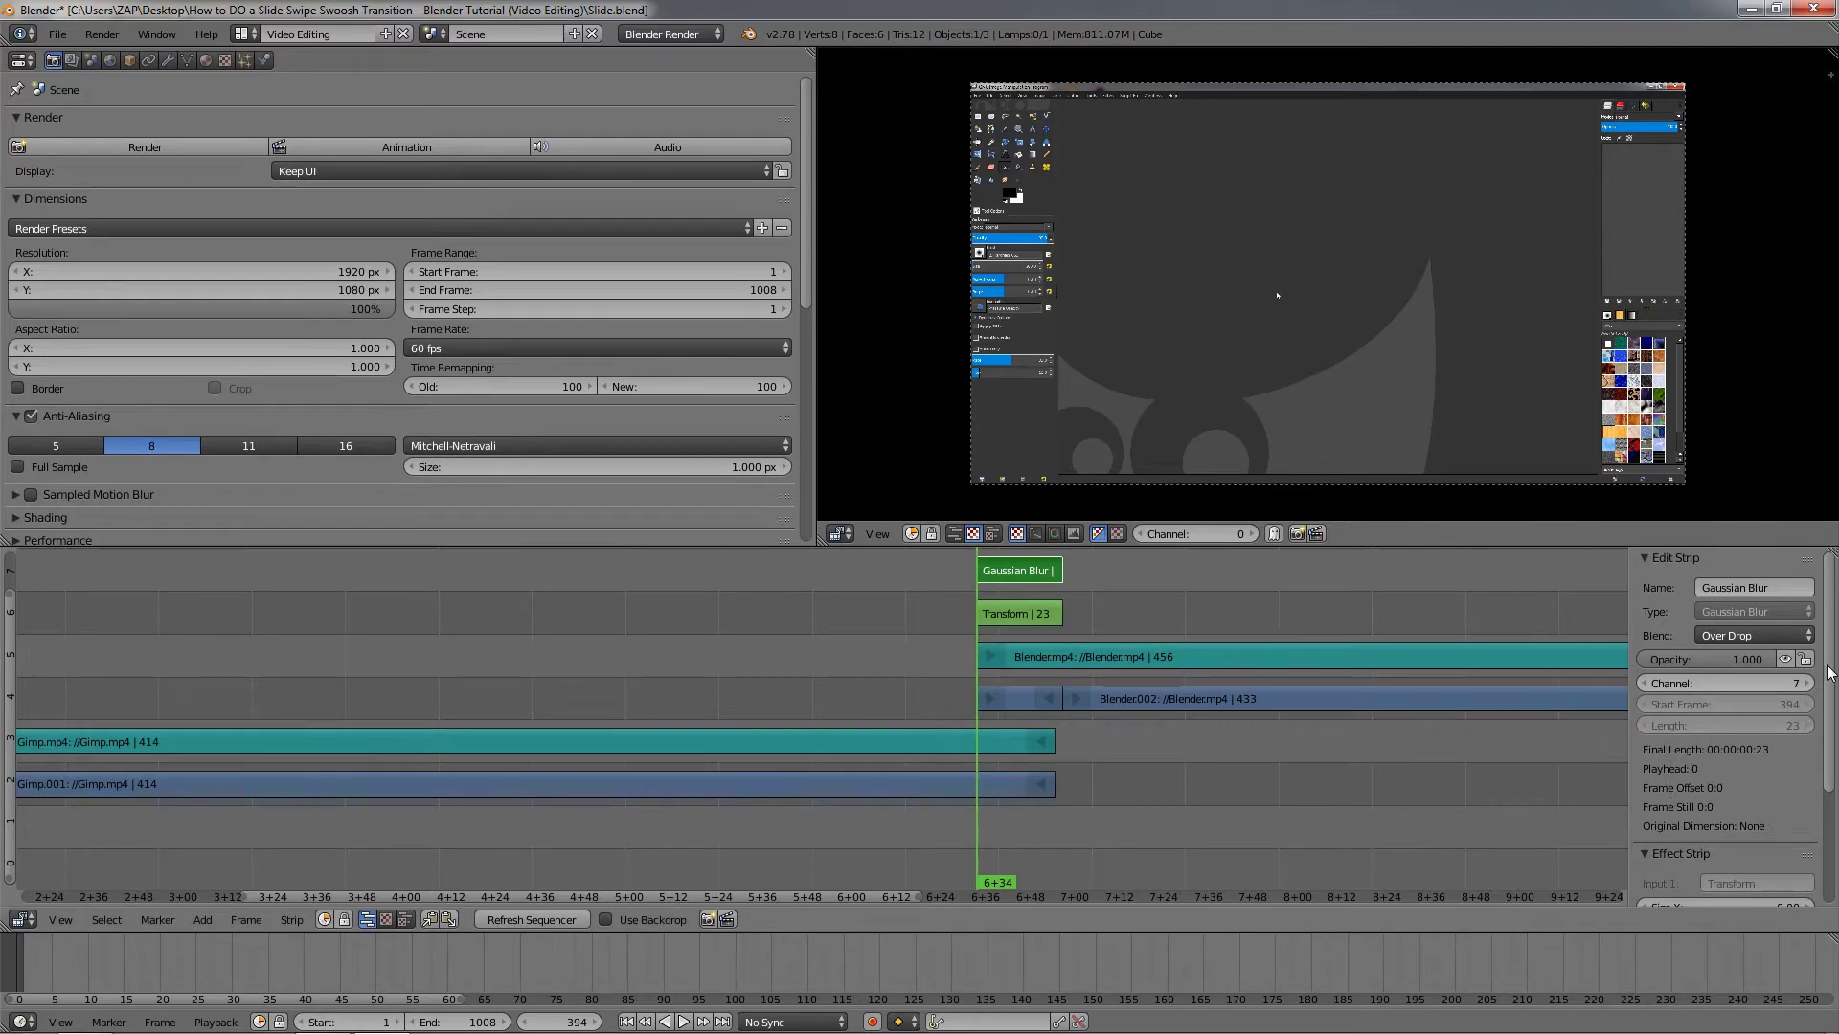
Set the Gaussian Blur strip's Size X to 200 and keyframe it at frame 394.
{"action": "scroll", "coordinate": [1800, 756], "scroll_direction": "down", "scroll_amount": 5}
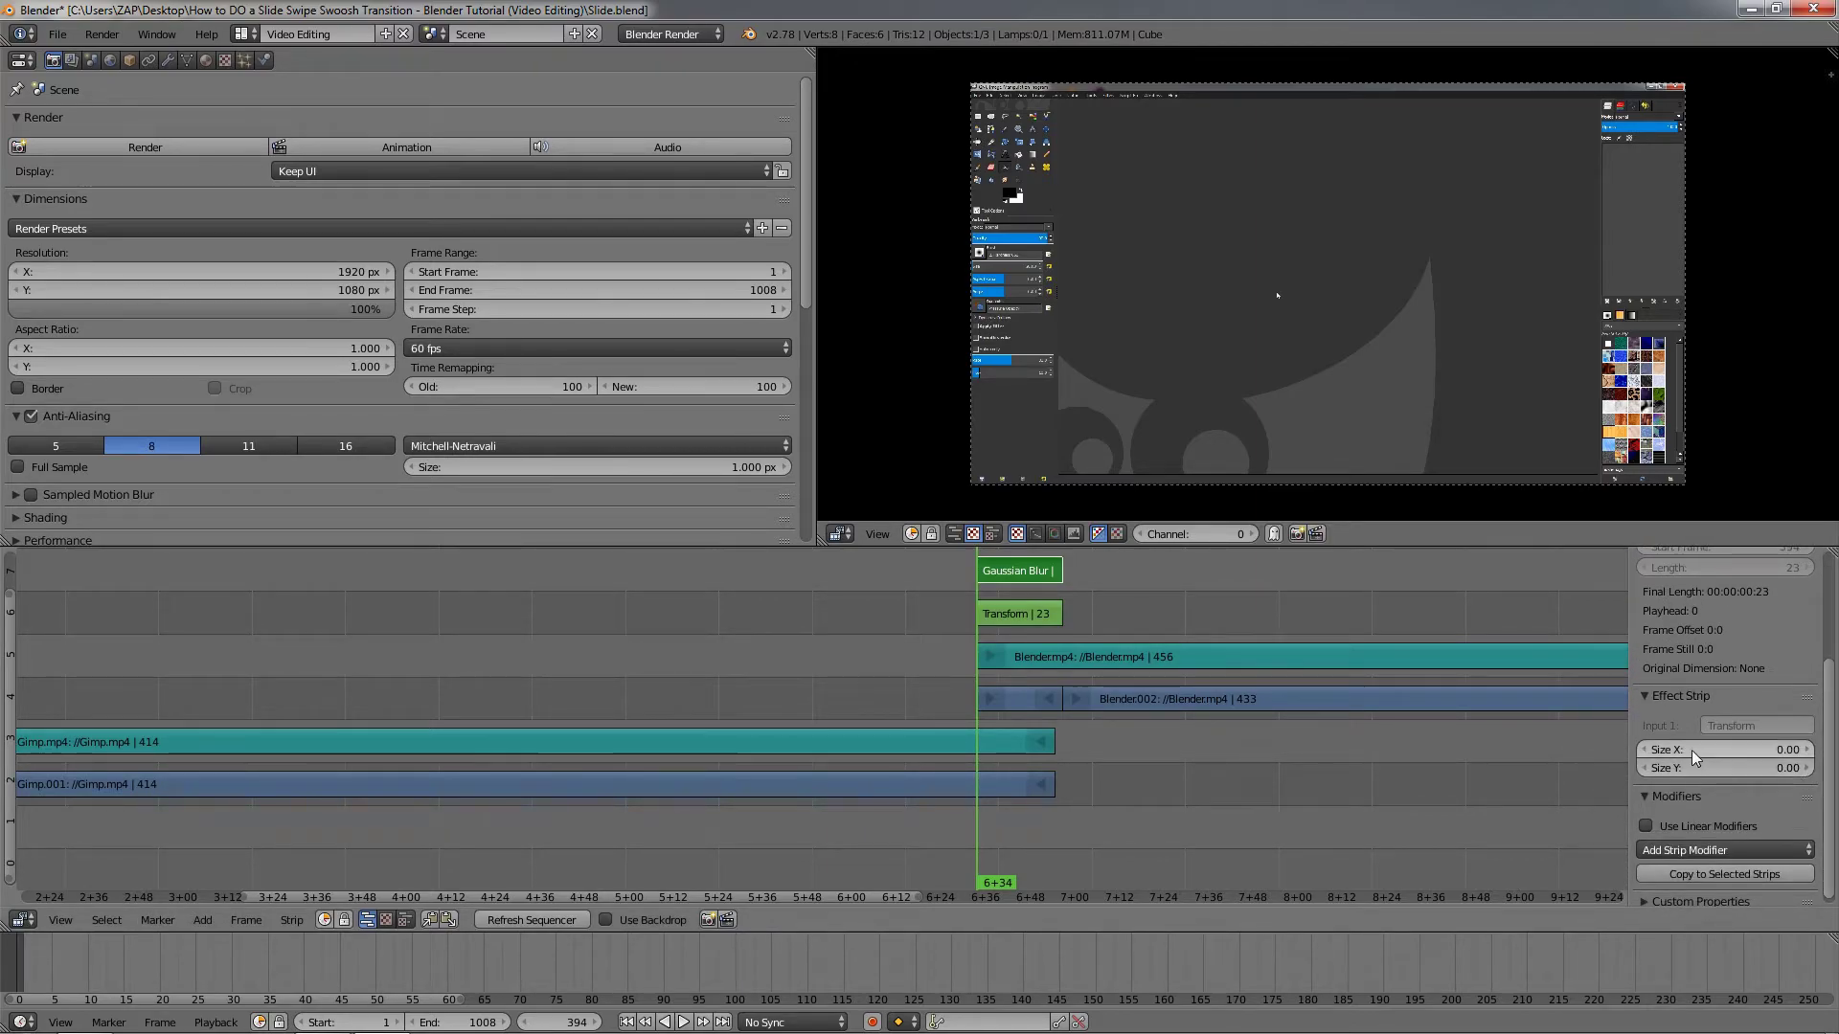
{"action": "left_click", "coordinate": [1656, 749]}
{"action": "type", "text": "200"}
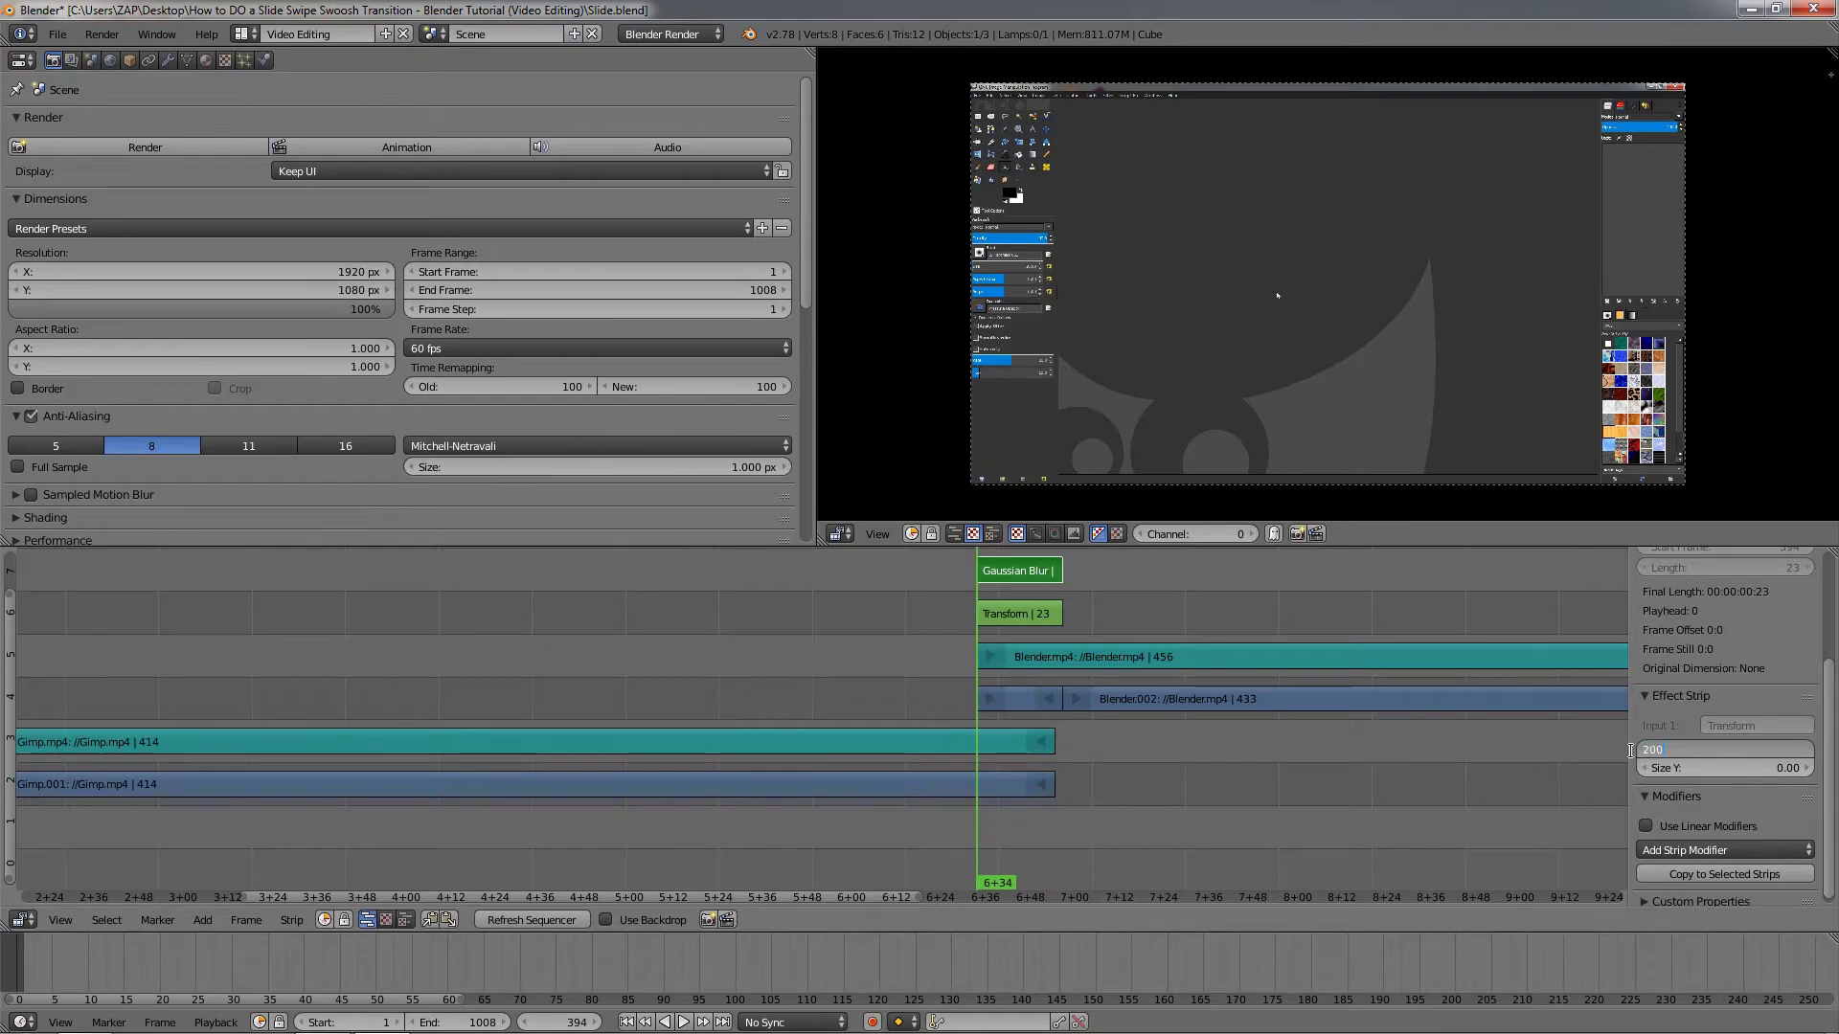
{"action": "key", "text": "Return"}
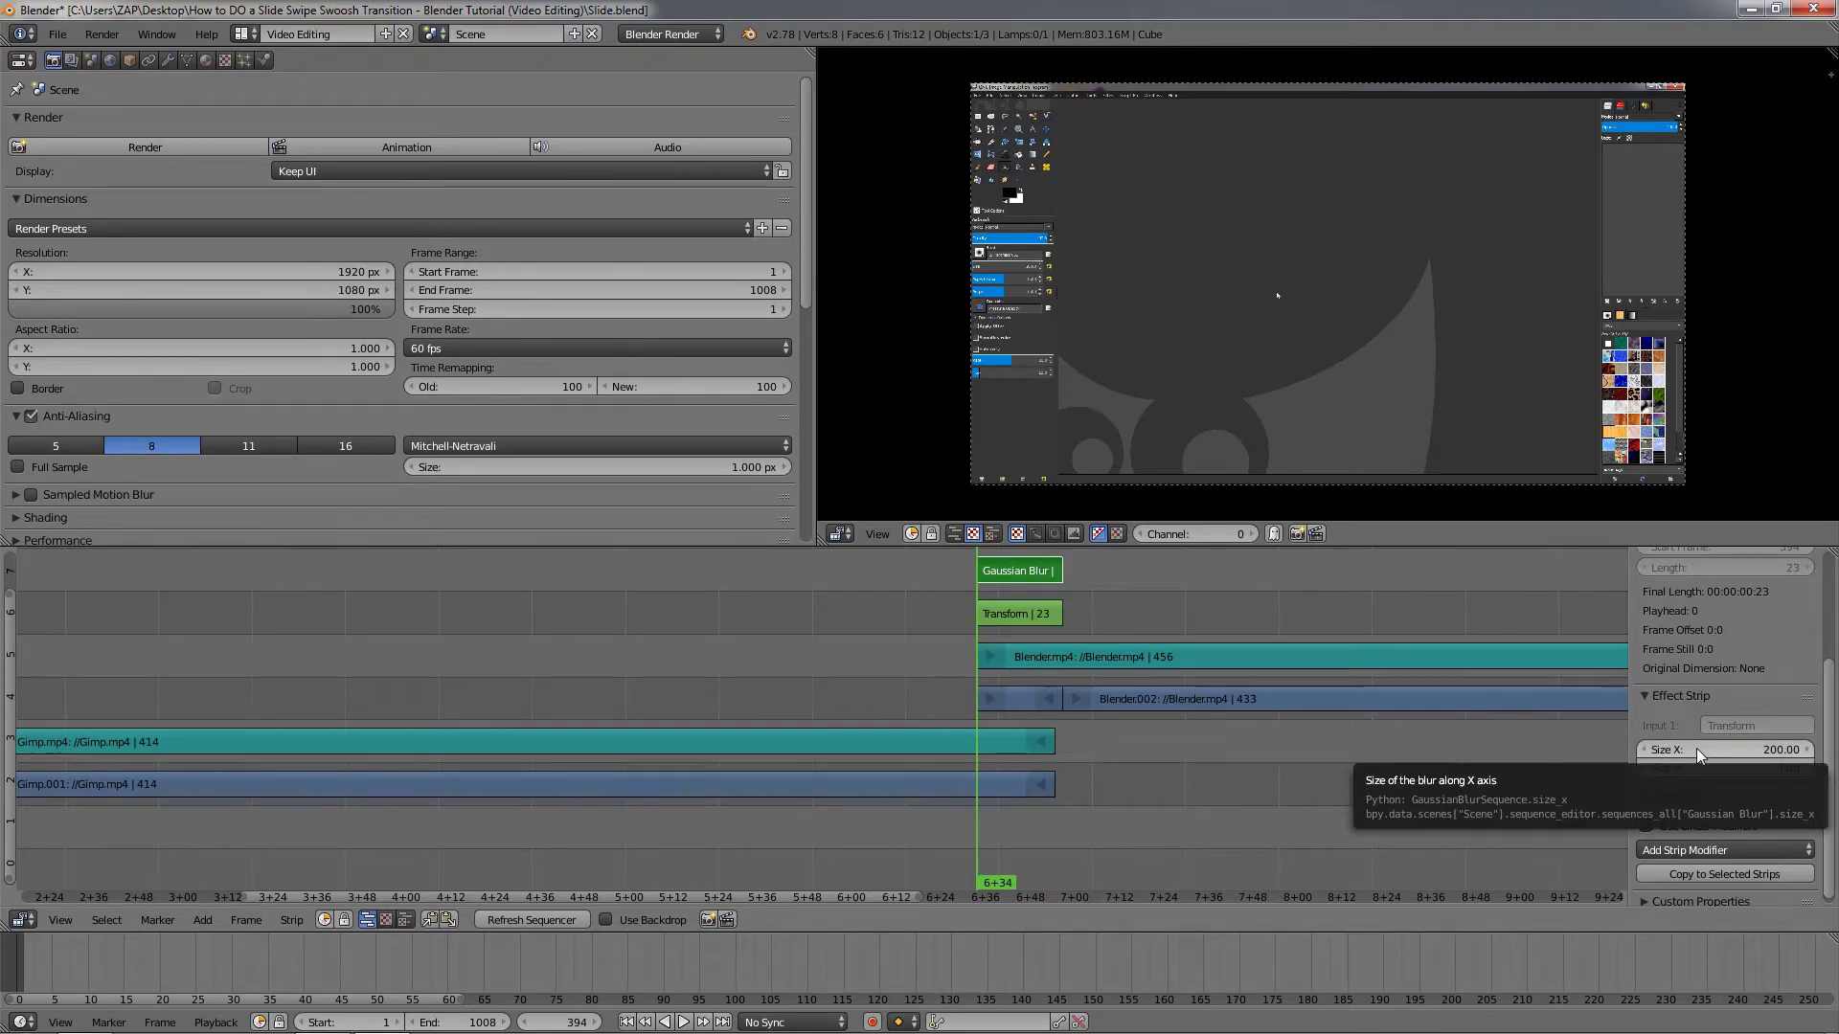
{"action": "key", "text": "i"}
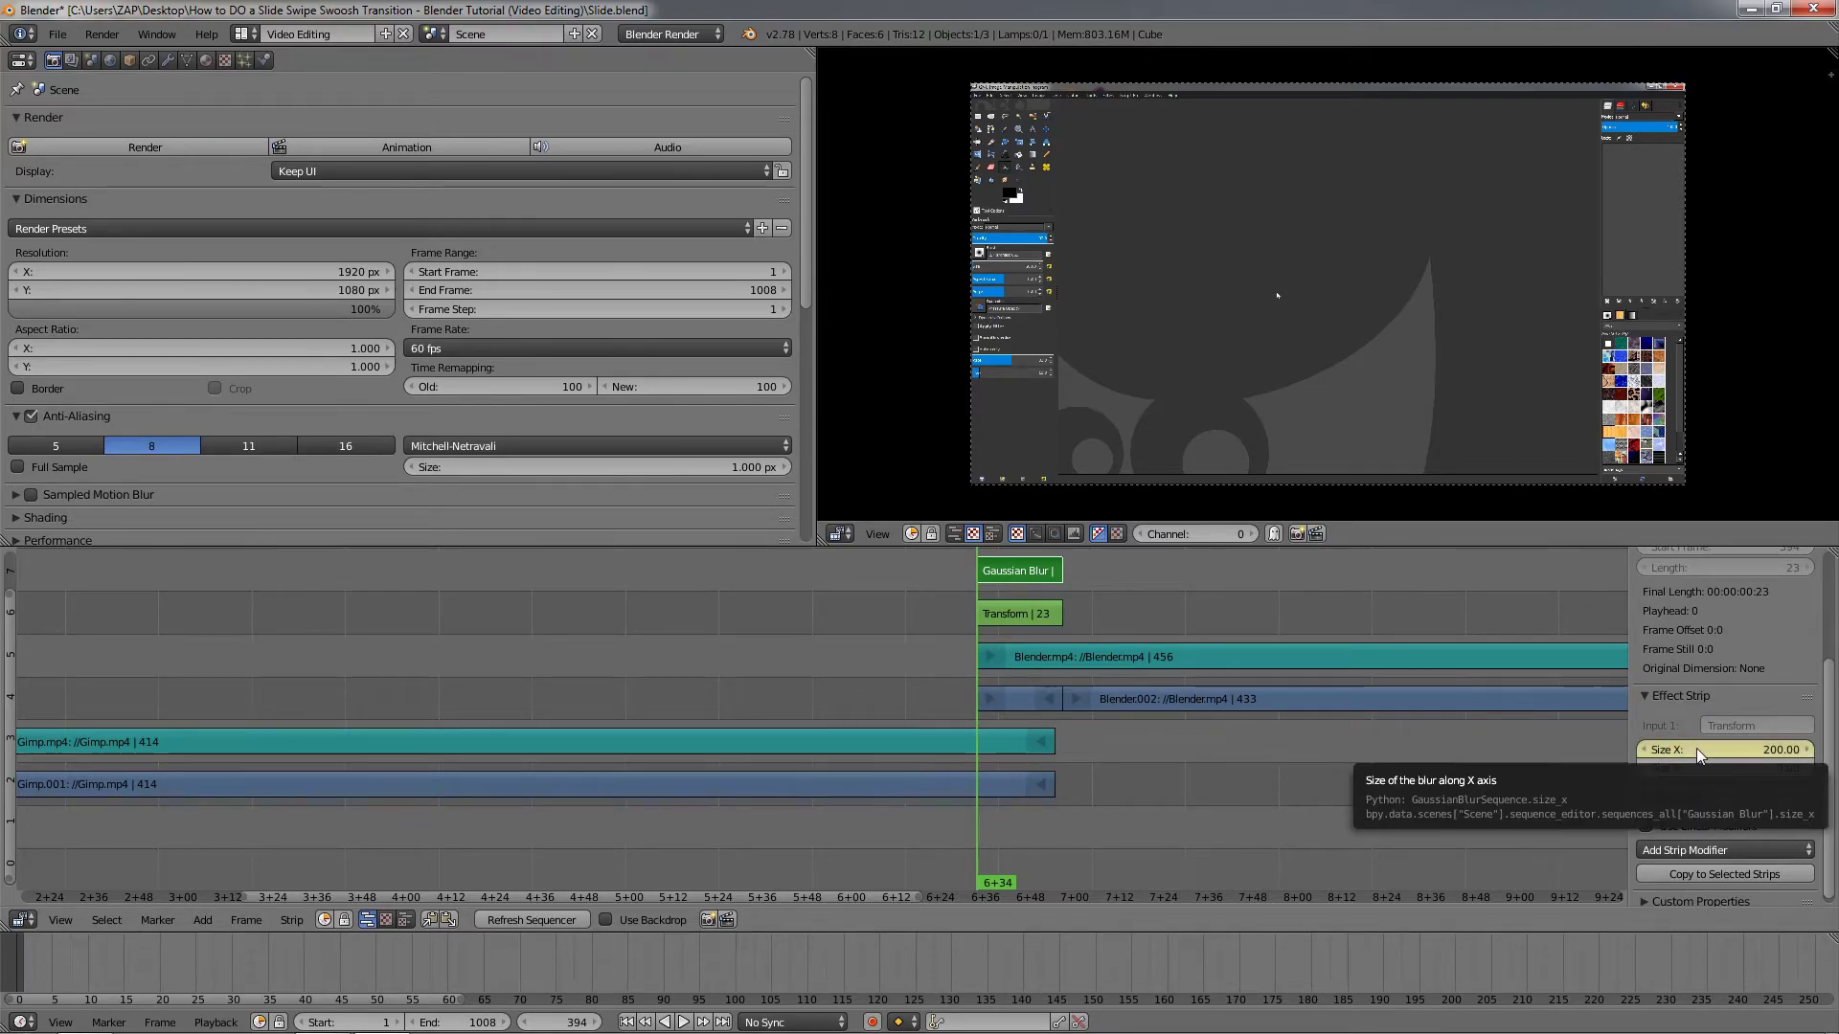
Keyframe the Gaussian Blur strip's Size X at 0 on frame 417, the end of the strip.
{"action": "left_click", "coordinate": [1054, 726]}
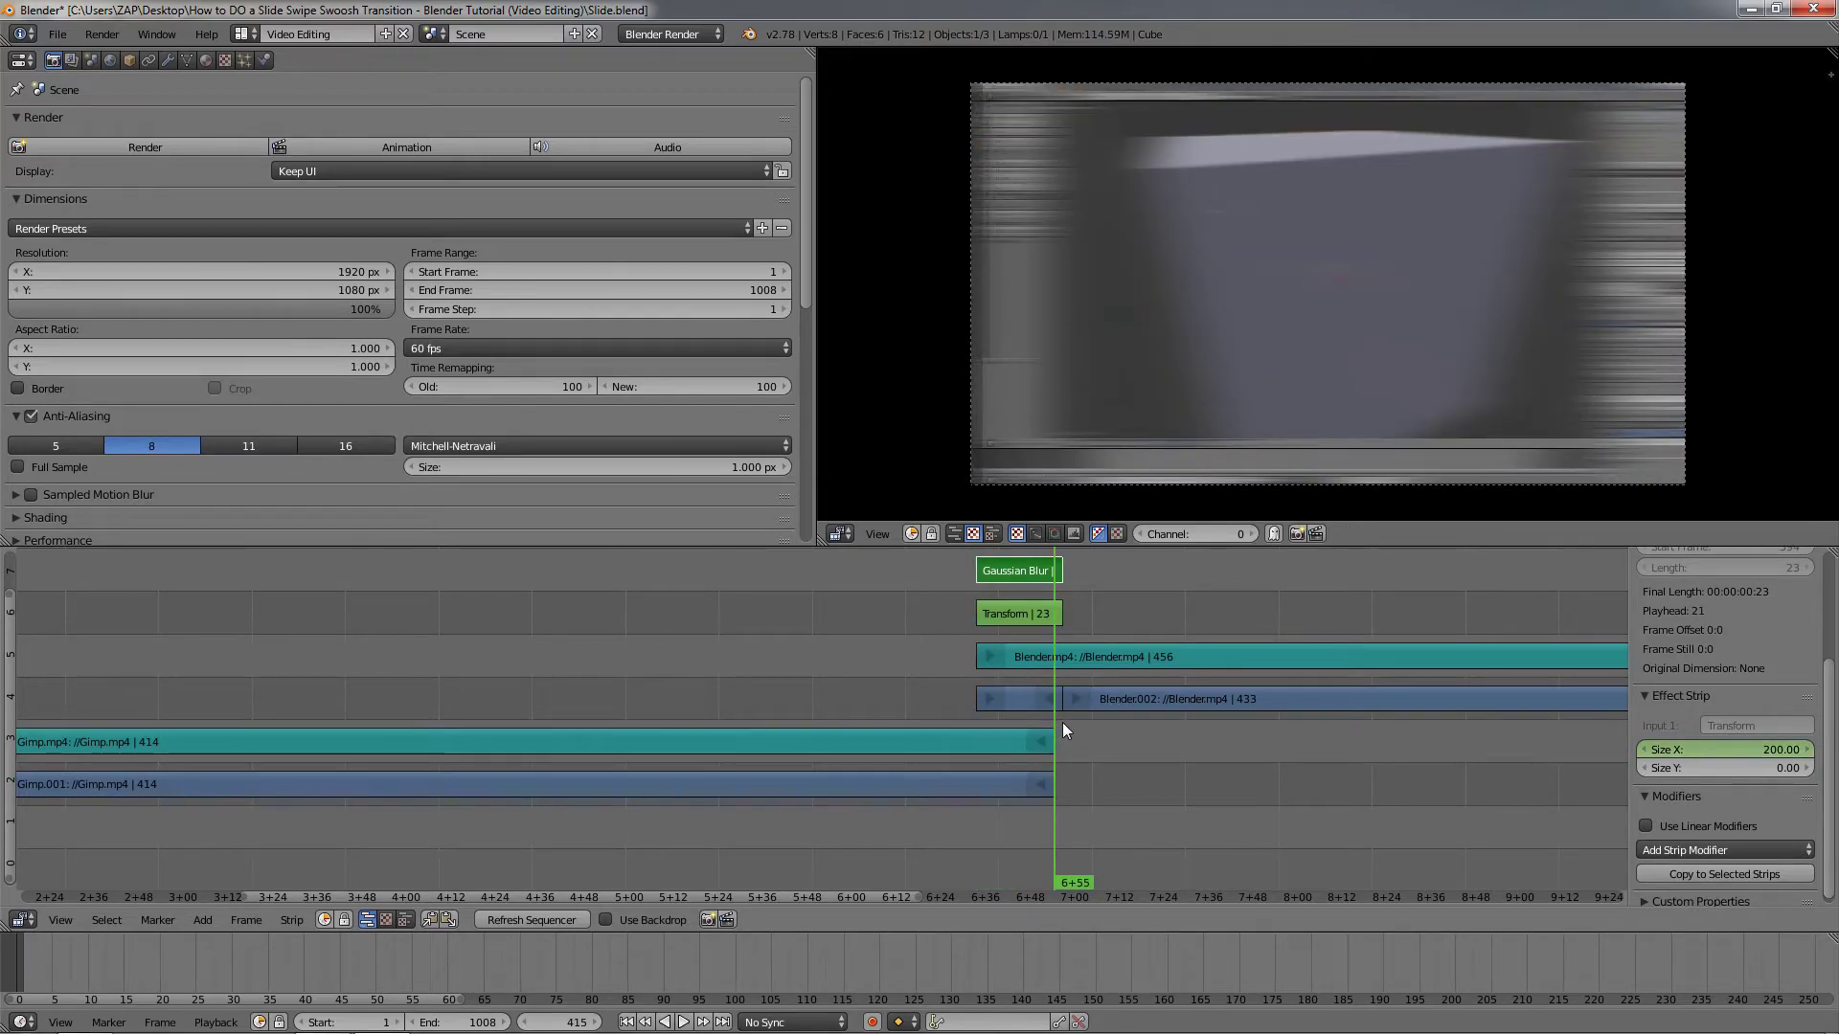
{"action": "left_click", "coordinate": [1062, 730]}
{"action": "left_click", "coordinate": [1695, 749]}
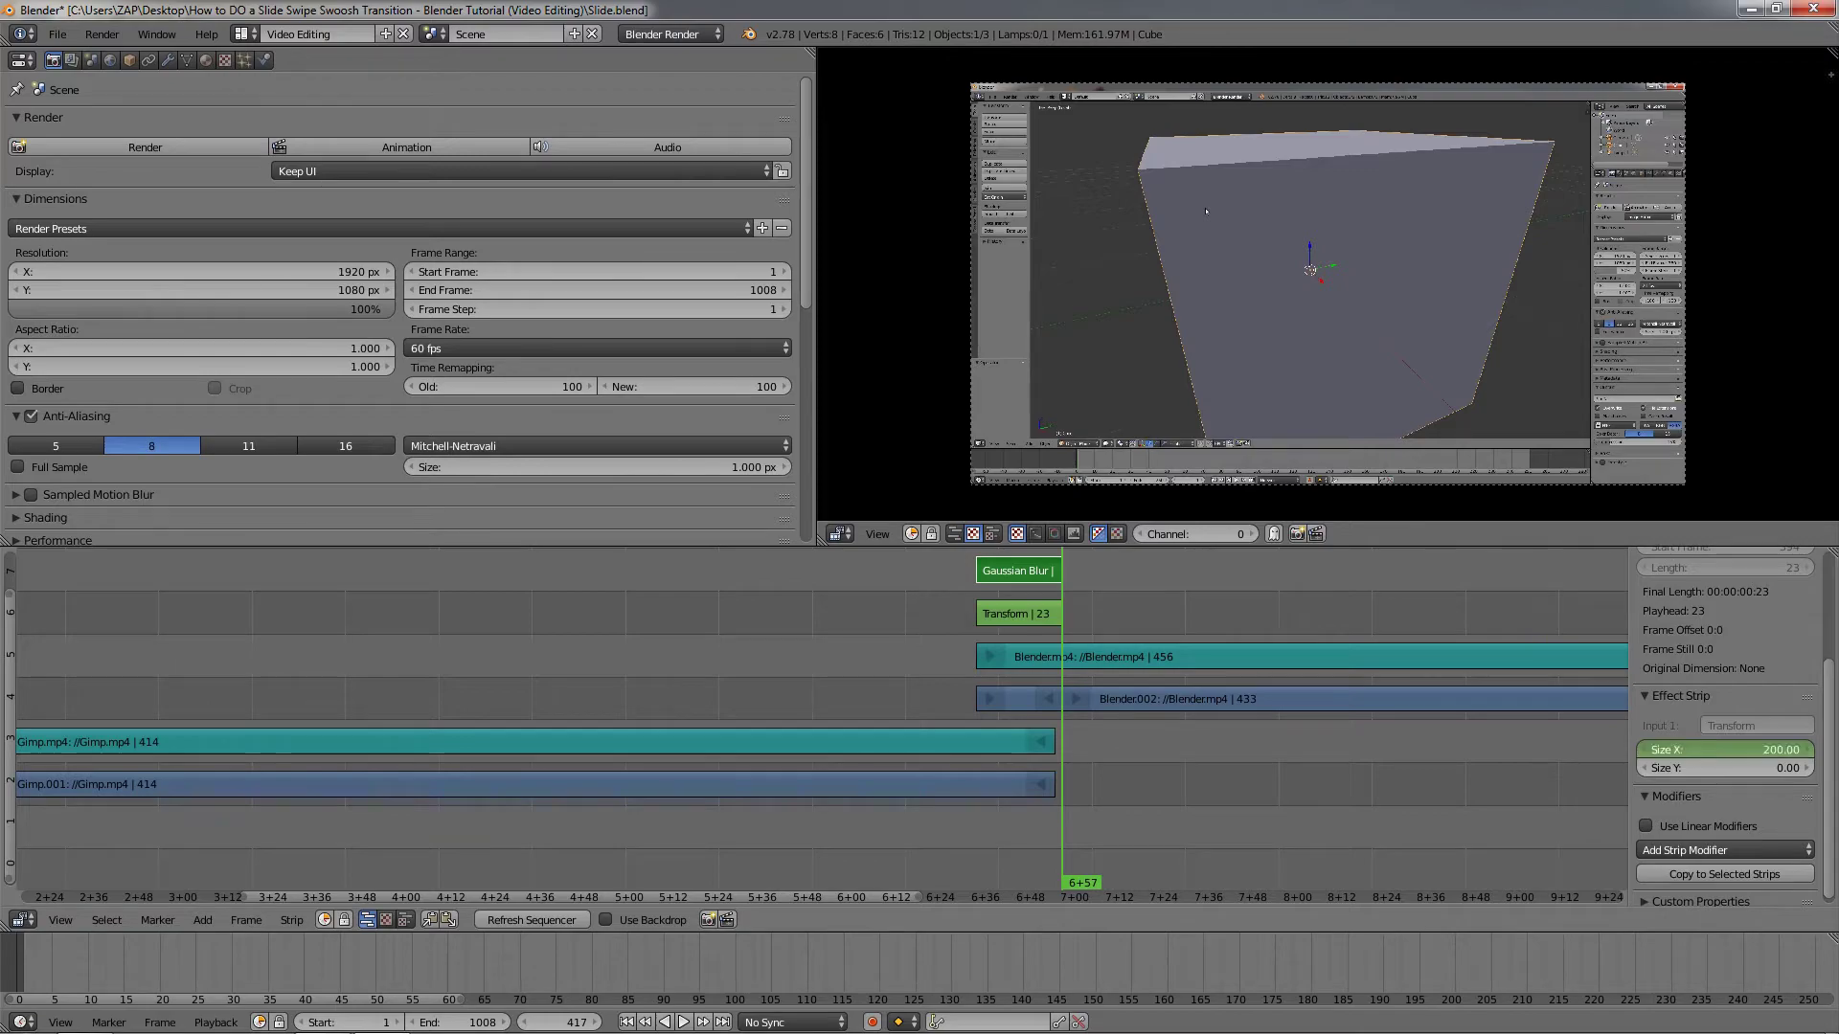
{"action": "type", "text": "0"}
{"action": "key", "text": "Return"}
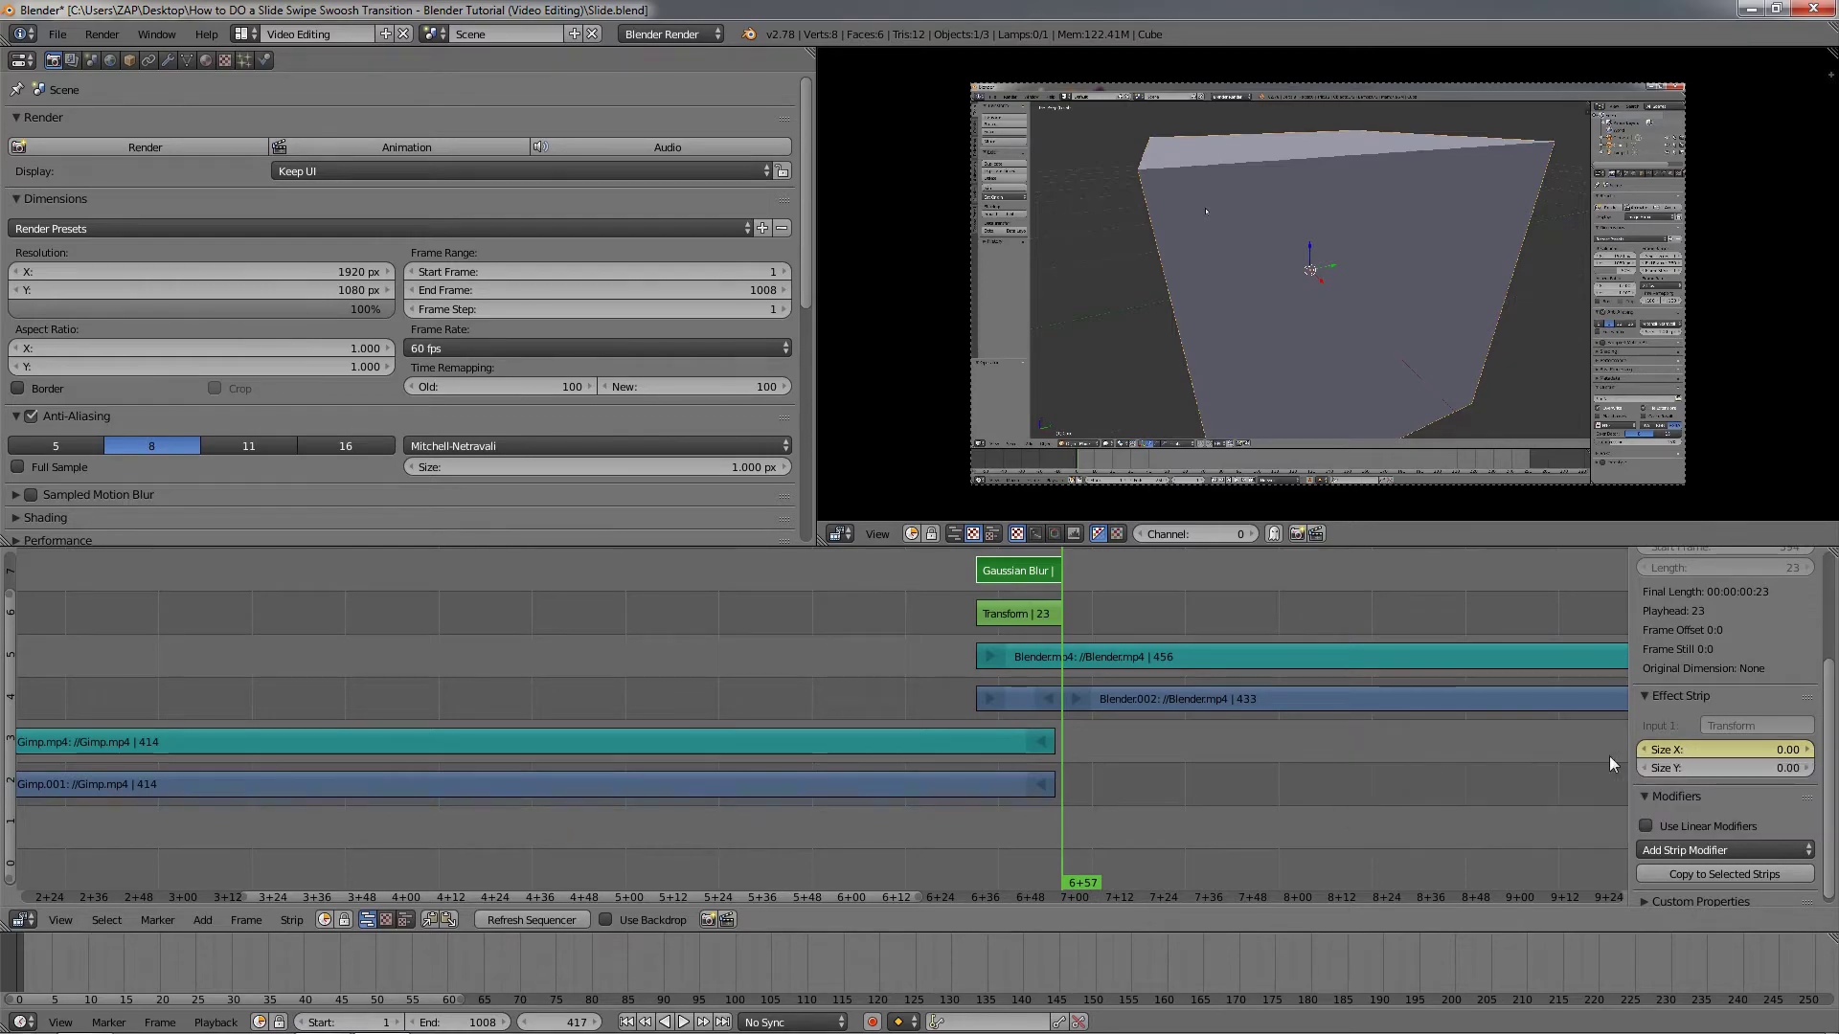
Play the blurred slide transition from frame 393, just before the Blender strips start, and view the whole sequence.
{"action": "left_click", "coordinate": [974, 726]}
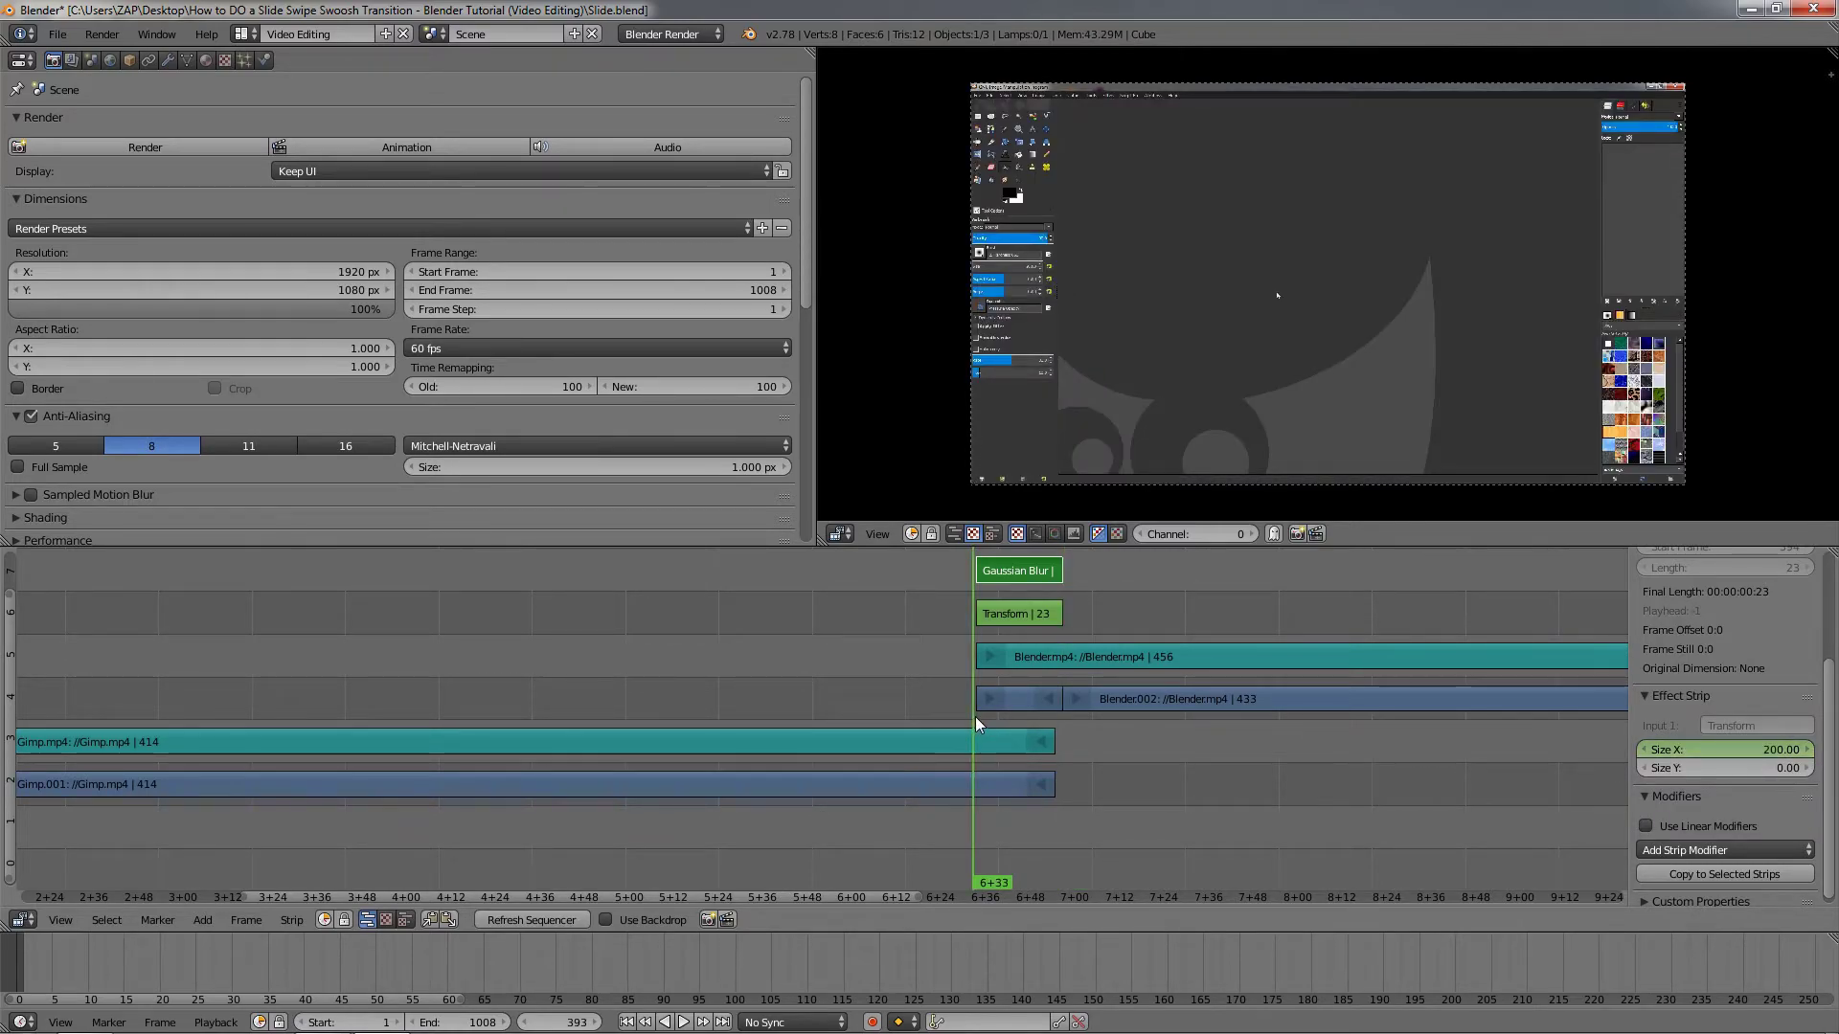
{"action": "key", "text": "alt+a"}
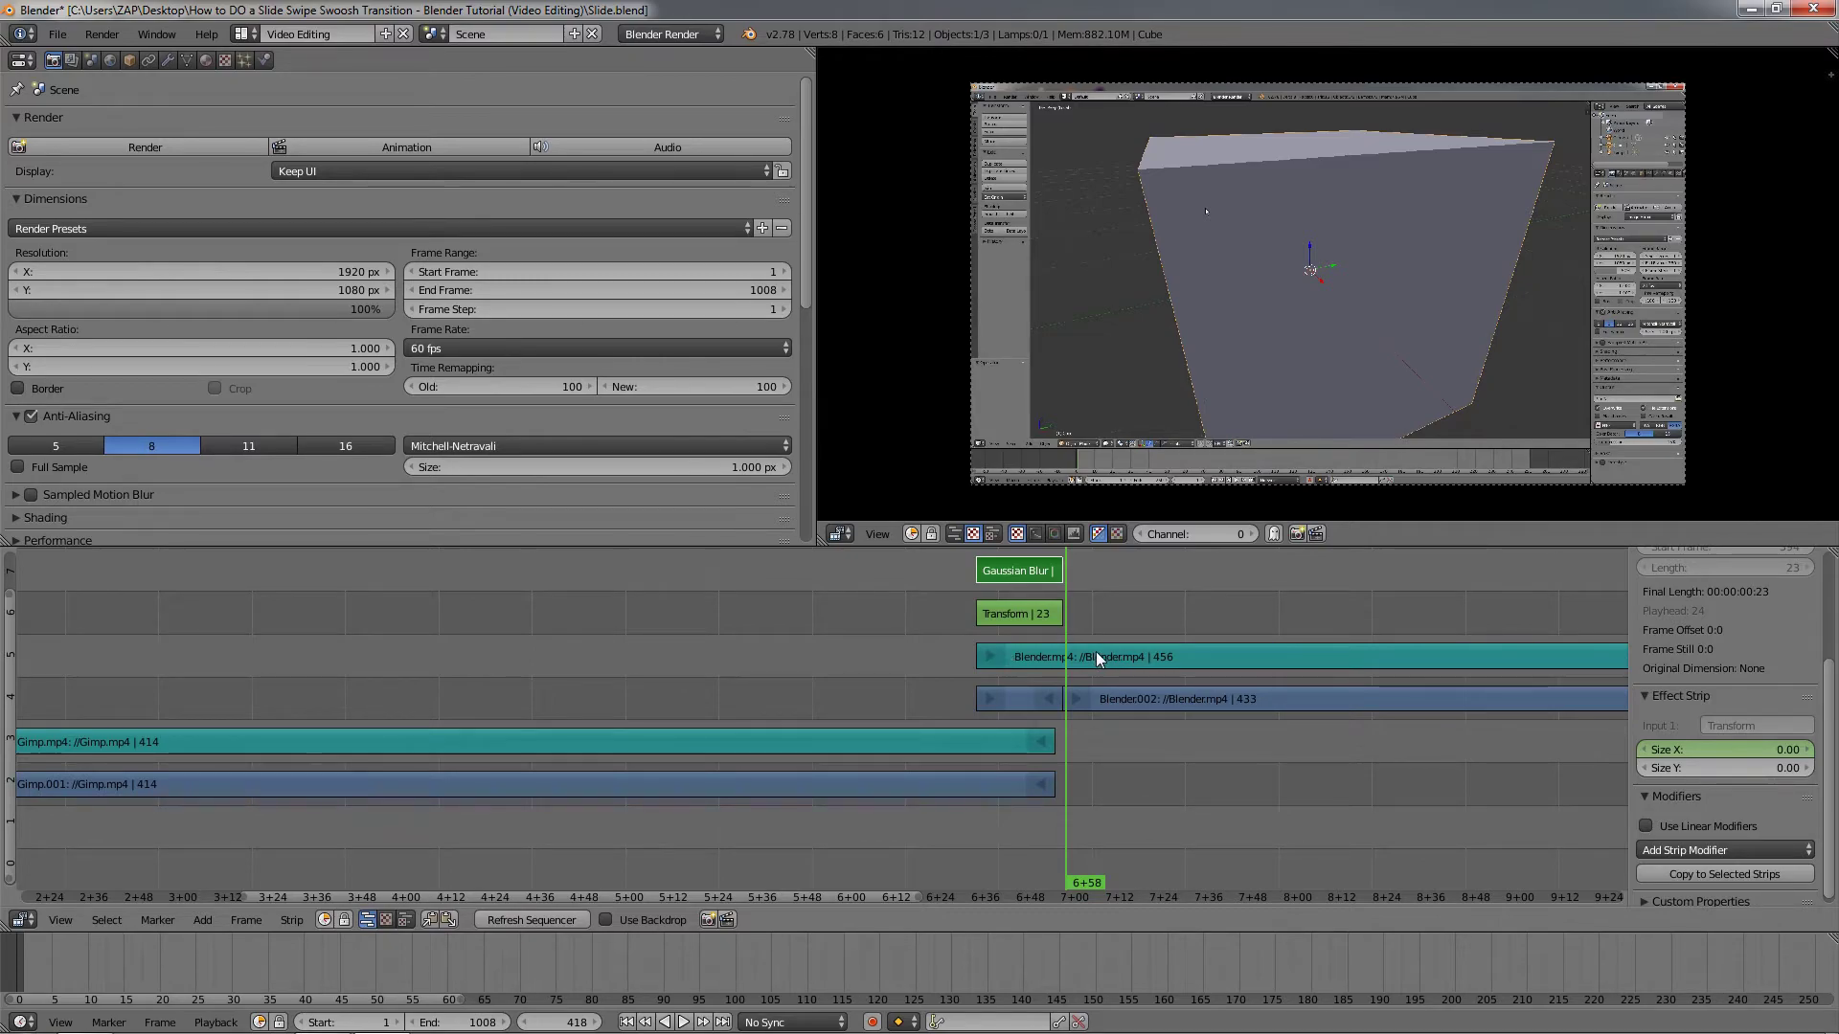
{"action": "scroll", "coordinate": [1113, 633], "scroll_direction": "down", "scroll_amount": 2}
{"action": "scroll", "coordinate": [1112, 630], "scroll_direction": "down", "scroll_amount": 2}
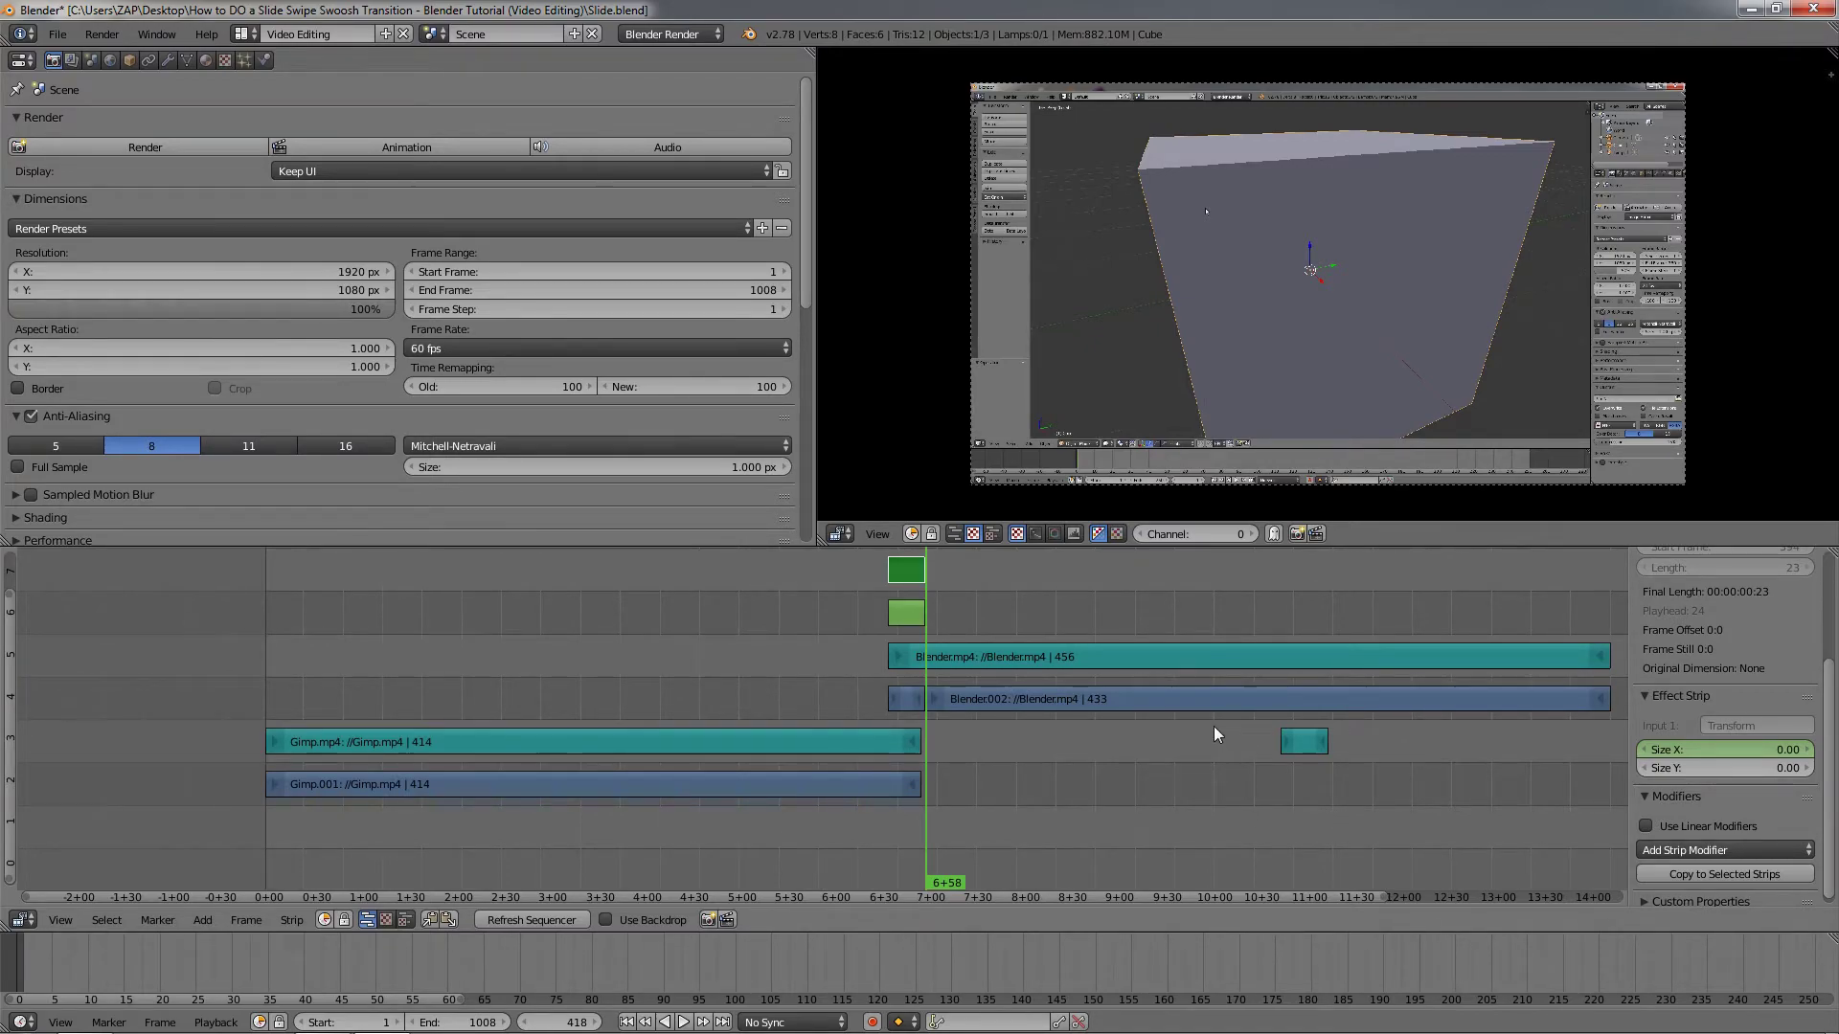
Examine the Punch_Swoosh_Series.mp3 sound strip on channel 3 and its place relative to the transition strips.
{"action": "left_click", "coordinate": [205, 921]}
{"action": "scroll", "coordinate": [1142, 772], "scroll_direction": "down", "scroll_amount": 6, "text": "ctrl"}
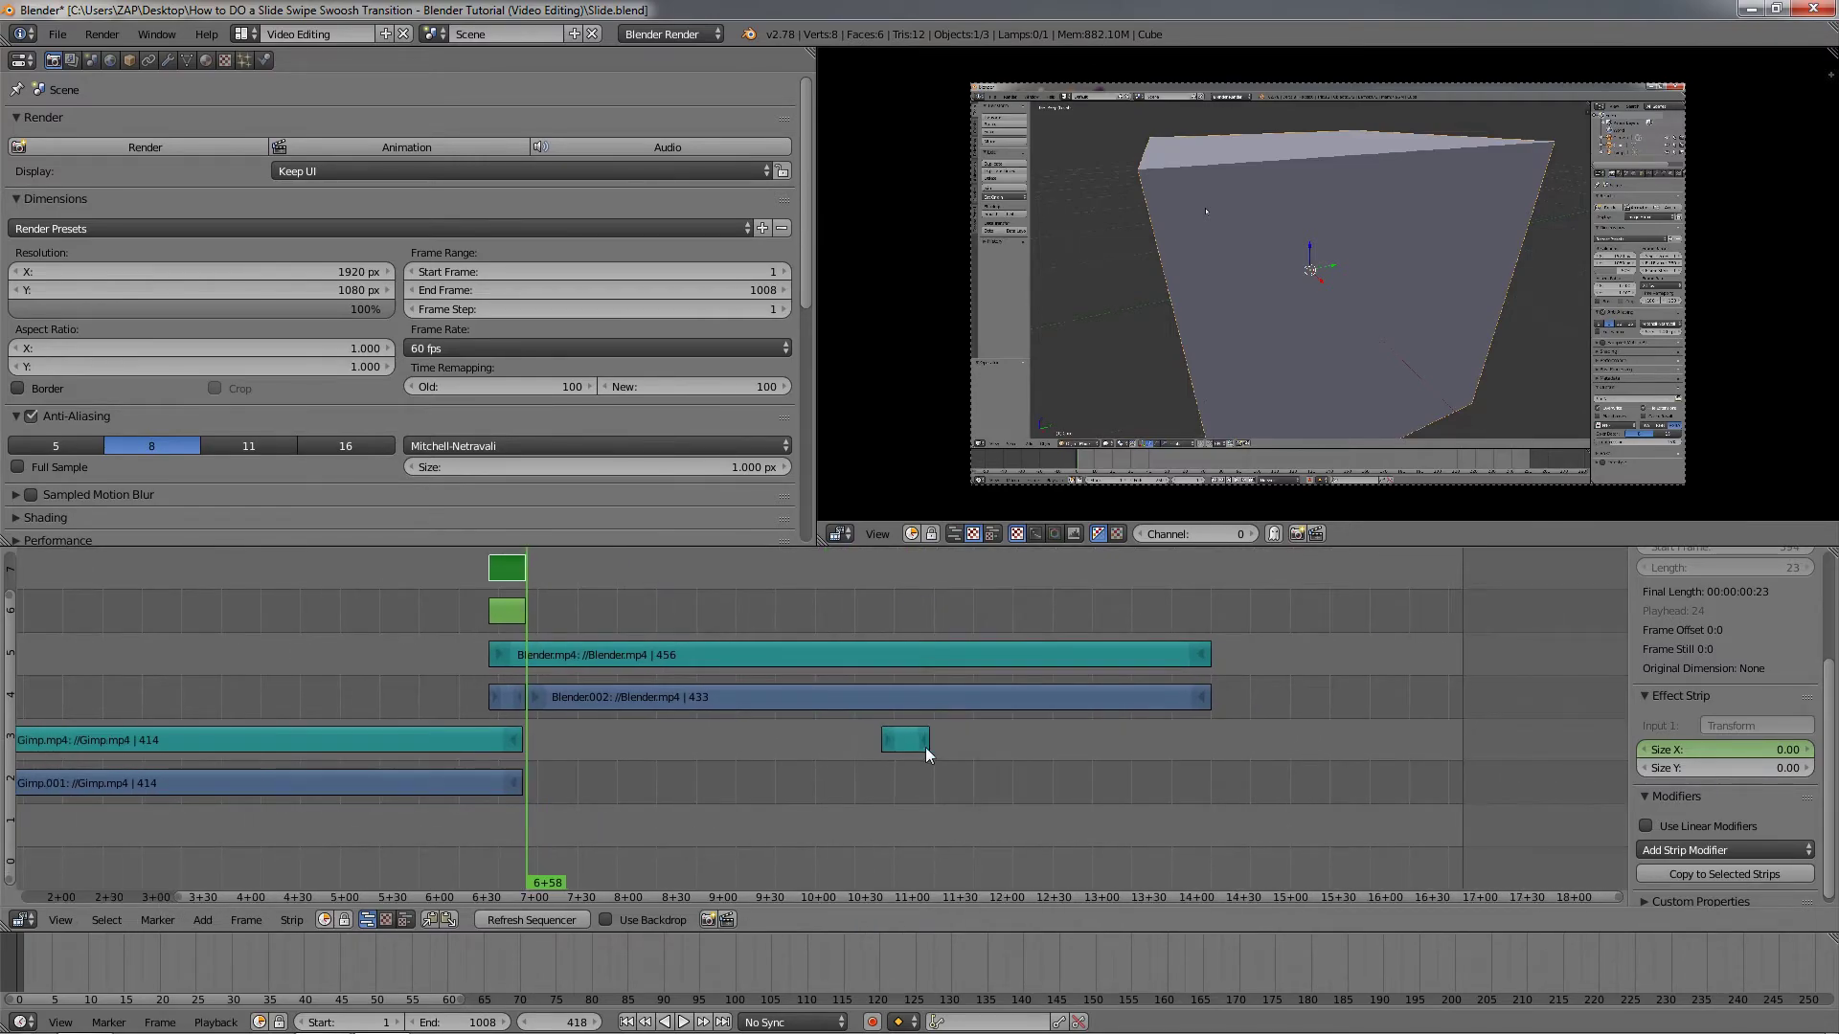
{"action": "scroll", "coordinate": [925, 747], "scroll_direction": "up", "scroll_amount": 8}
{"action": "scroll", "coordinate": [1057, 749], "scroll_direction": "up", "scroll_amount": 5}
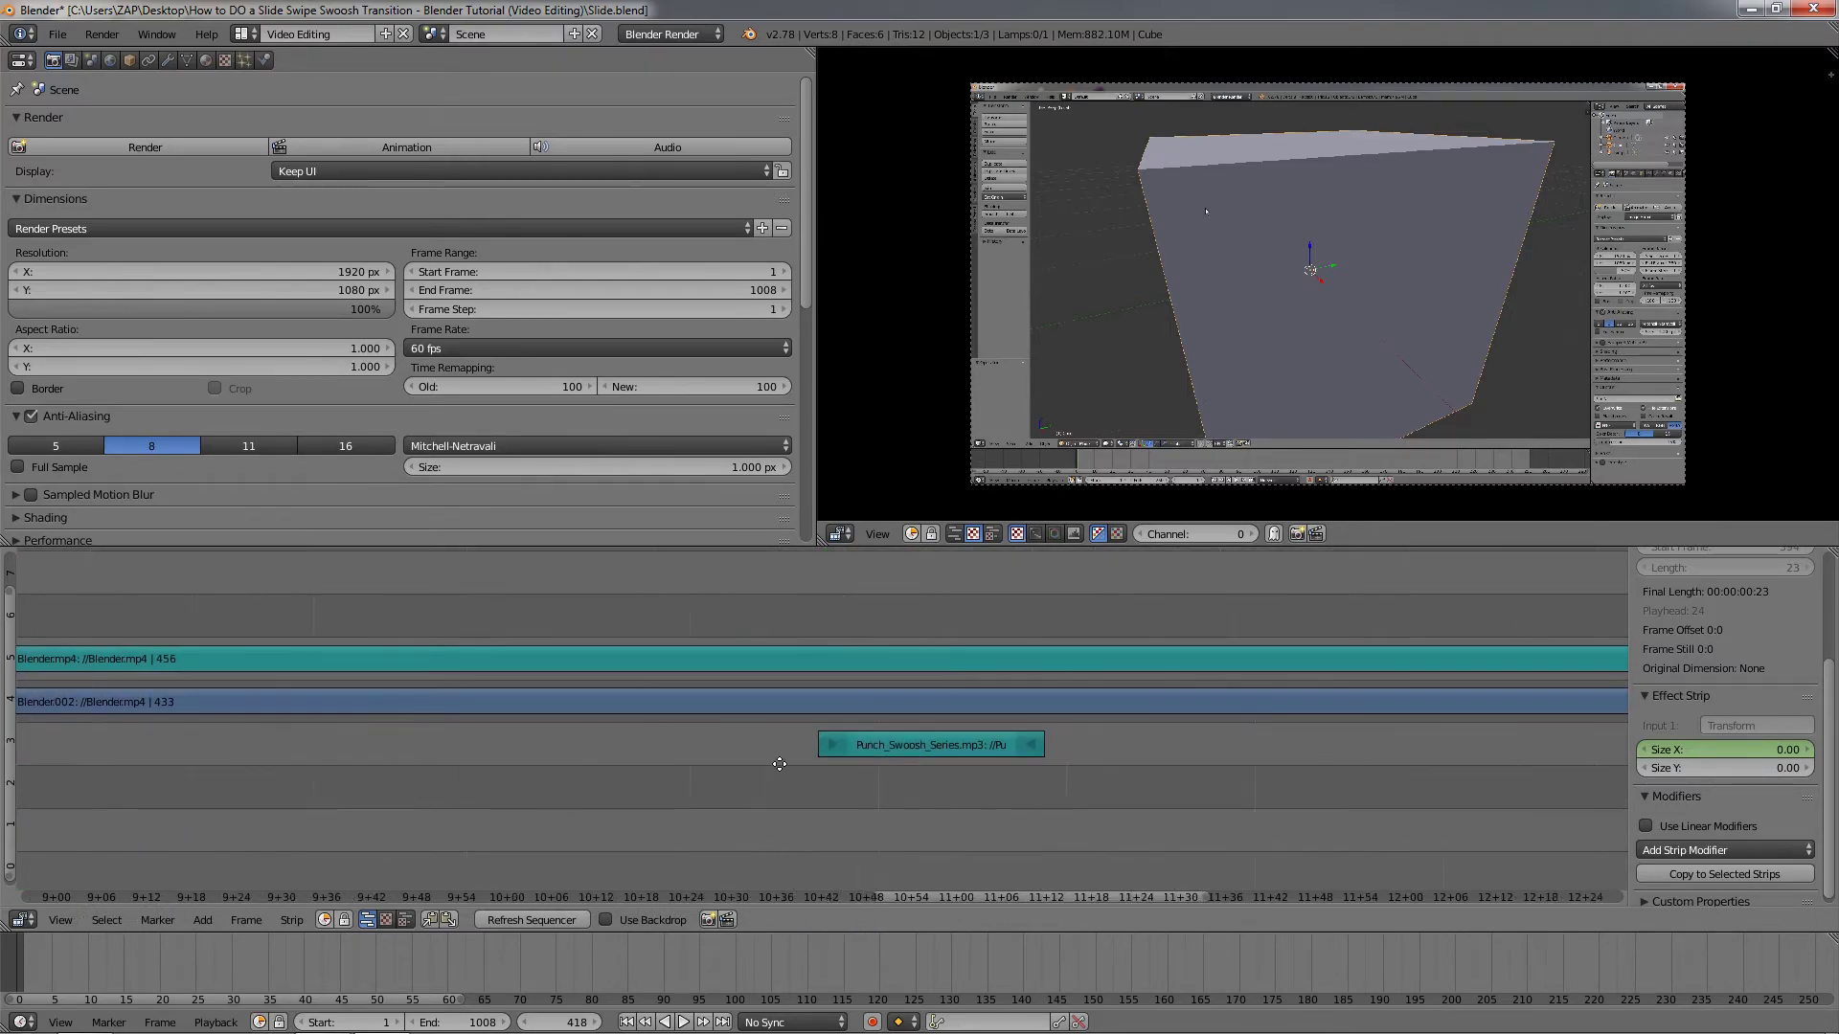
{"action": "scroll", "coordinate": [756, 768], "scroll_direction": "up", "scroll_amount": 2}
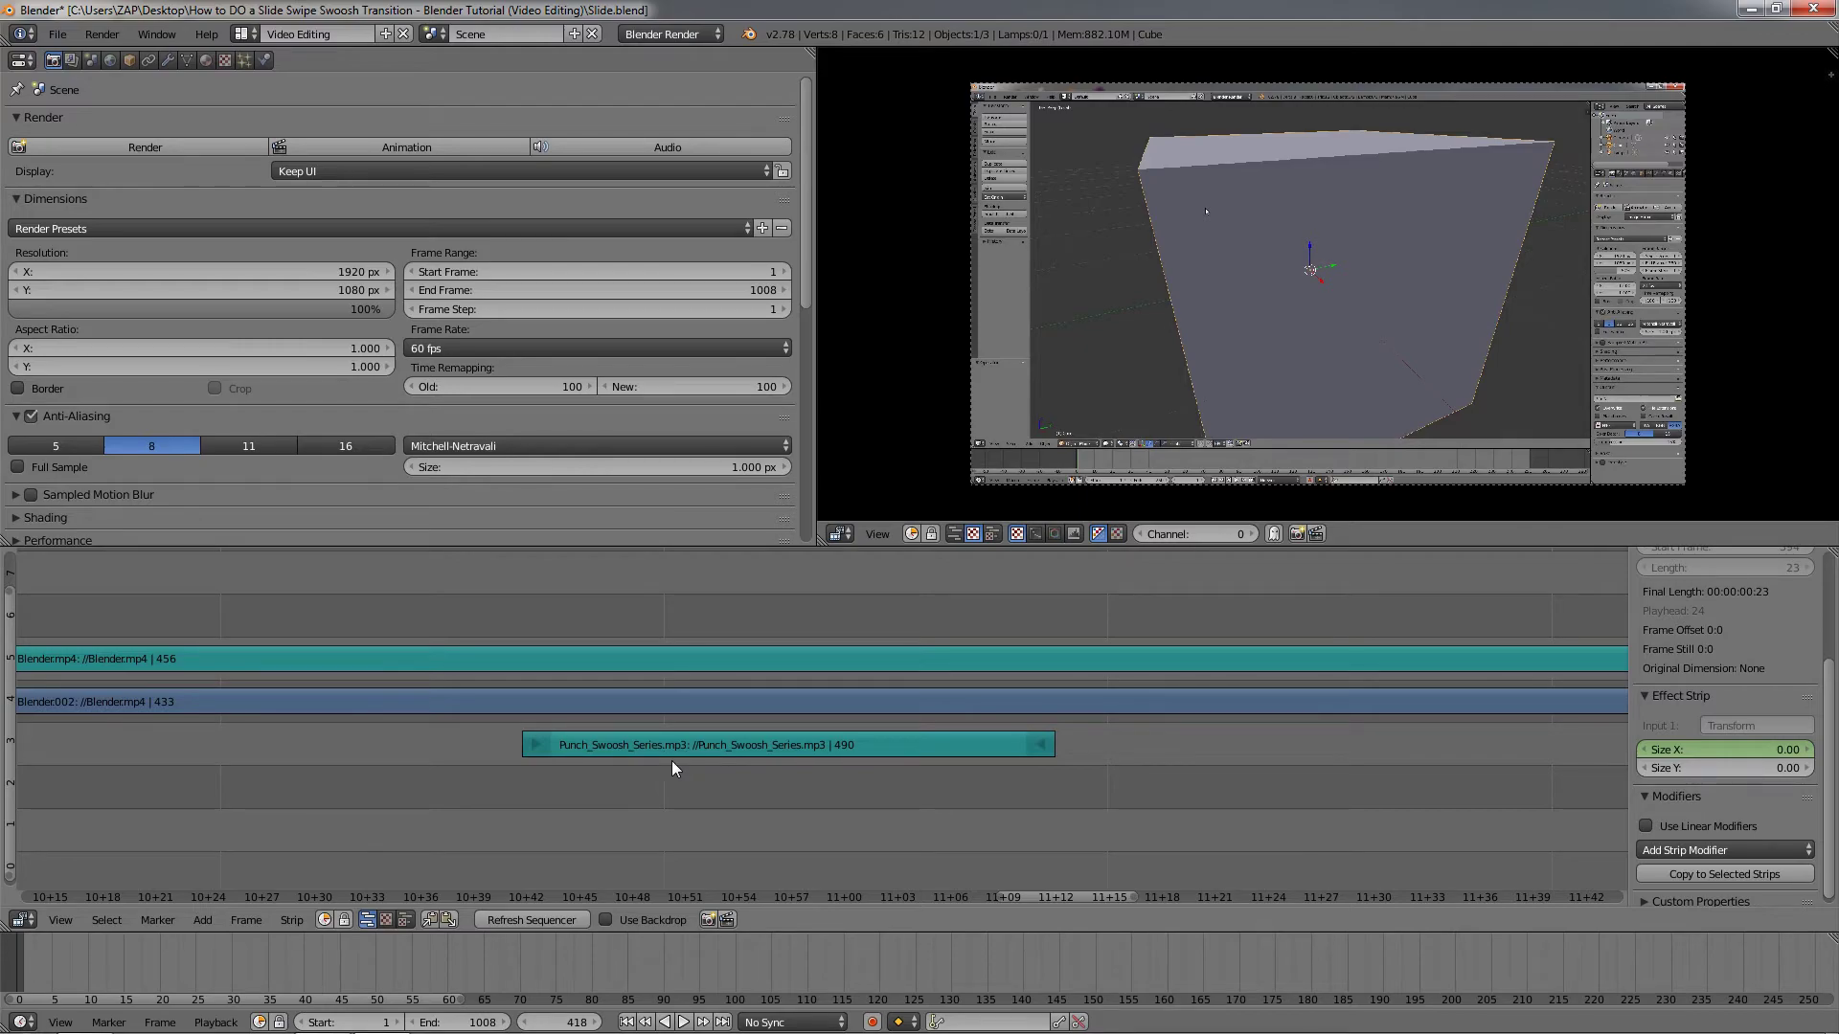
{"action": "scroll", "coordinate": [590, 755], "scroll_direction": "up", "scroll_amount": 1}
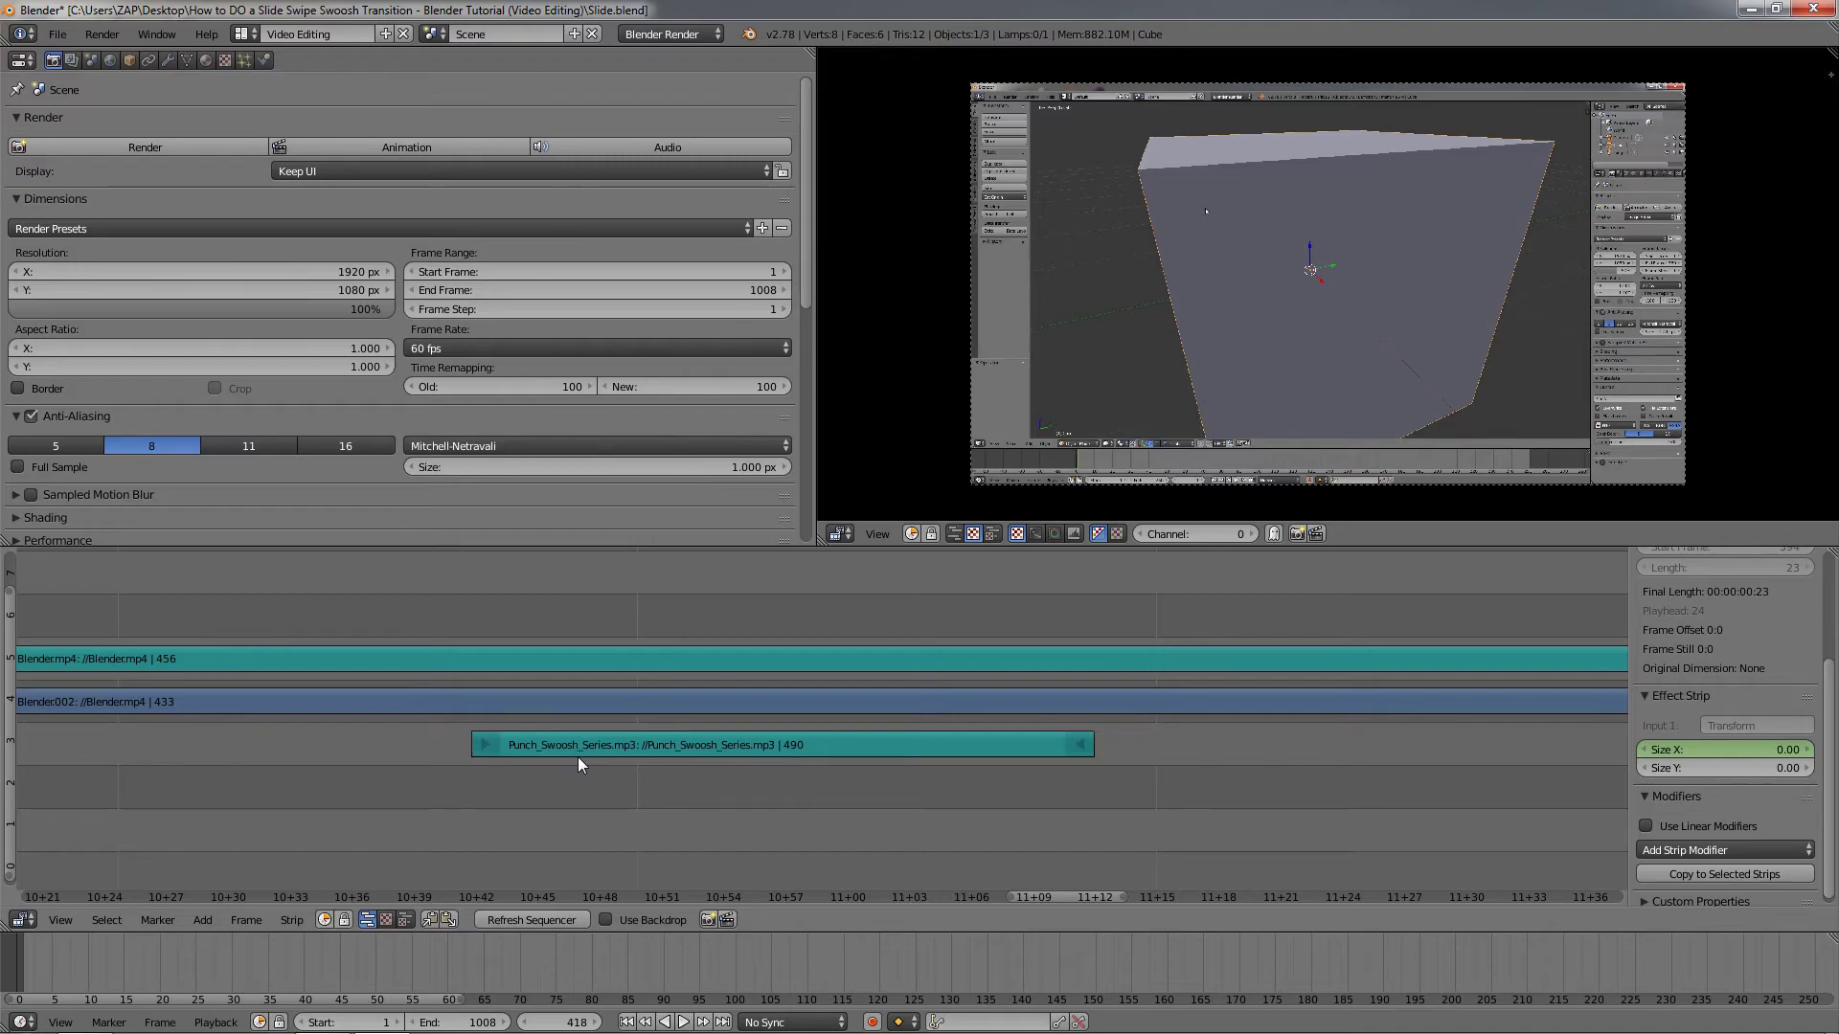
{"action": "scroll", "coordinate": [599, 758], "scroll_direction": "down", "scroll_amount": 4}
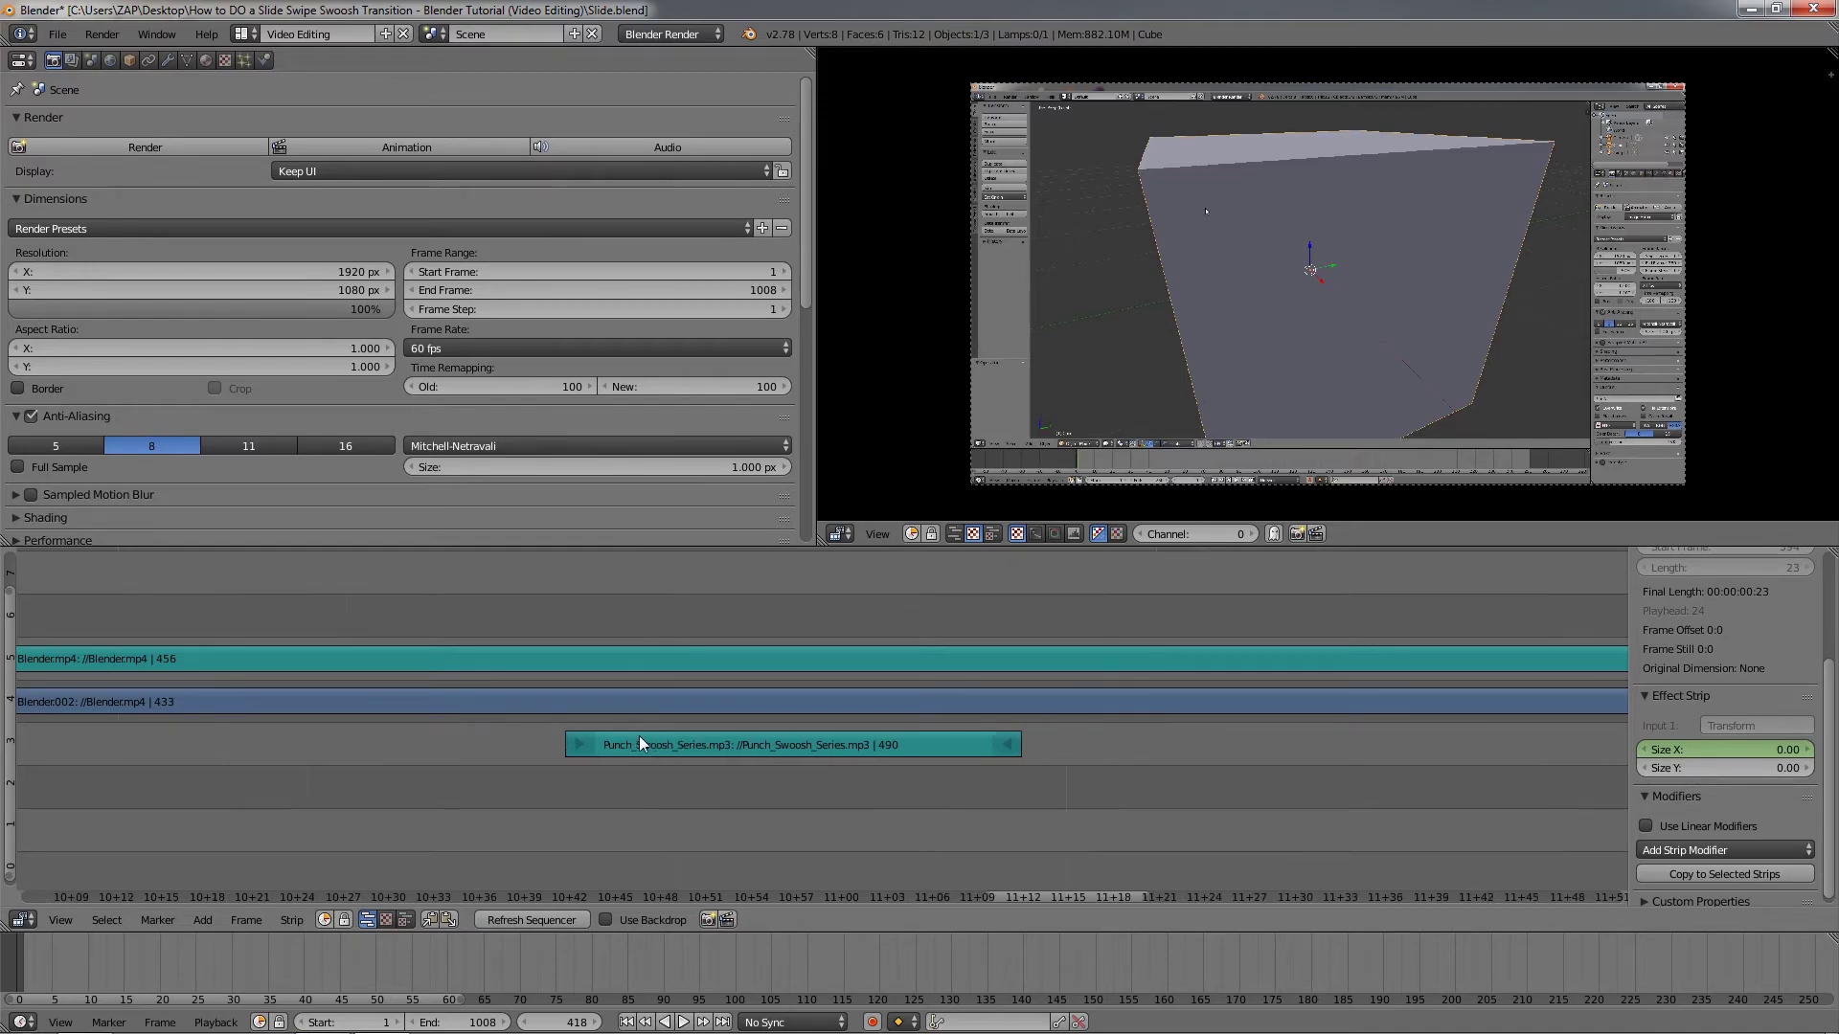
{"action": "scroll", "coordinate": [697, 747], "scroll_direction": "down", "scroll_amount": 5}
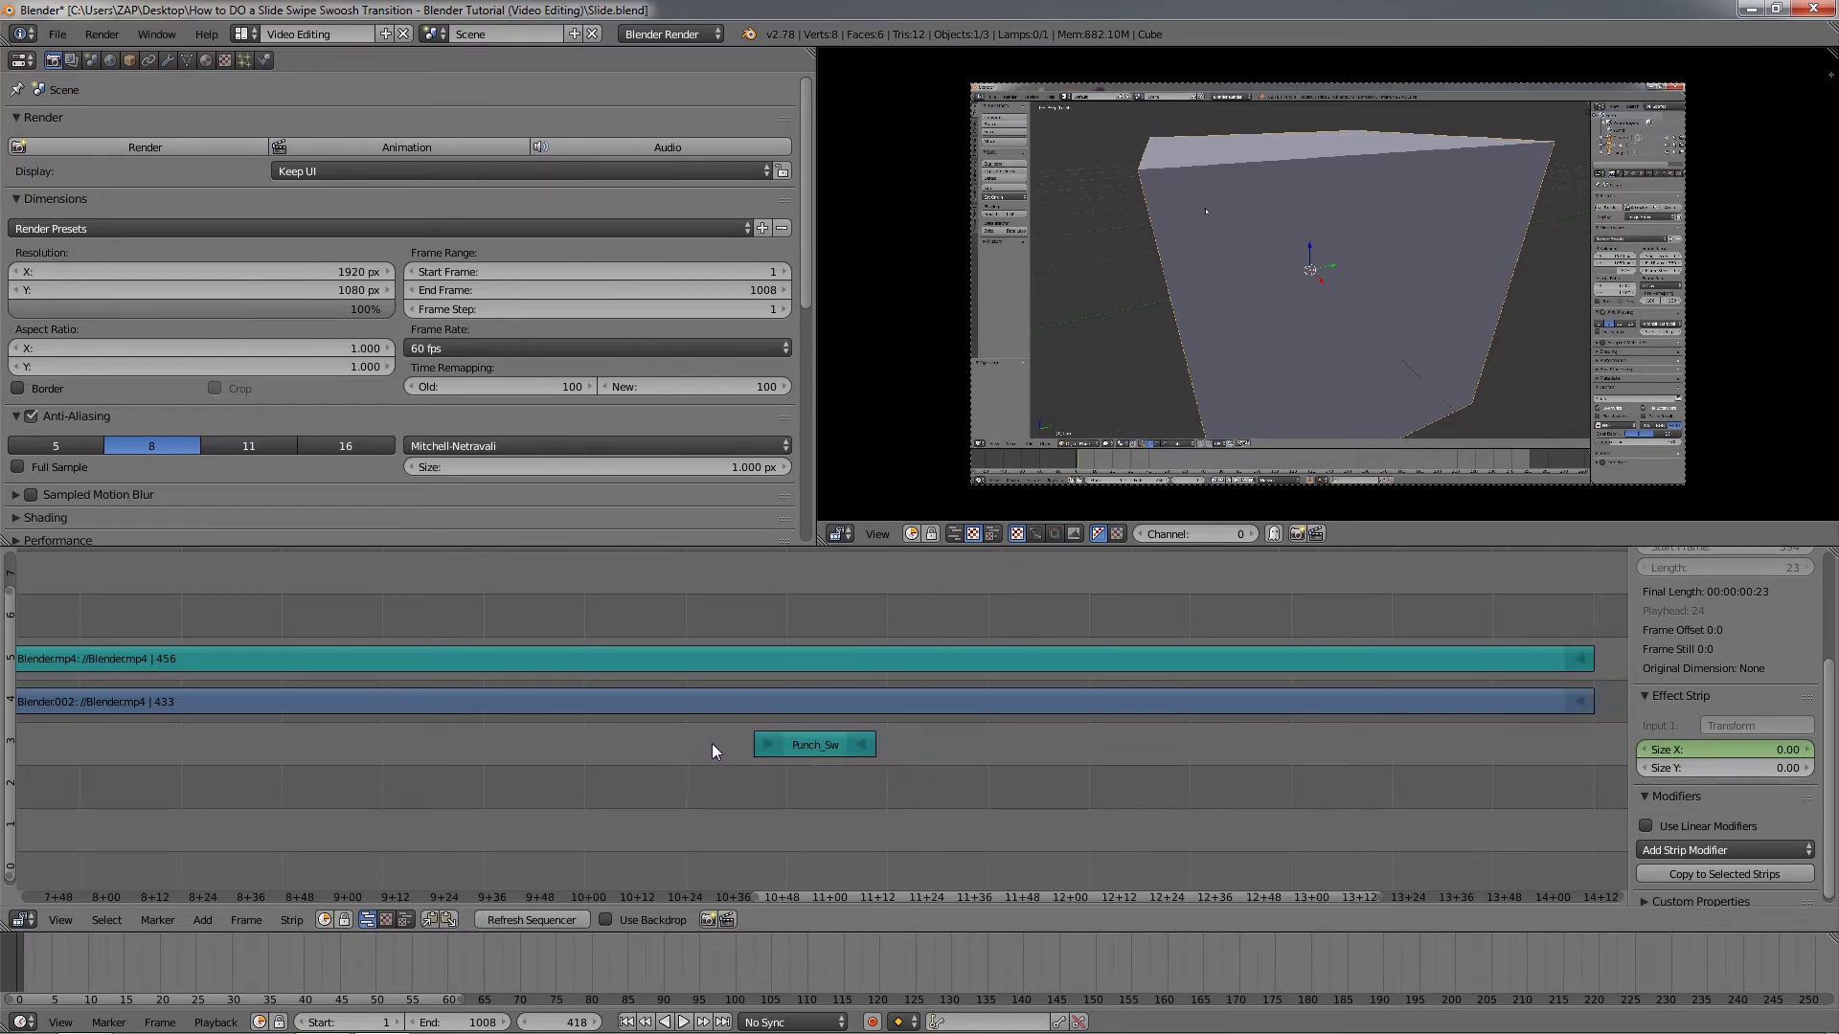
{"action": "scroll", "coordinate": [807, 750], "scroll_direction": "down", "scroll_amount": 3}
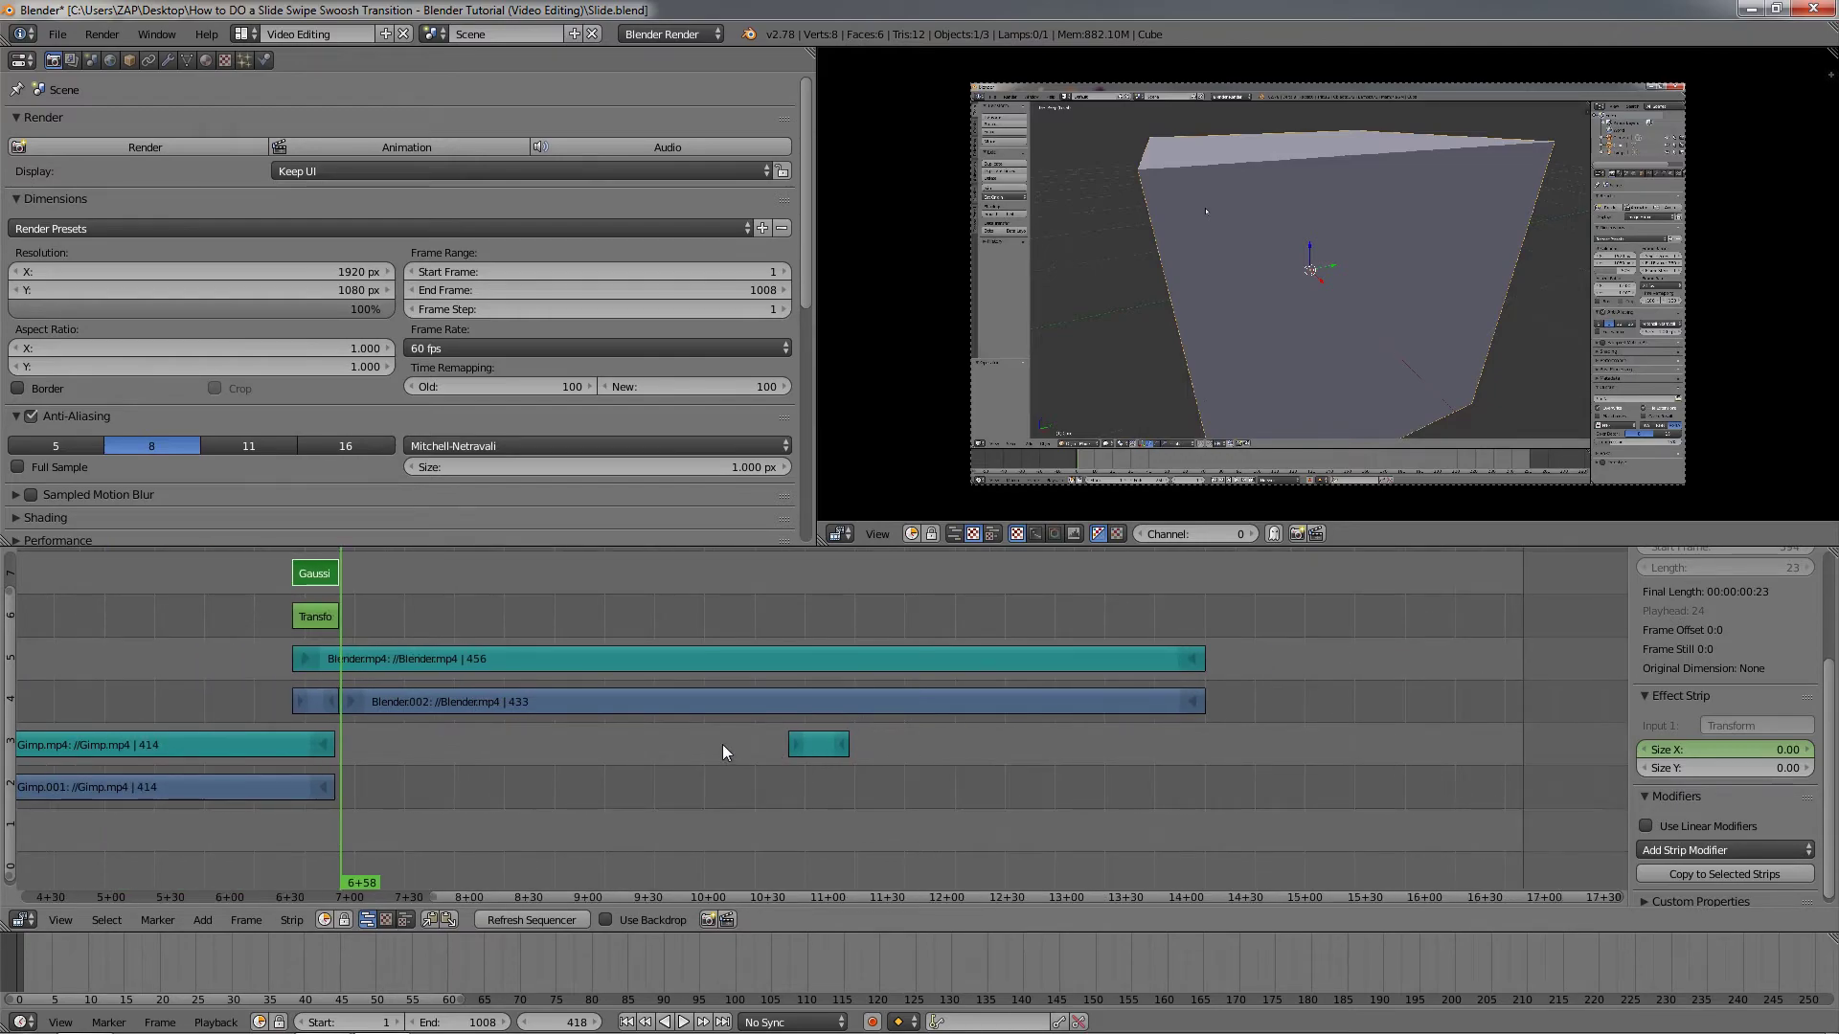
Move the Punch_Swoosh_Series.mp3 strip to channel 8, above the Gaussian Blur strip, so that it starts at frame 394.
{"action": "middle_click_drag", "start_coordinate": [722, 745], "coordinate": [991, 744]}
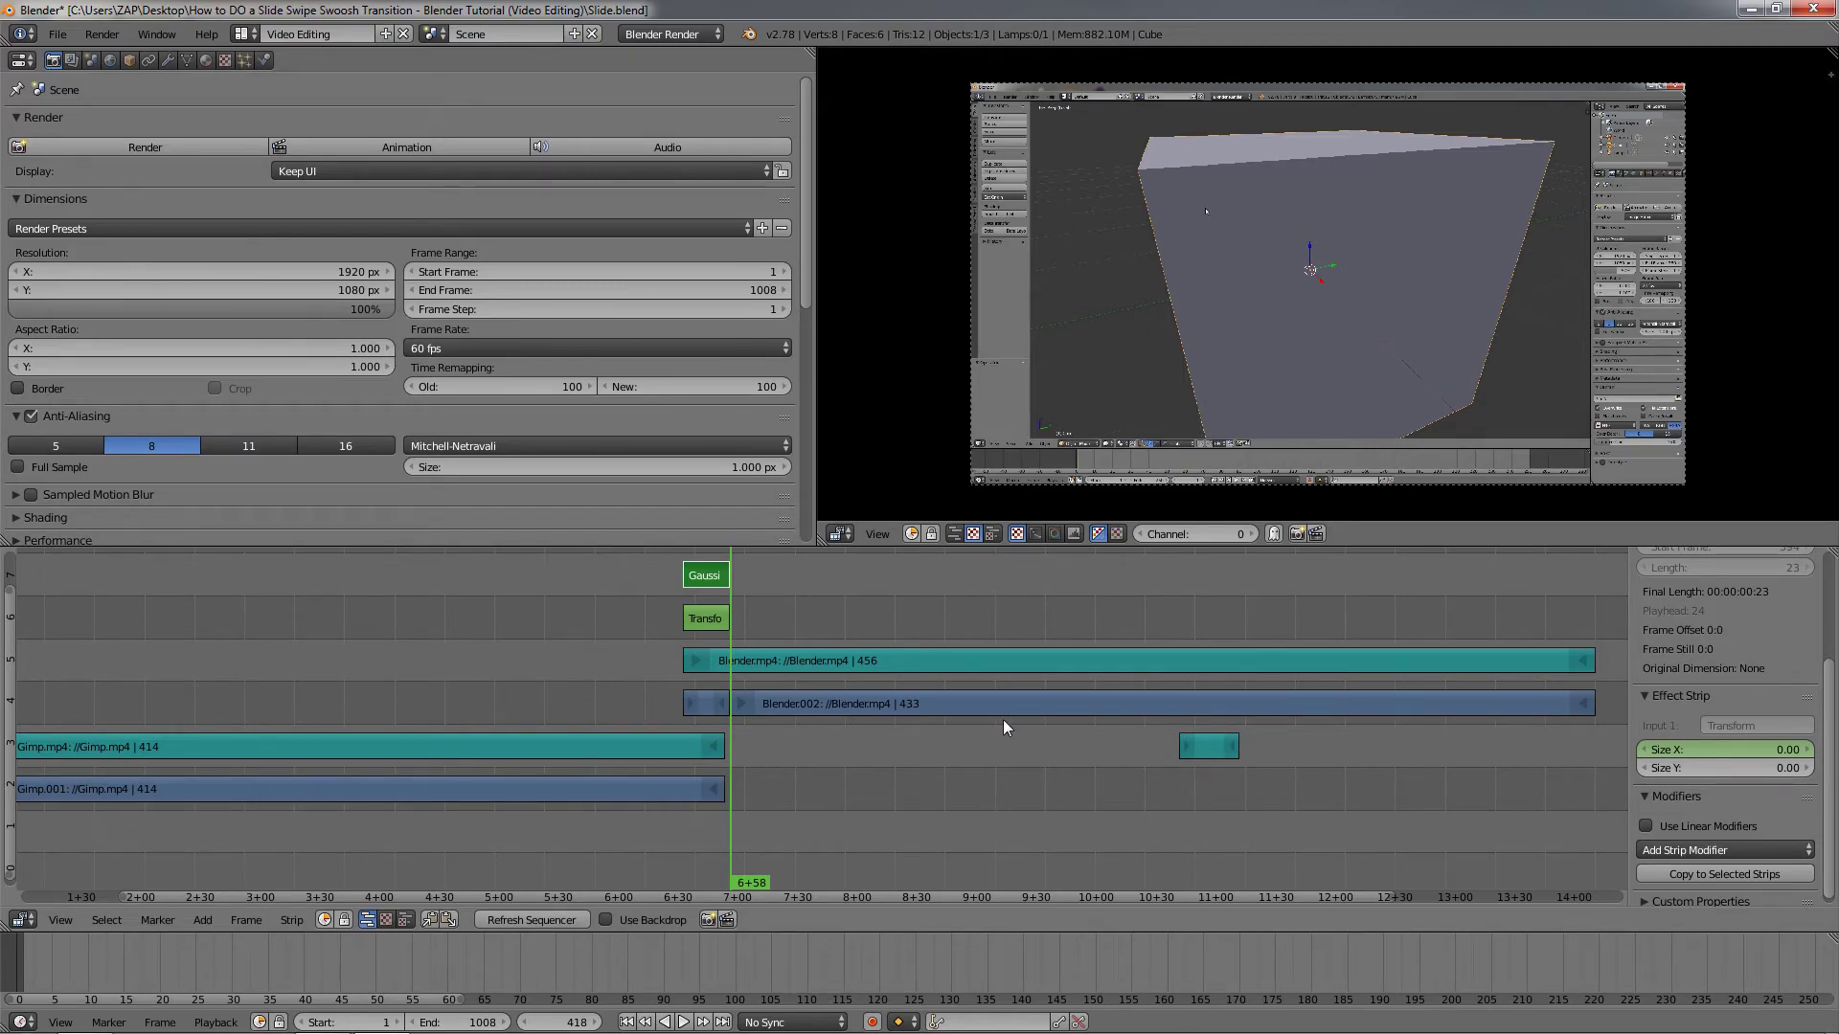
{"action": "middle_click_drag", "start_coordinate": [1004, 725], "coordinate": [1059, 766]}
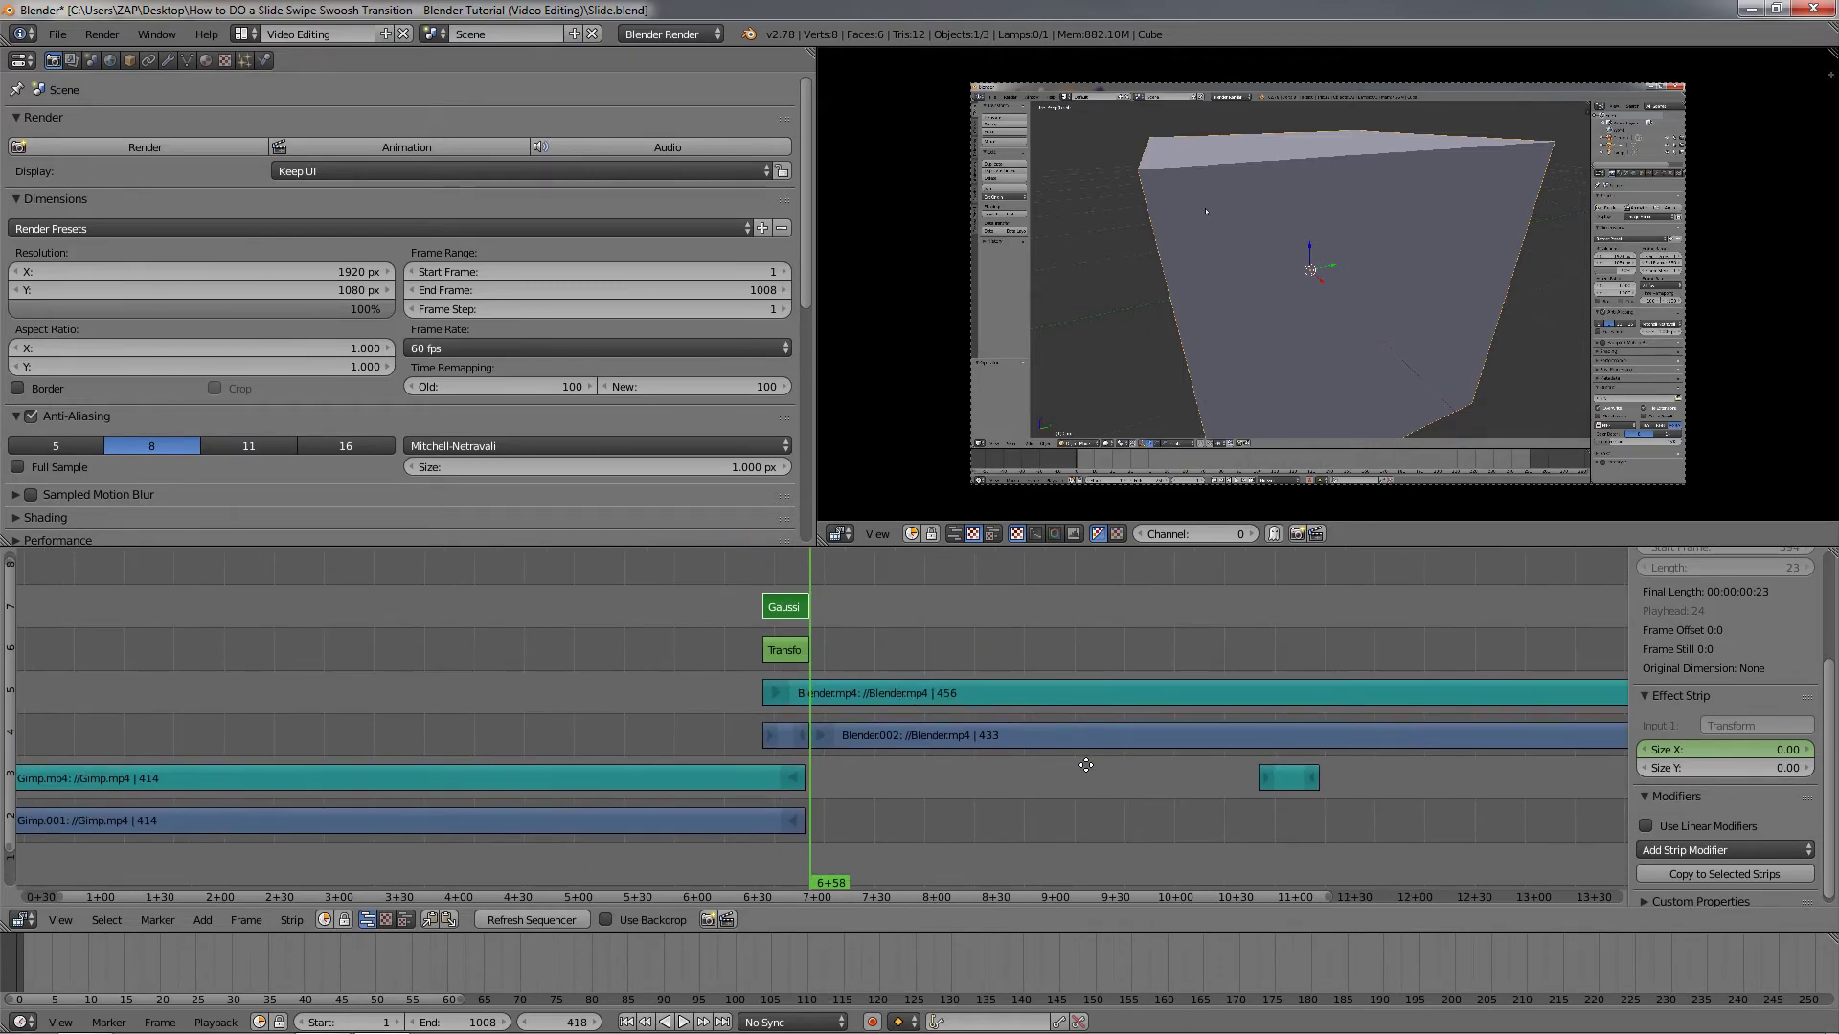
{"action": "right_click", "coordinate": [1287, 778]}
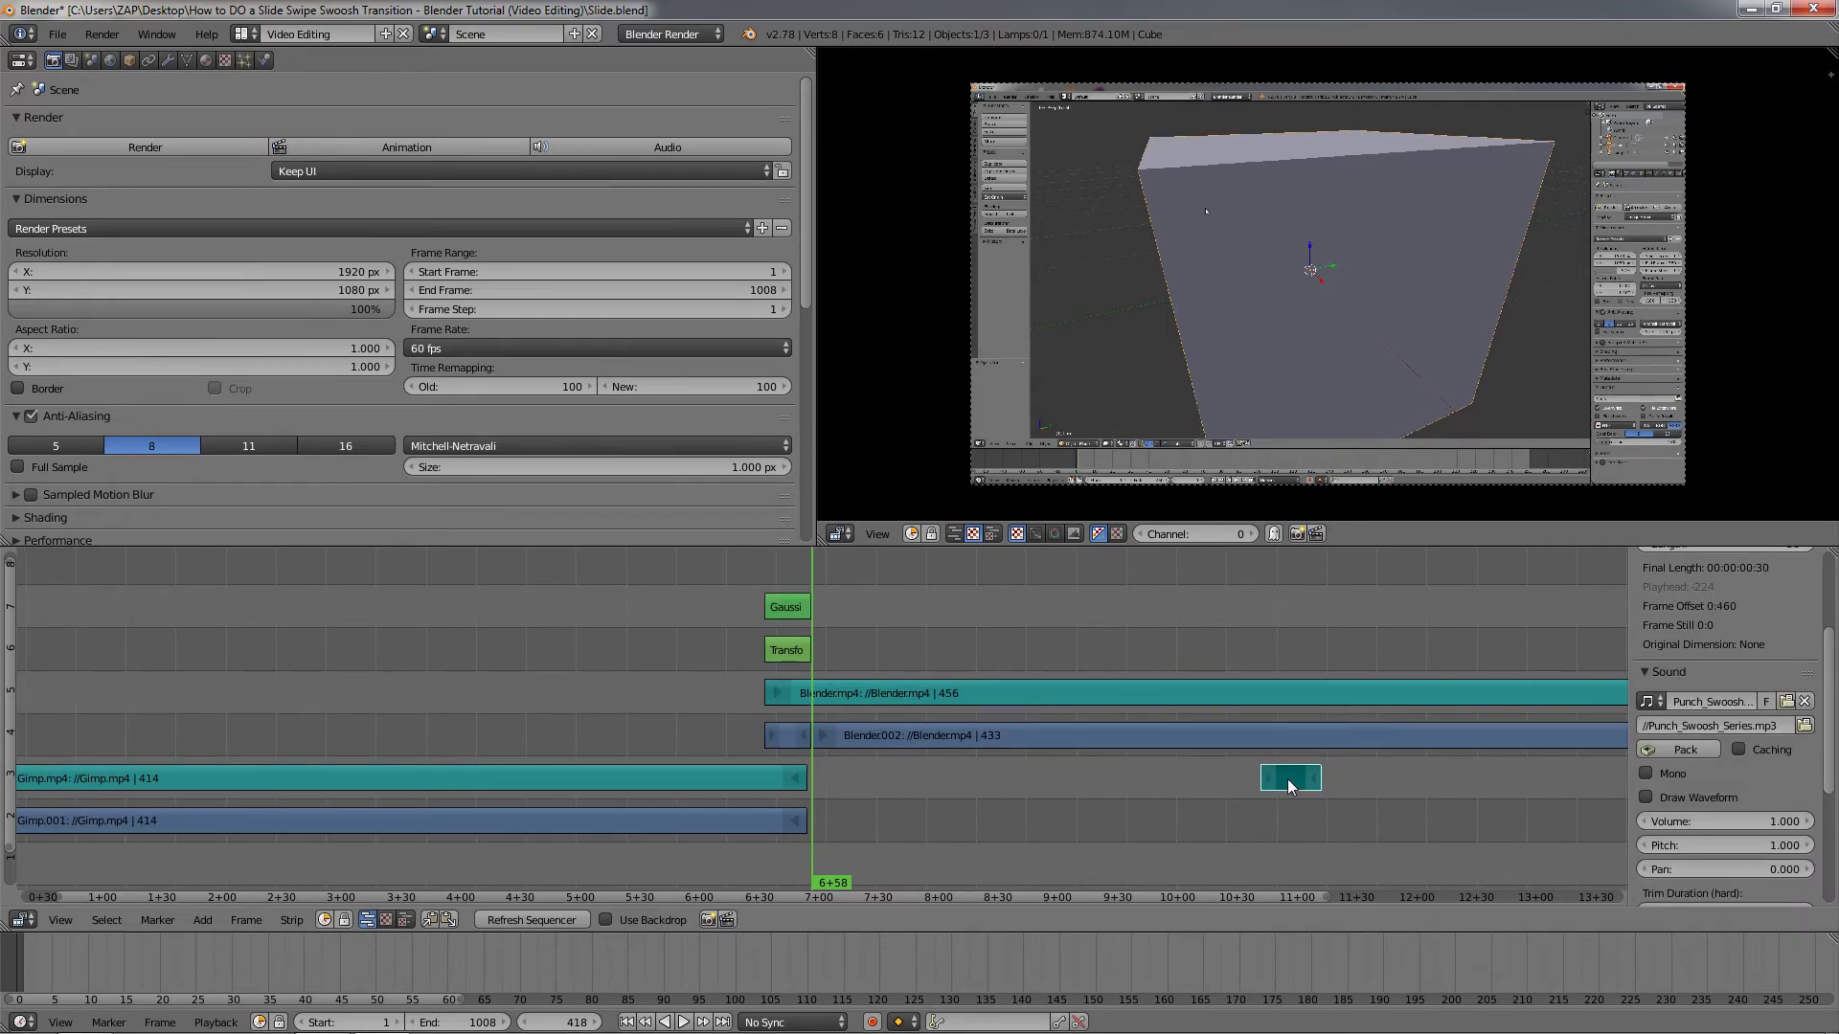
{"action": "key", "text": "g"}
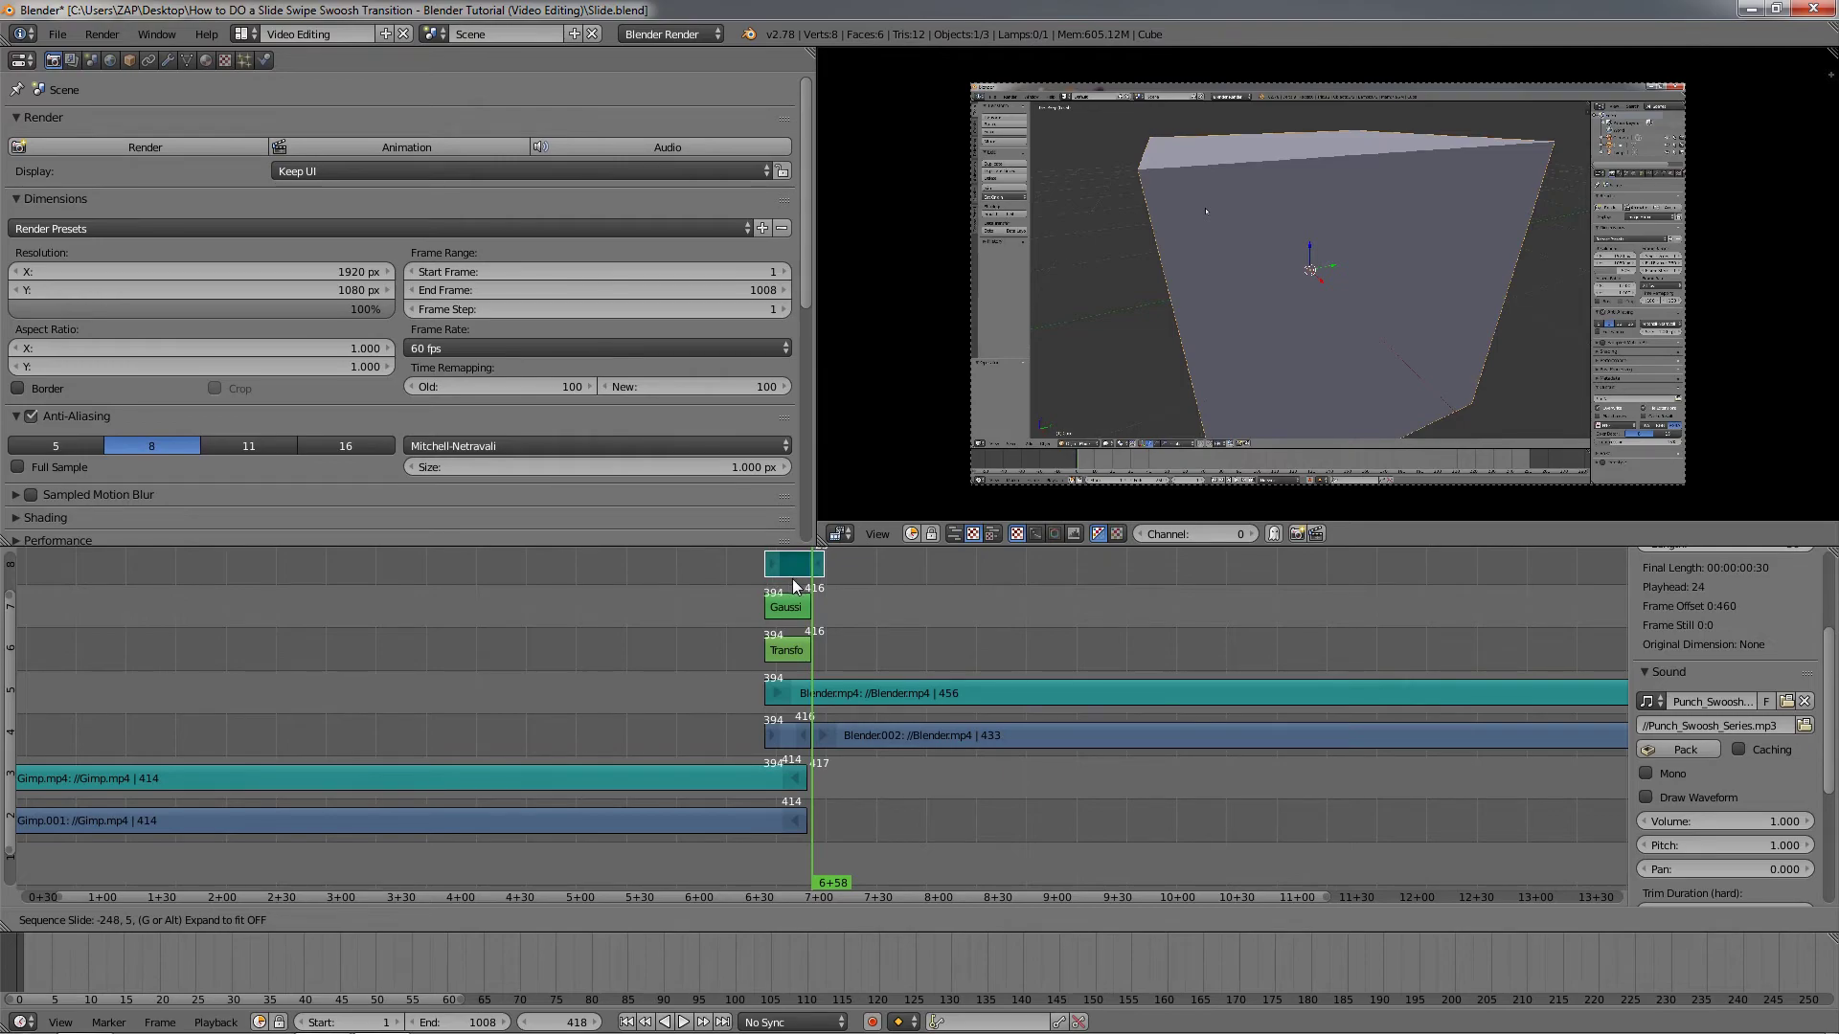
{"action": "left_click", "coordinate": [793, 585]}
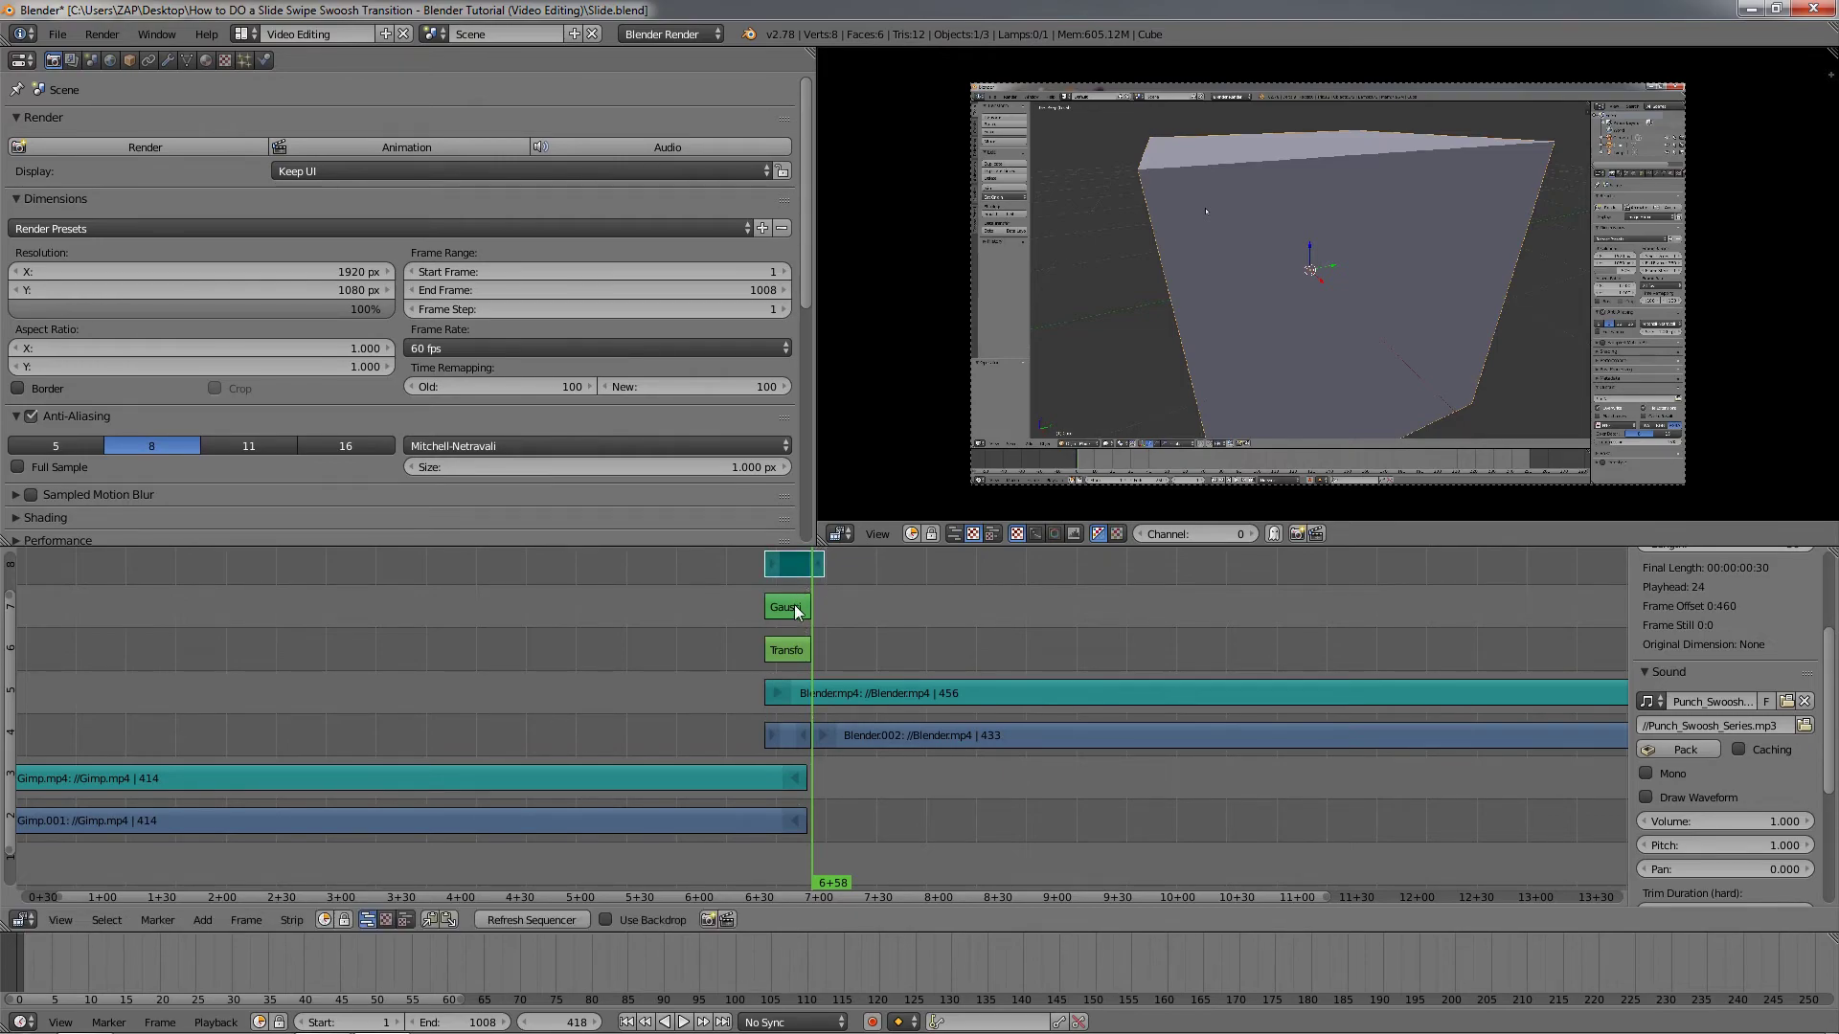
Scrub through the slide transition from frame 393 to frame 415 to check it with the swoosh sound in place.
{"action": "left_click", "coordinate": [755, 669]}
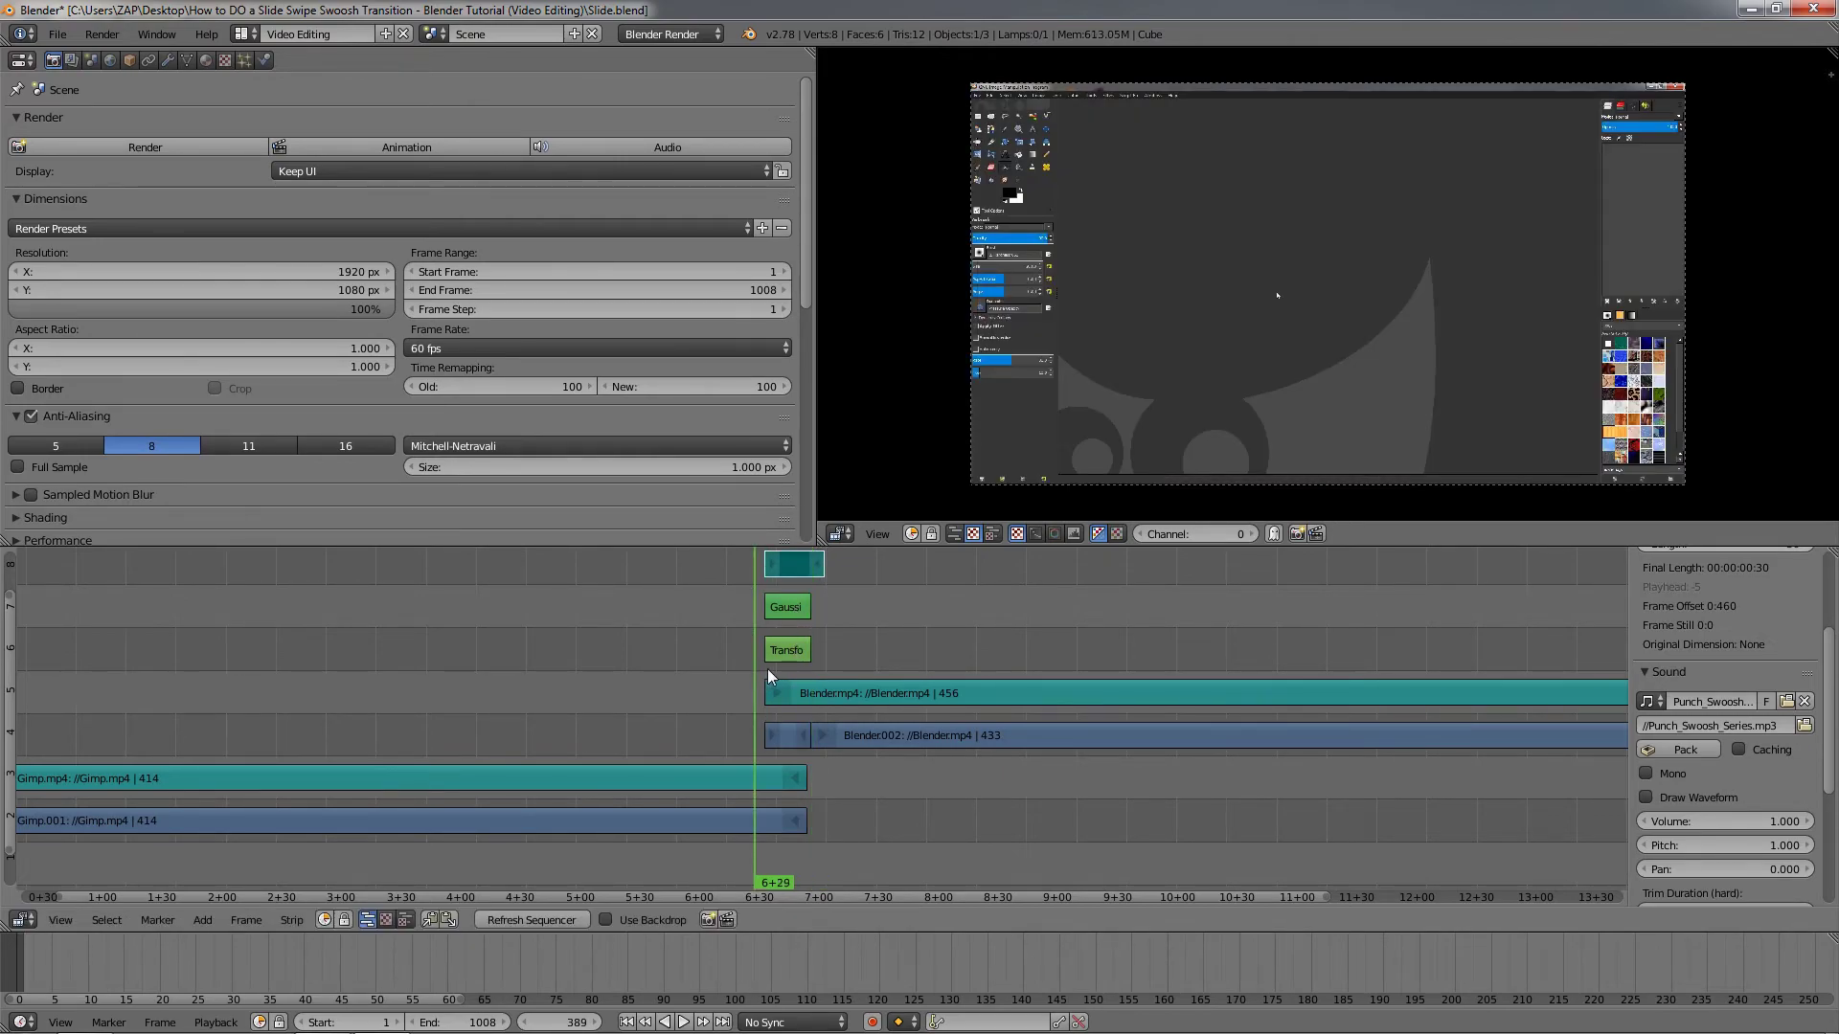
{"action": "left_click", "coordinate": [762, 756]}
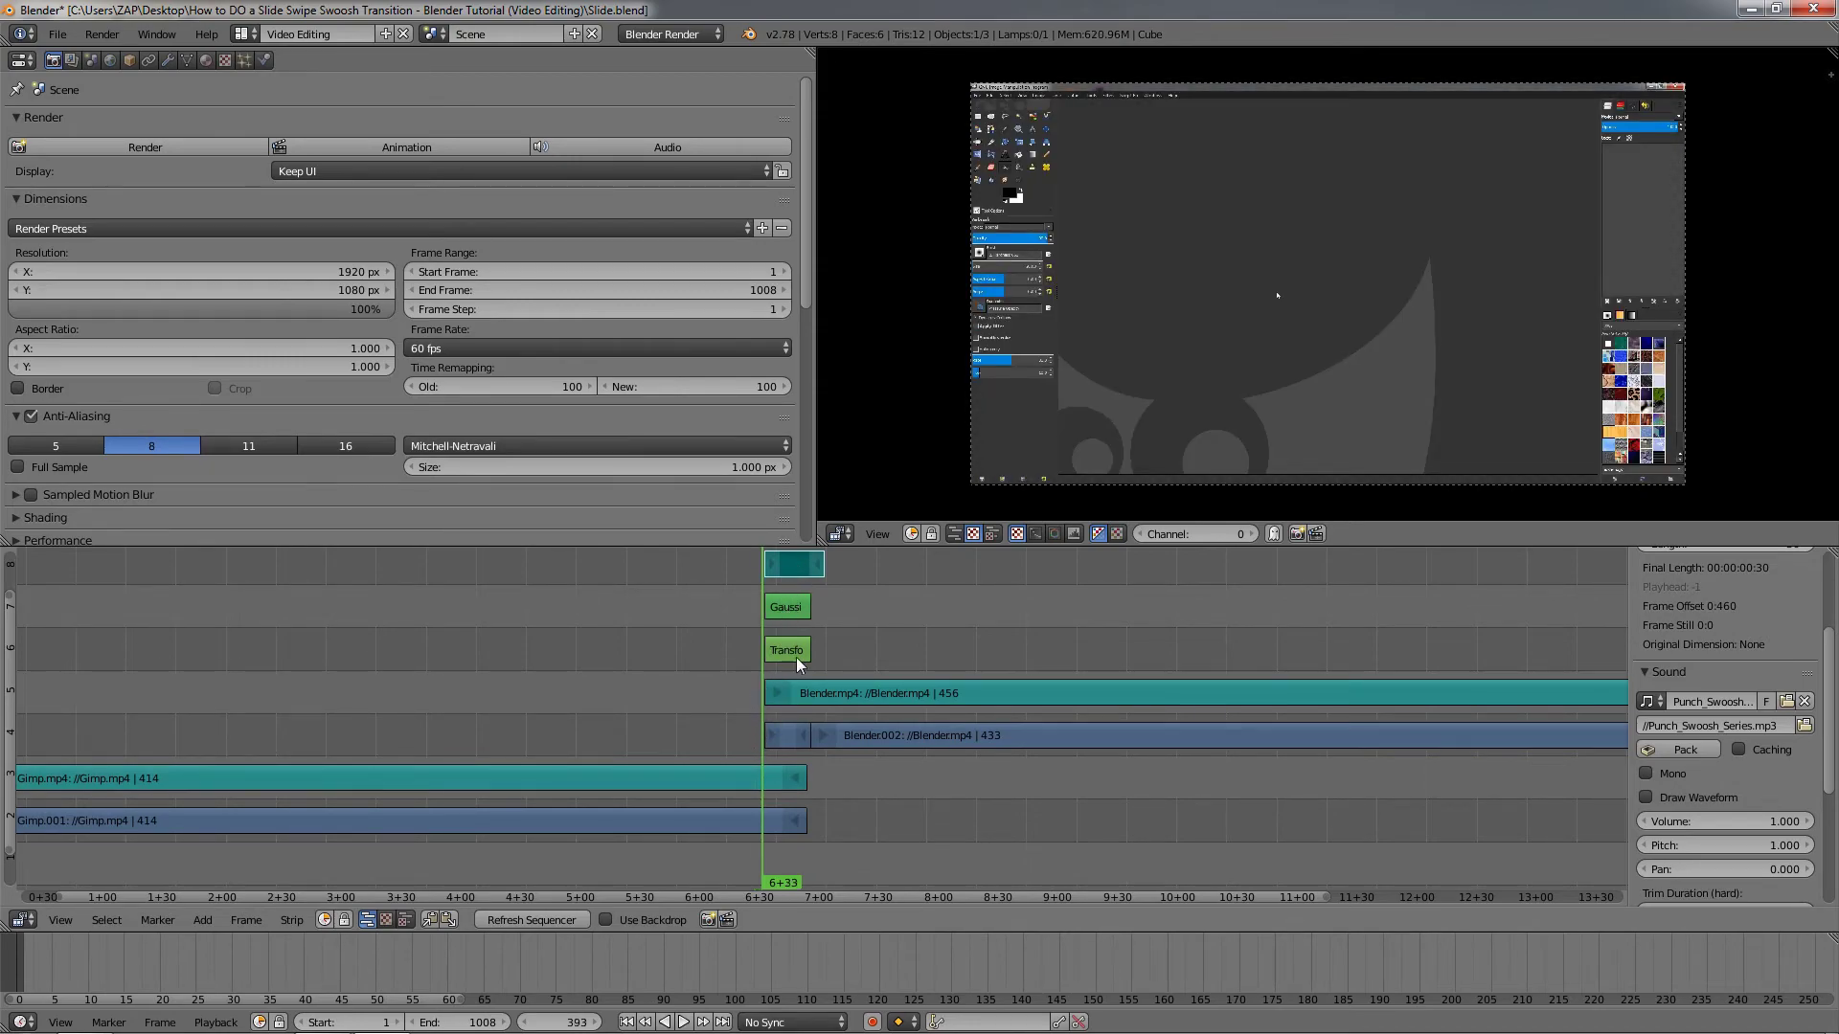
{"action": "left_click_drag", "start_coordinate": [762, 743], "coordinate": [812, 755]}
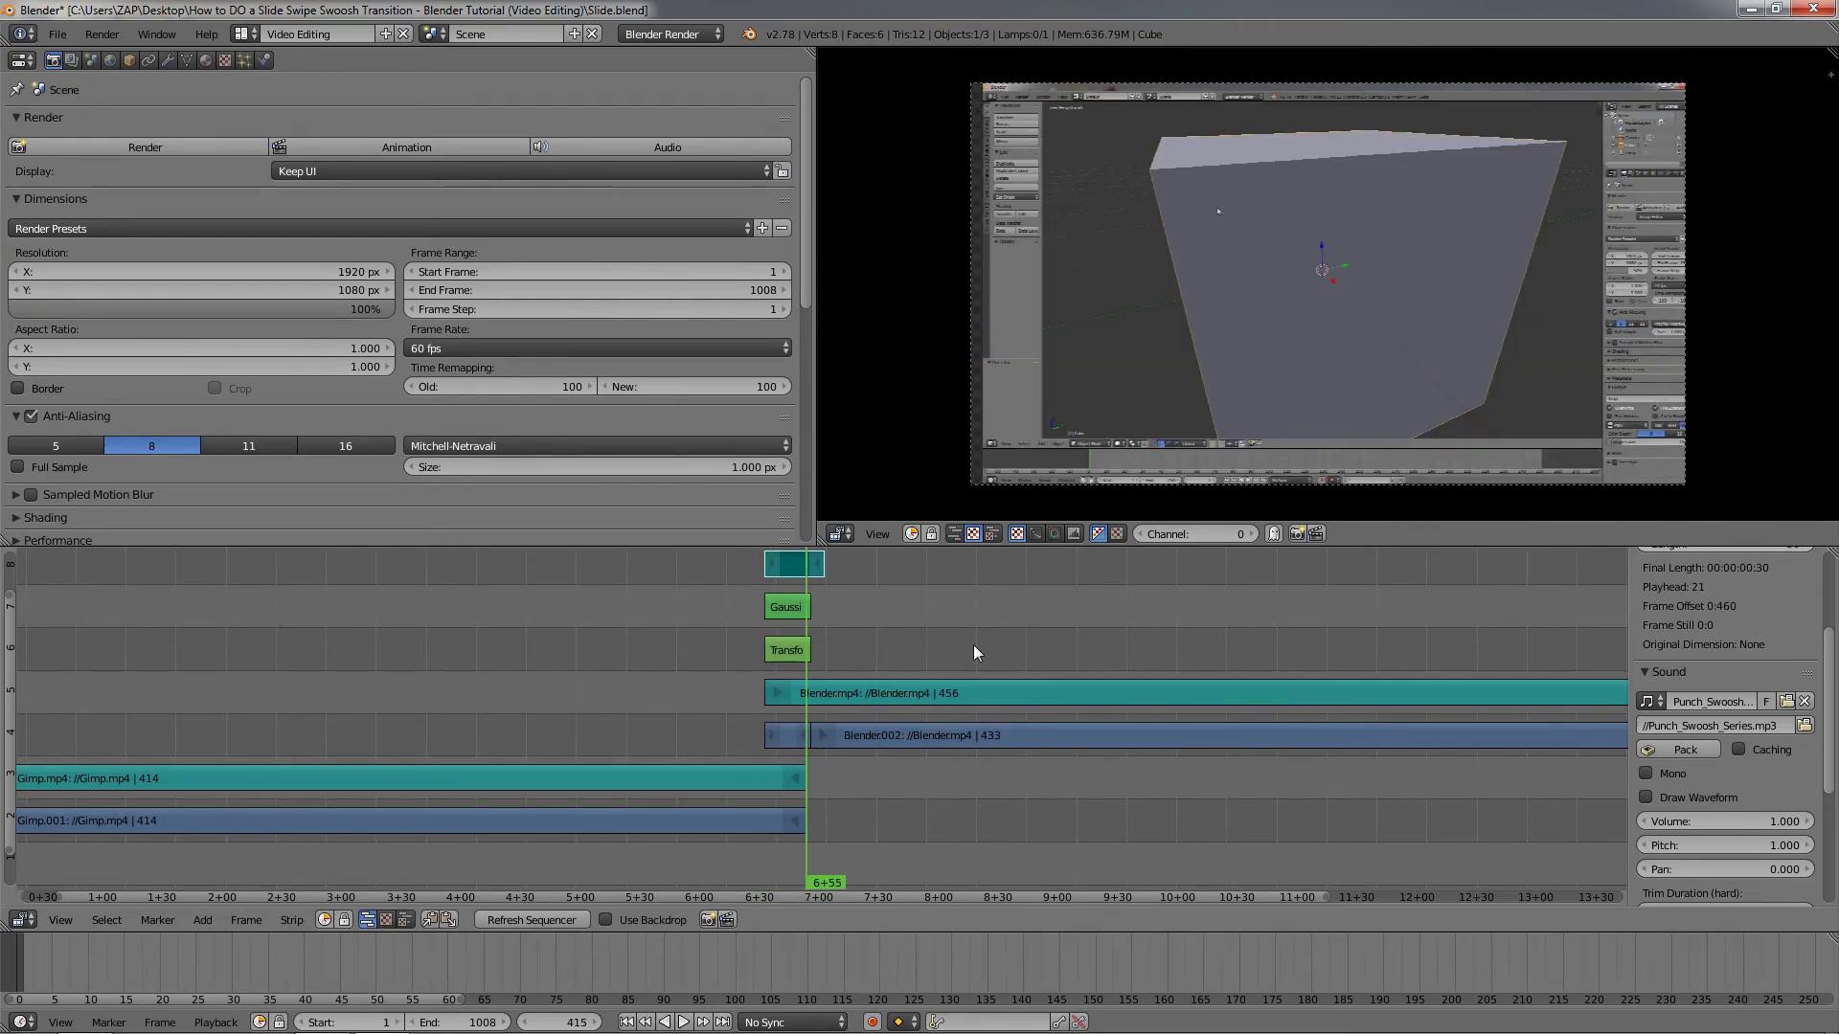
Review the short Blender video piece under the transition and its Transform strip, and look through the strip types that can be added.
{"action": "scroll", "coordinate": [969, 647], "scroll_direction": "down", "scroll_amount": 3}
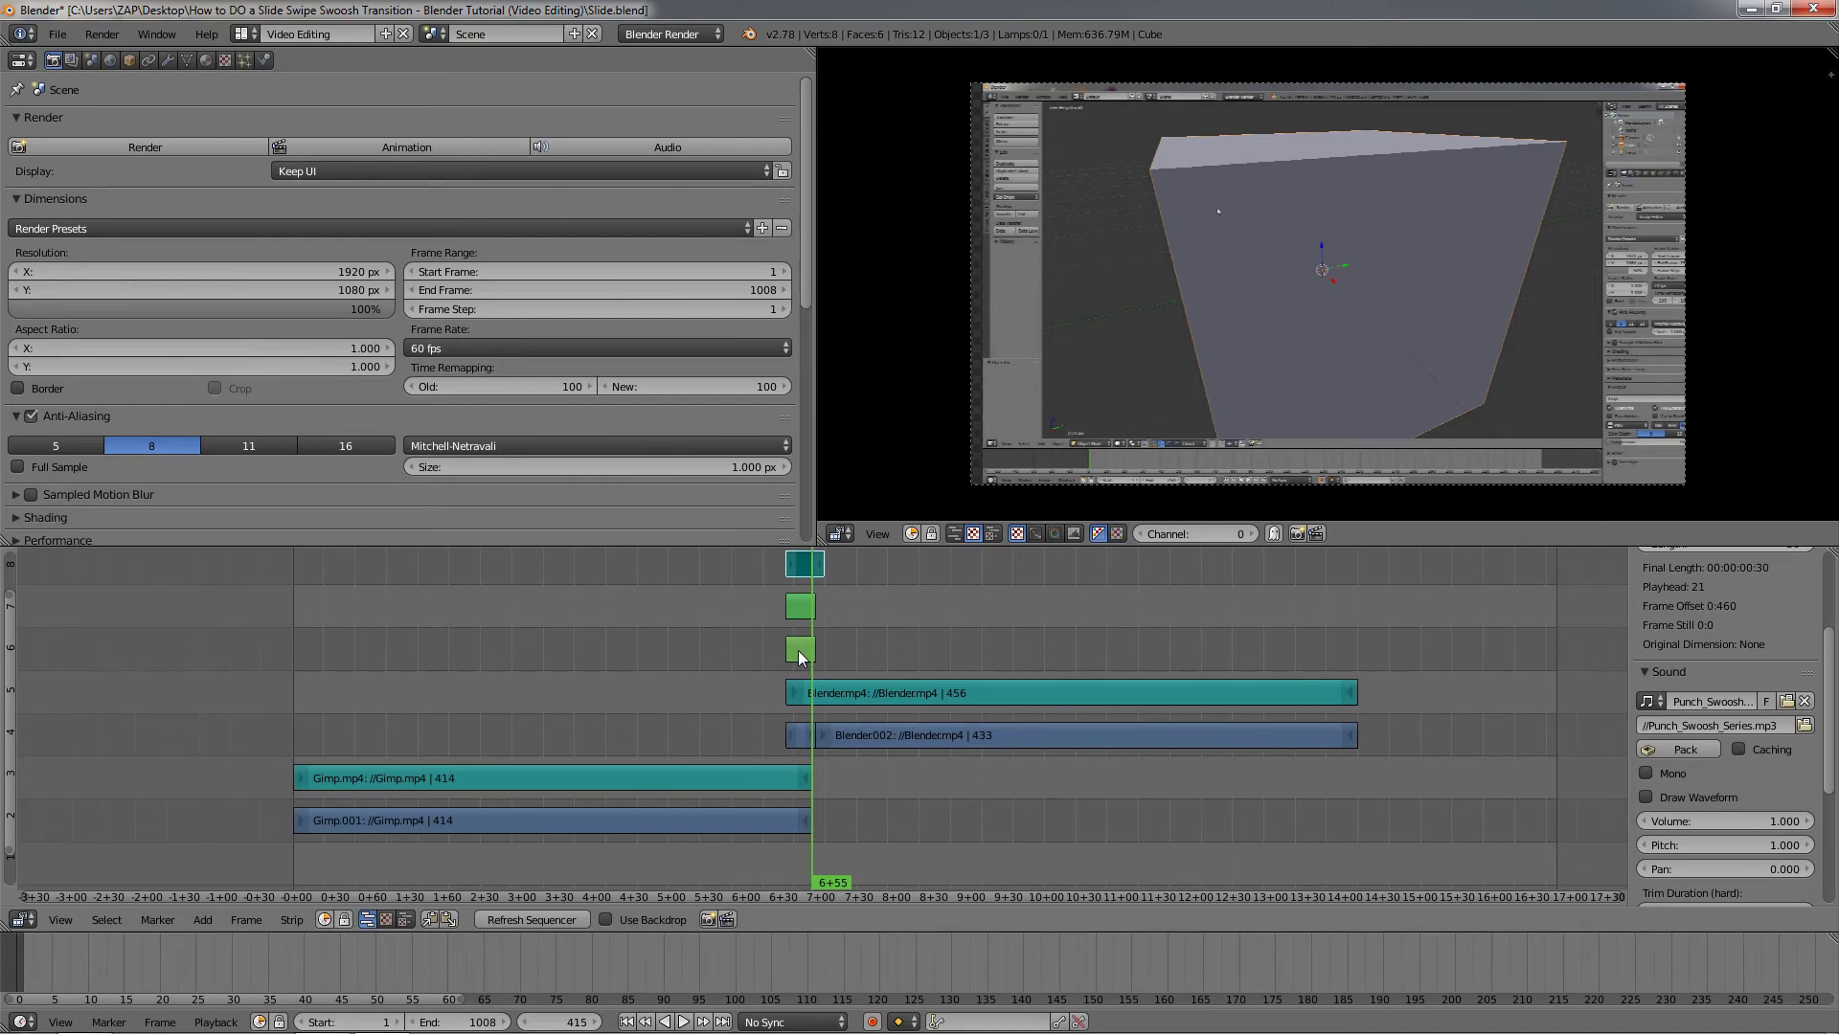
{"action": "scroll", "coordinate": [802, 657], "scroll_direction": "up", "scroll_amount": 4}
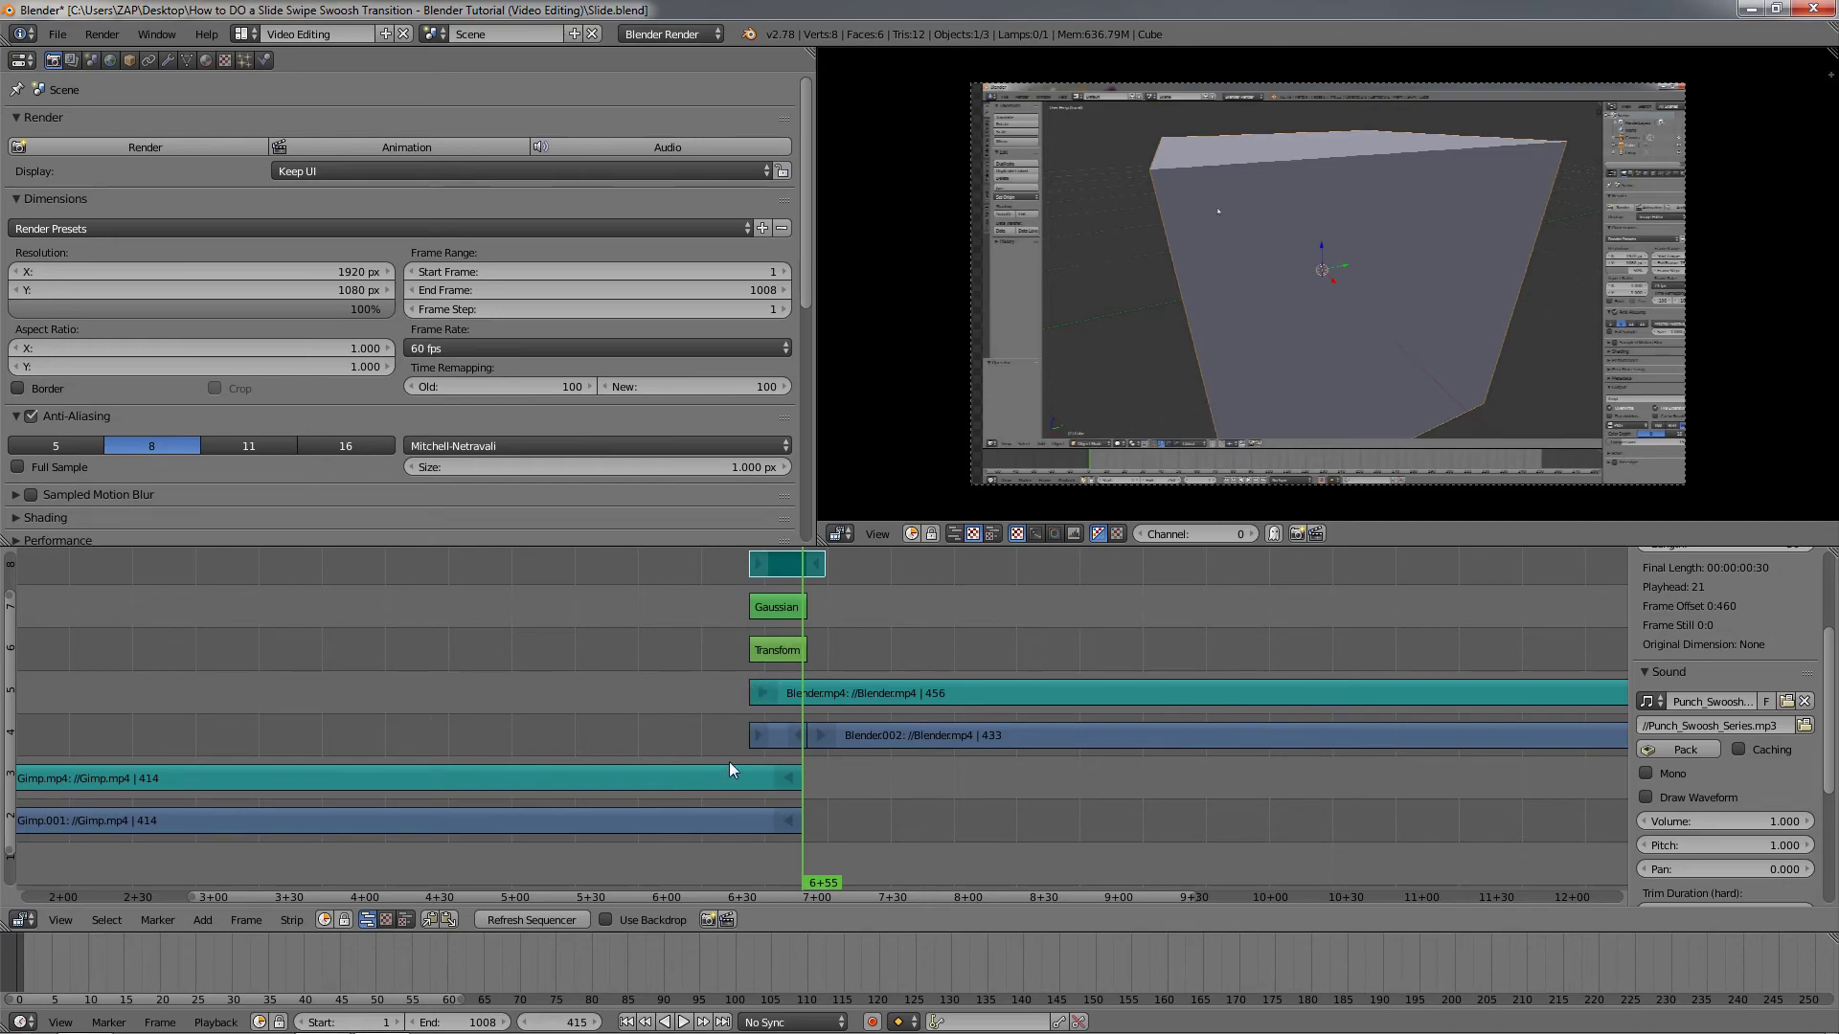
{"action": "right_click", "coordinate": [772, 735]}
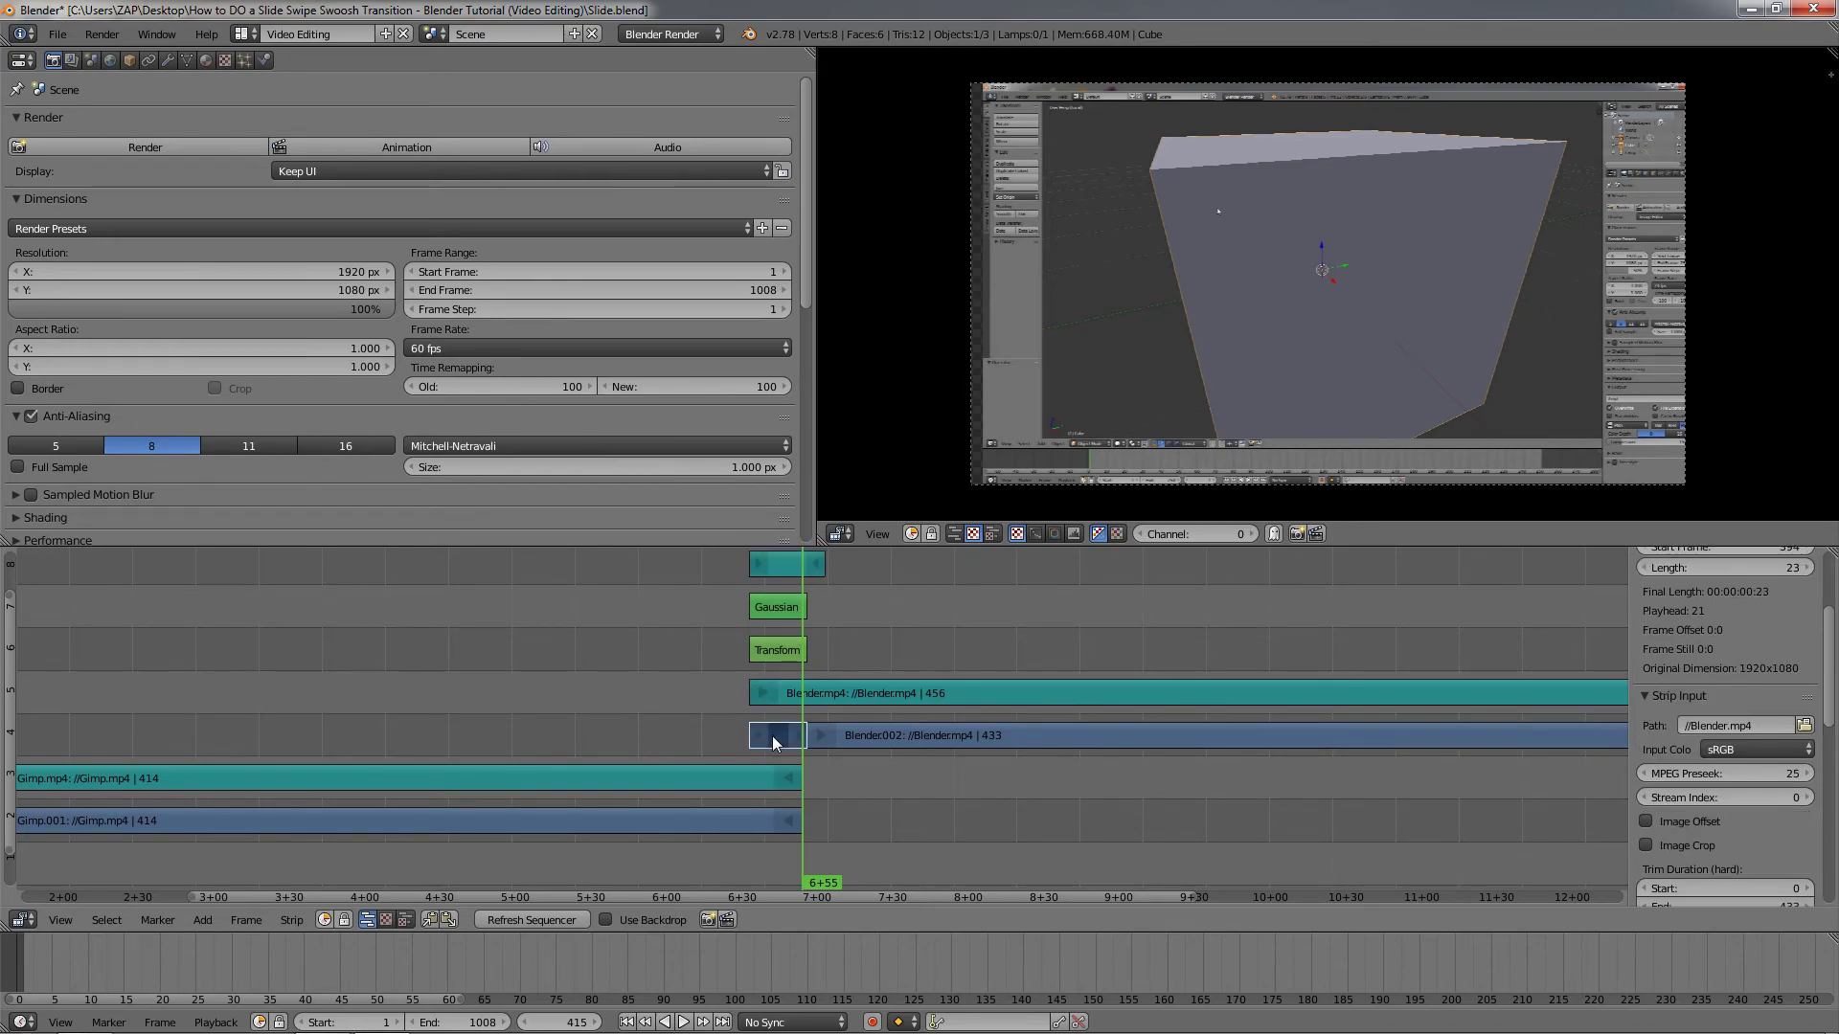
{"action": "right_click", "coordinate": [772, 651]}
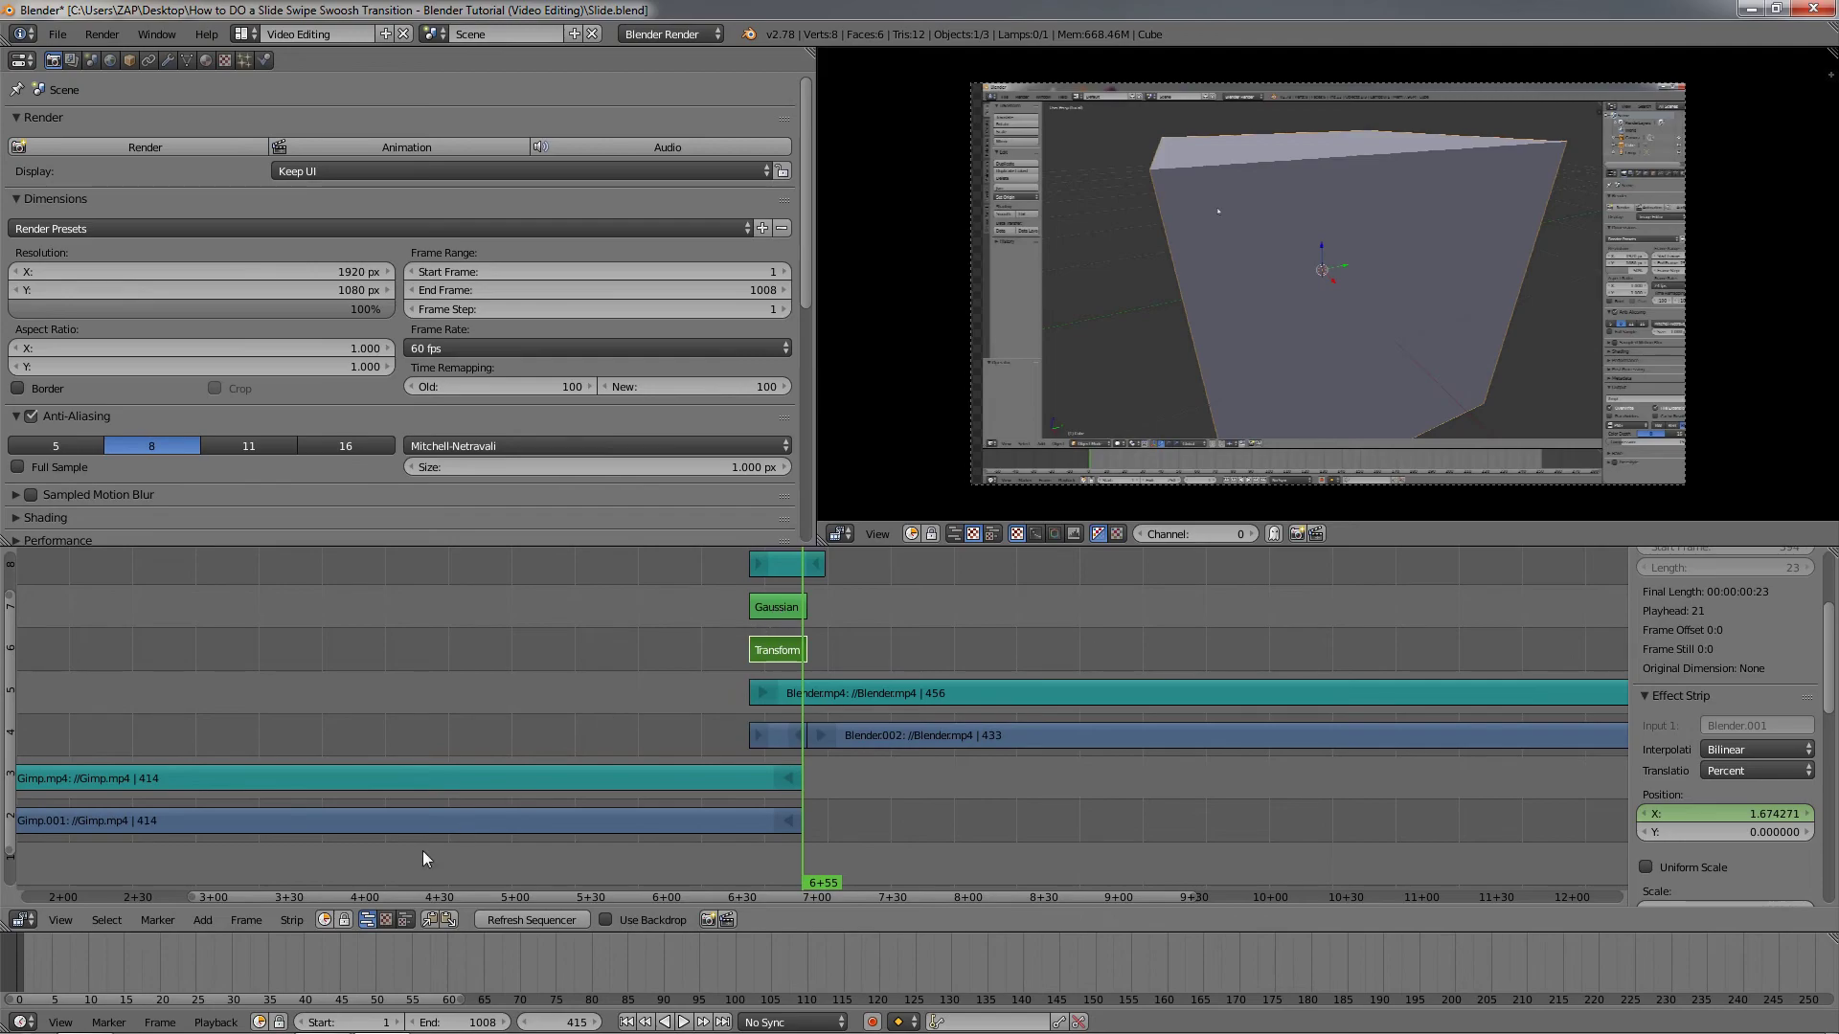
{"action": "left_click", "coordinate": [203, 921]}
{"action": "mouse_move", "coordinate": [230, 785]}
Go frame by frame through the transition from frame 393 to 416, watching the preview and the Transform strip's X position.
{"action": "scroll", "coordinate": [752, 755], "scroll_direction": "down", "scroll_amount": 18, "text": "alt"}
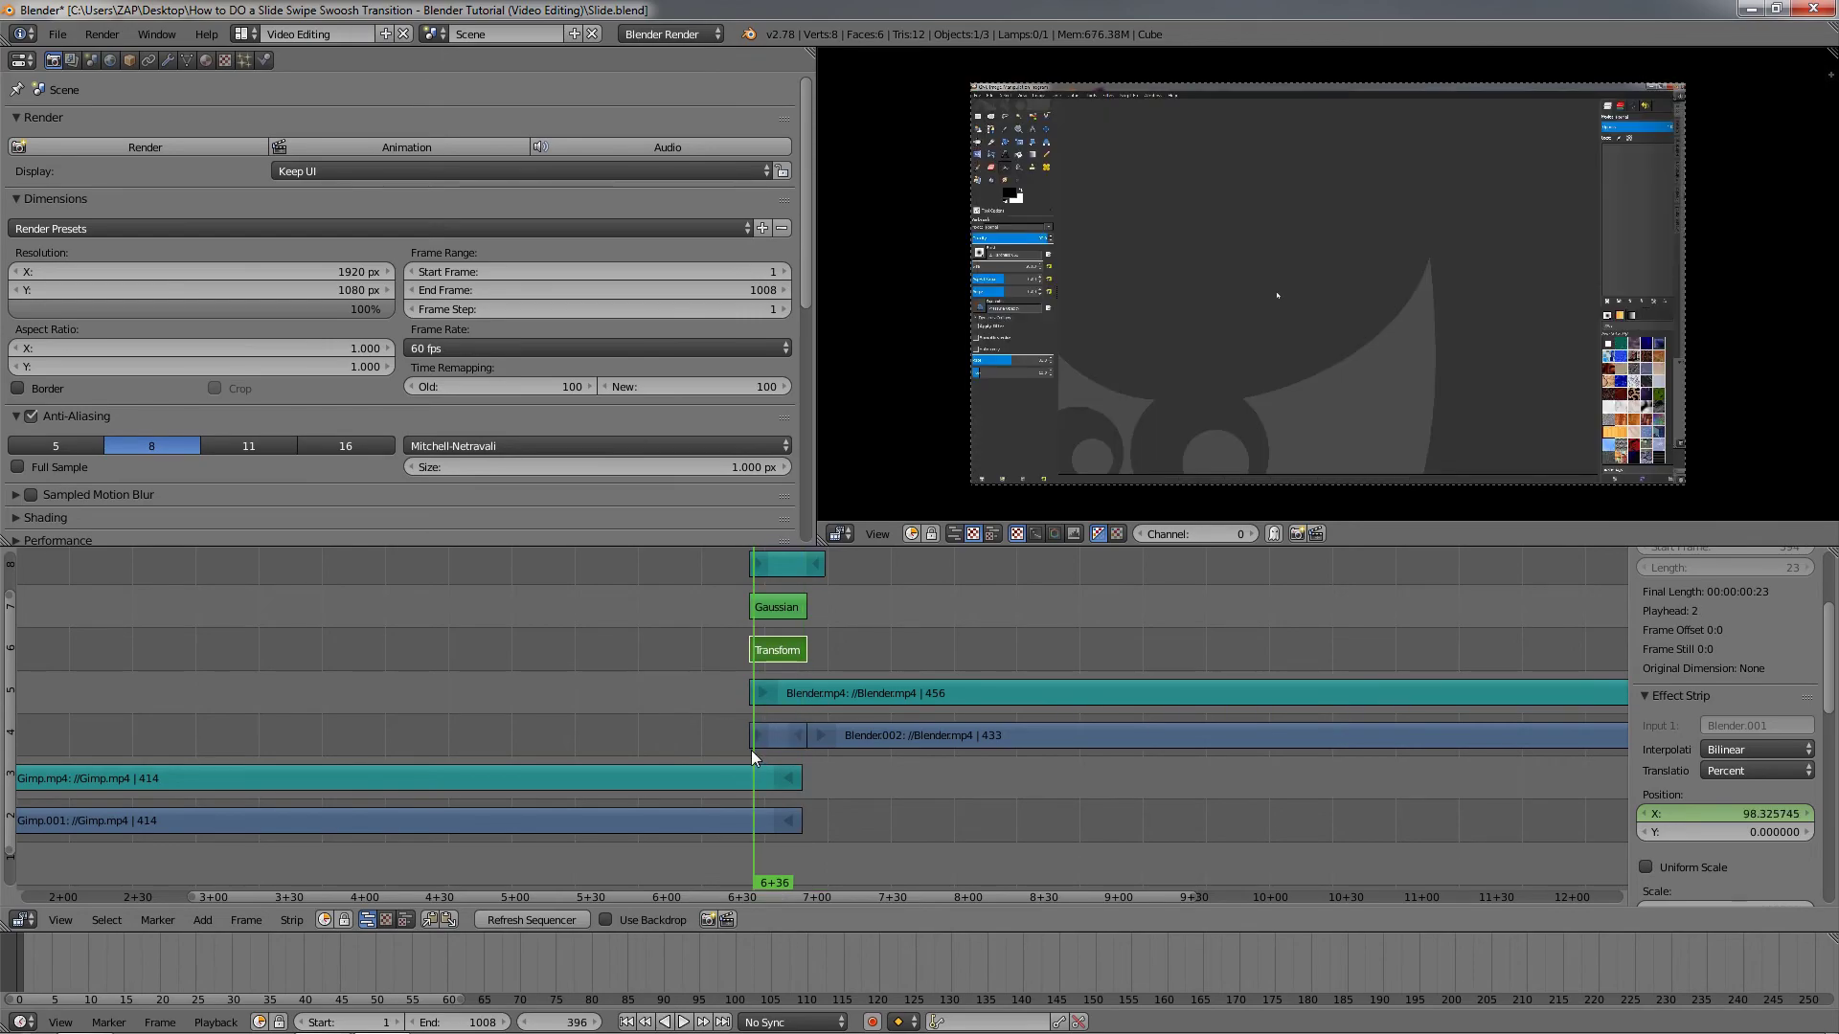
{"action": "scroll", "coordinate": [743, 756], "scroll_direction": "down", "scroll_amount": 4, "text": "alt"}
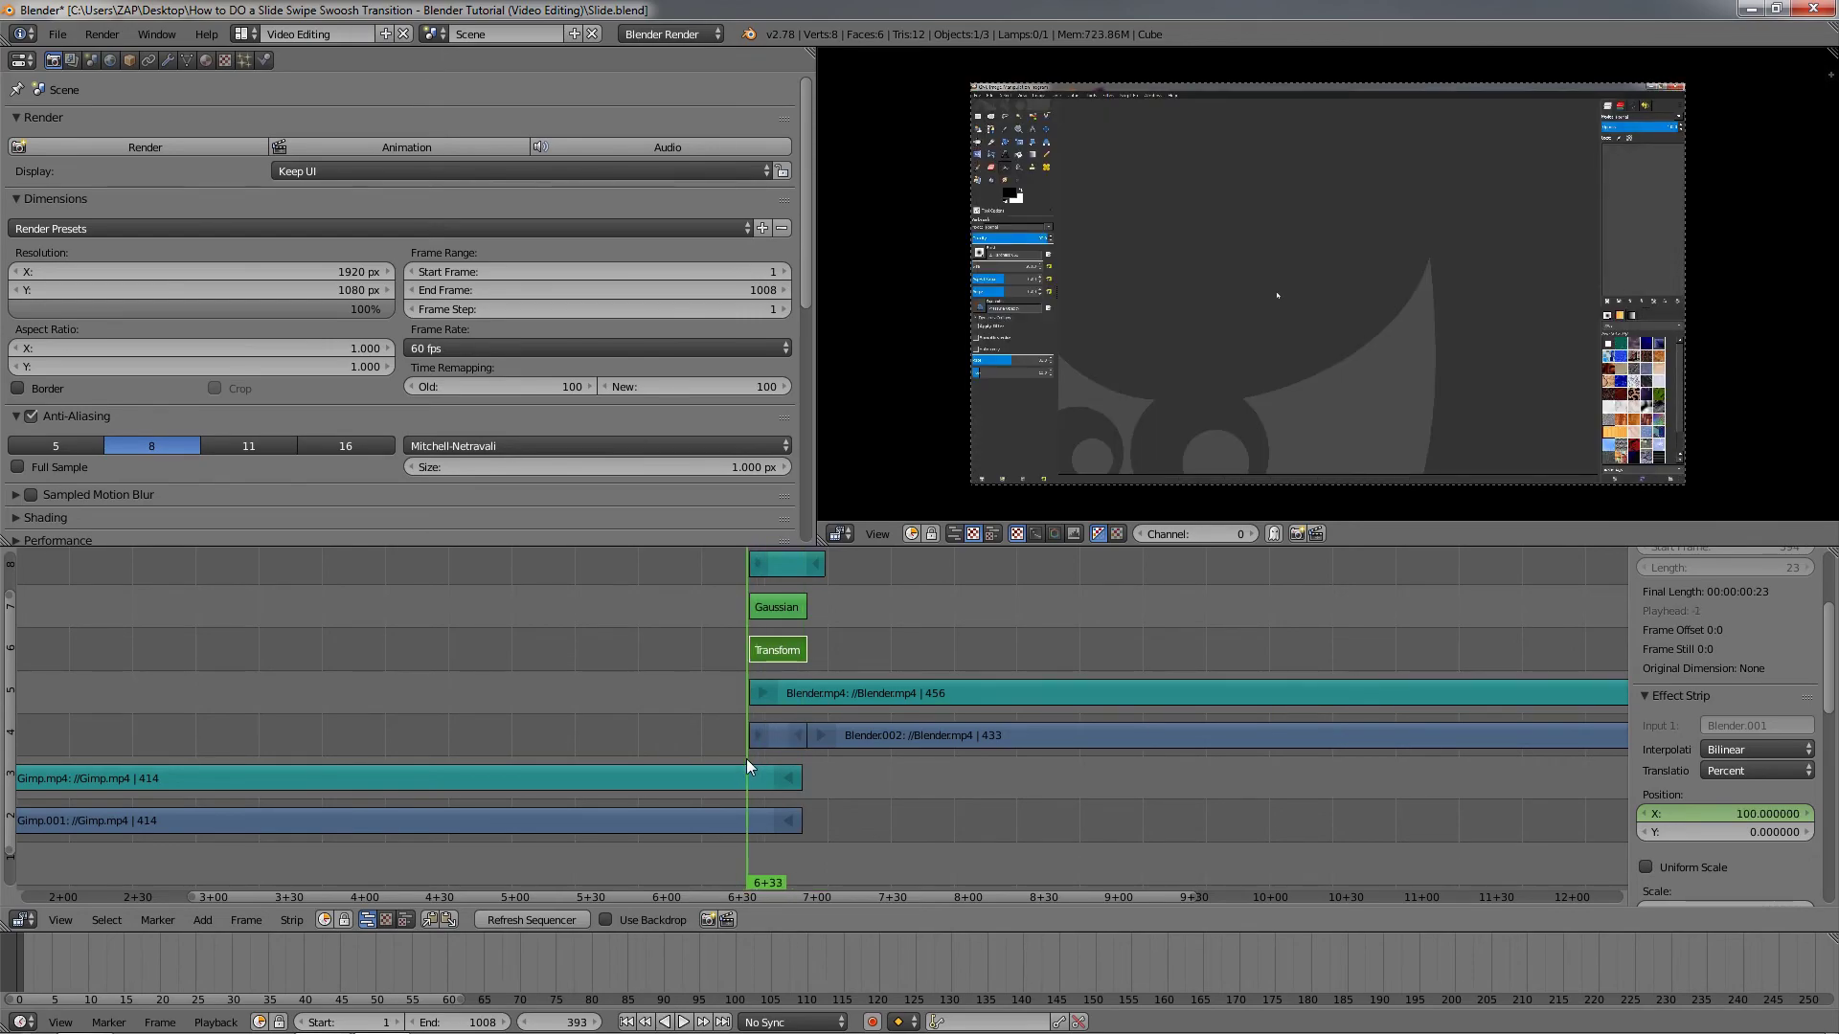
{"action": "scroll", "coordinate": [745, 759], "scroll_direction": "up", "scroll_amount": 1, "text": "alt"}
{"action": "scroll", "coordinate": [745, 758], "scroll_direction": "up", "scroll_amount": 1, "text": "alt"}
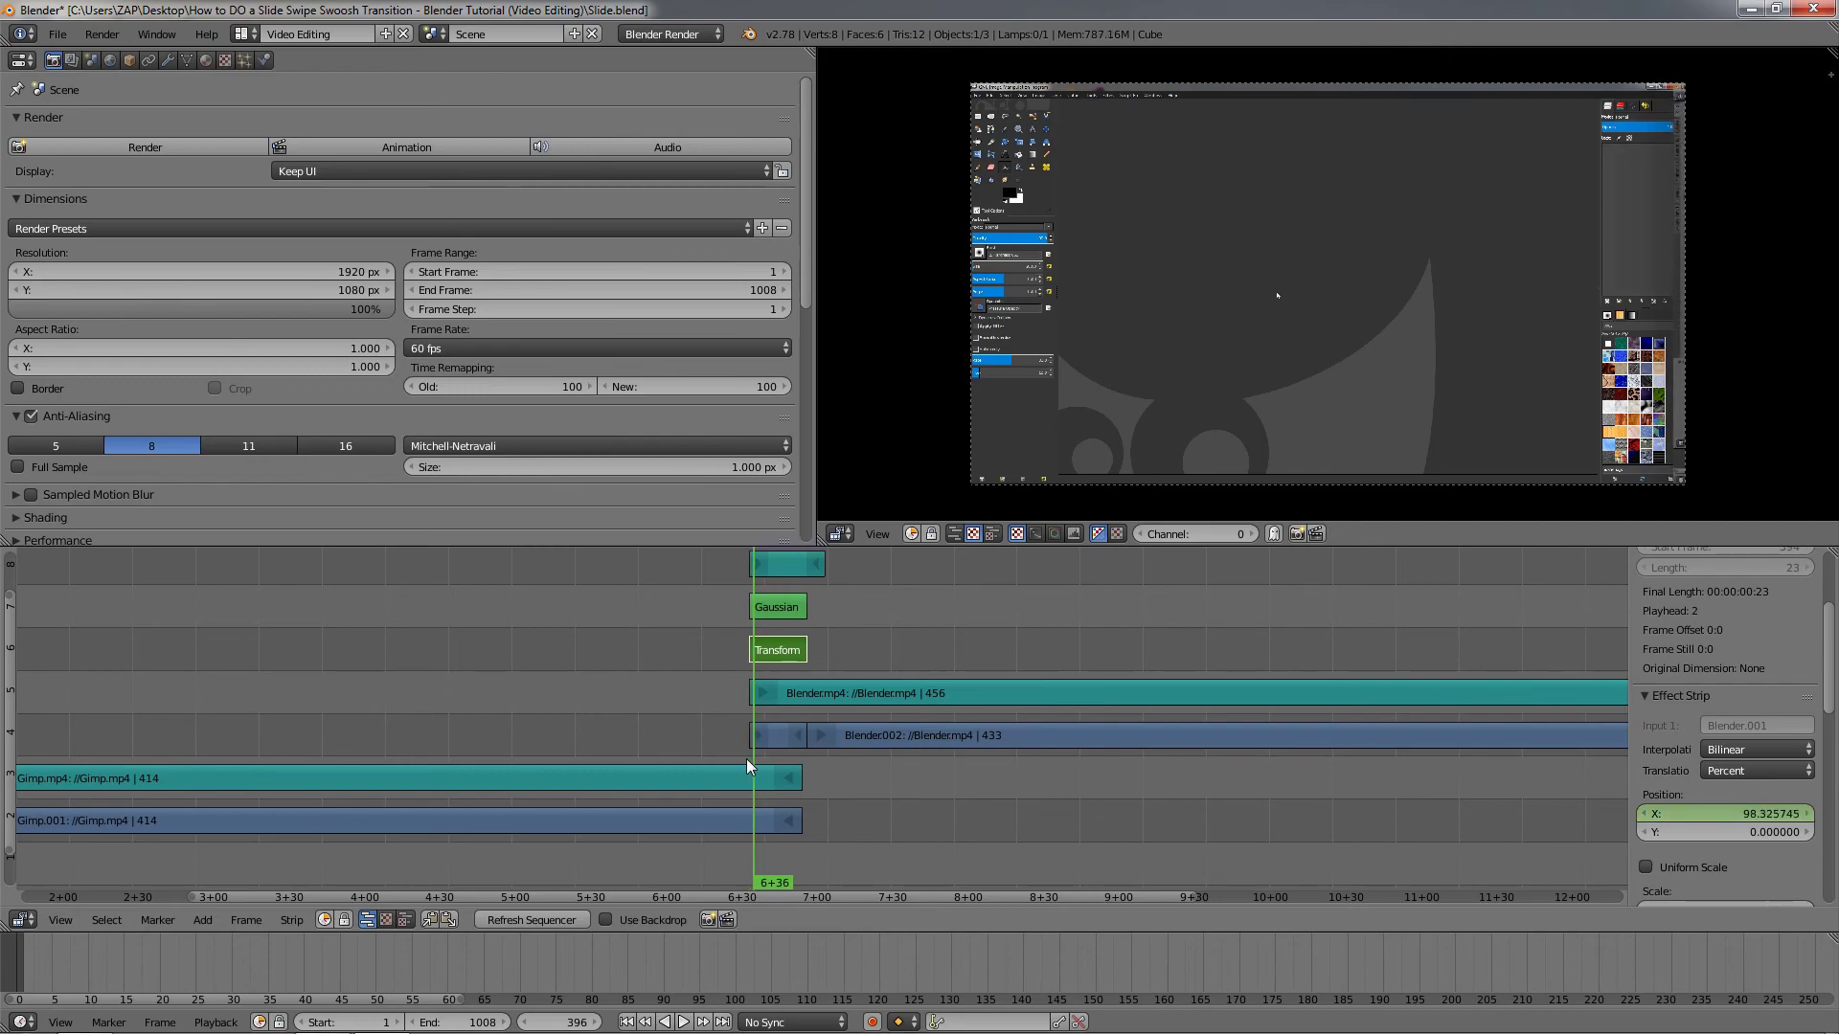
{"action": "scroll", "coordinate": [745, 759], "scroll_direction": "up", "scroll_amount": 2, "text": "alt"}
{"action": "scroll", "coordinate": [1625, 357], "scroll_direction": "up", "scroll_amount": 4, "text": "alt"}
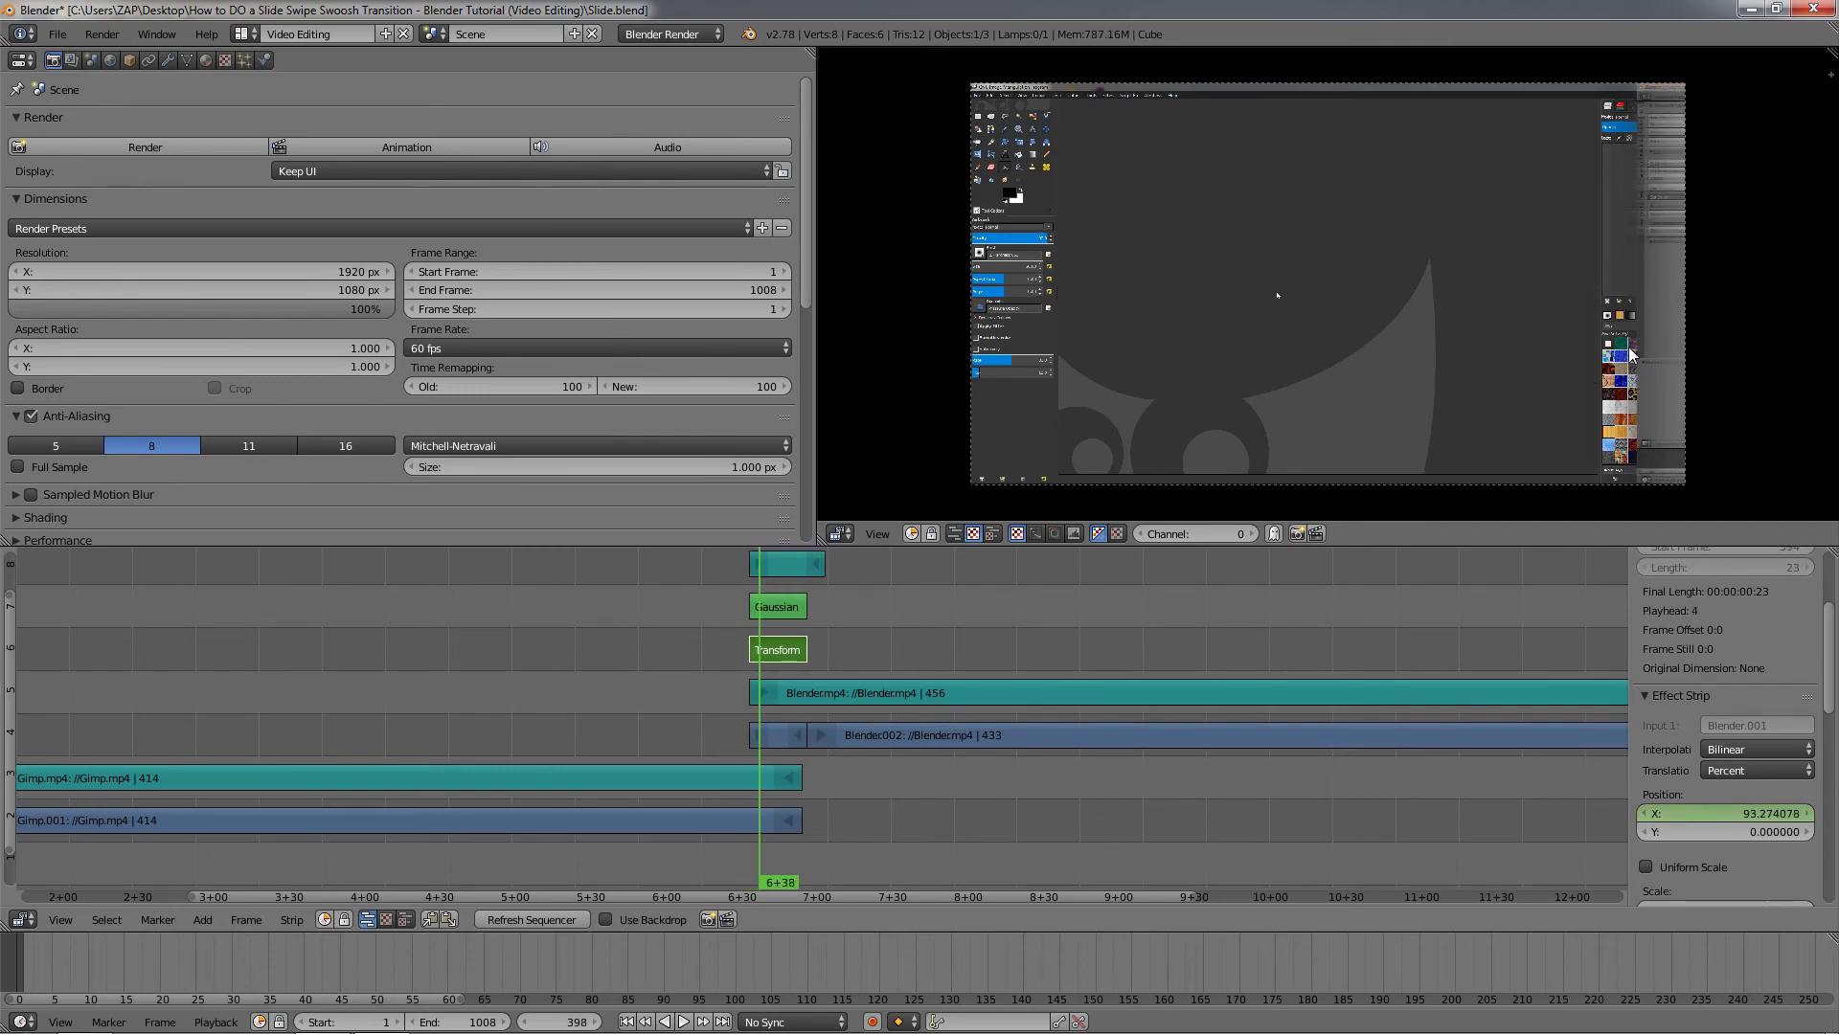
{"action": "scroll", "coordinate": [1625, 357], "scroll_direction": "up", "scroll_amount": 7, "text": "alt"}
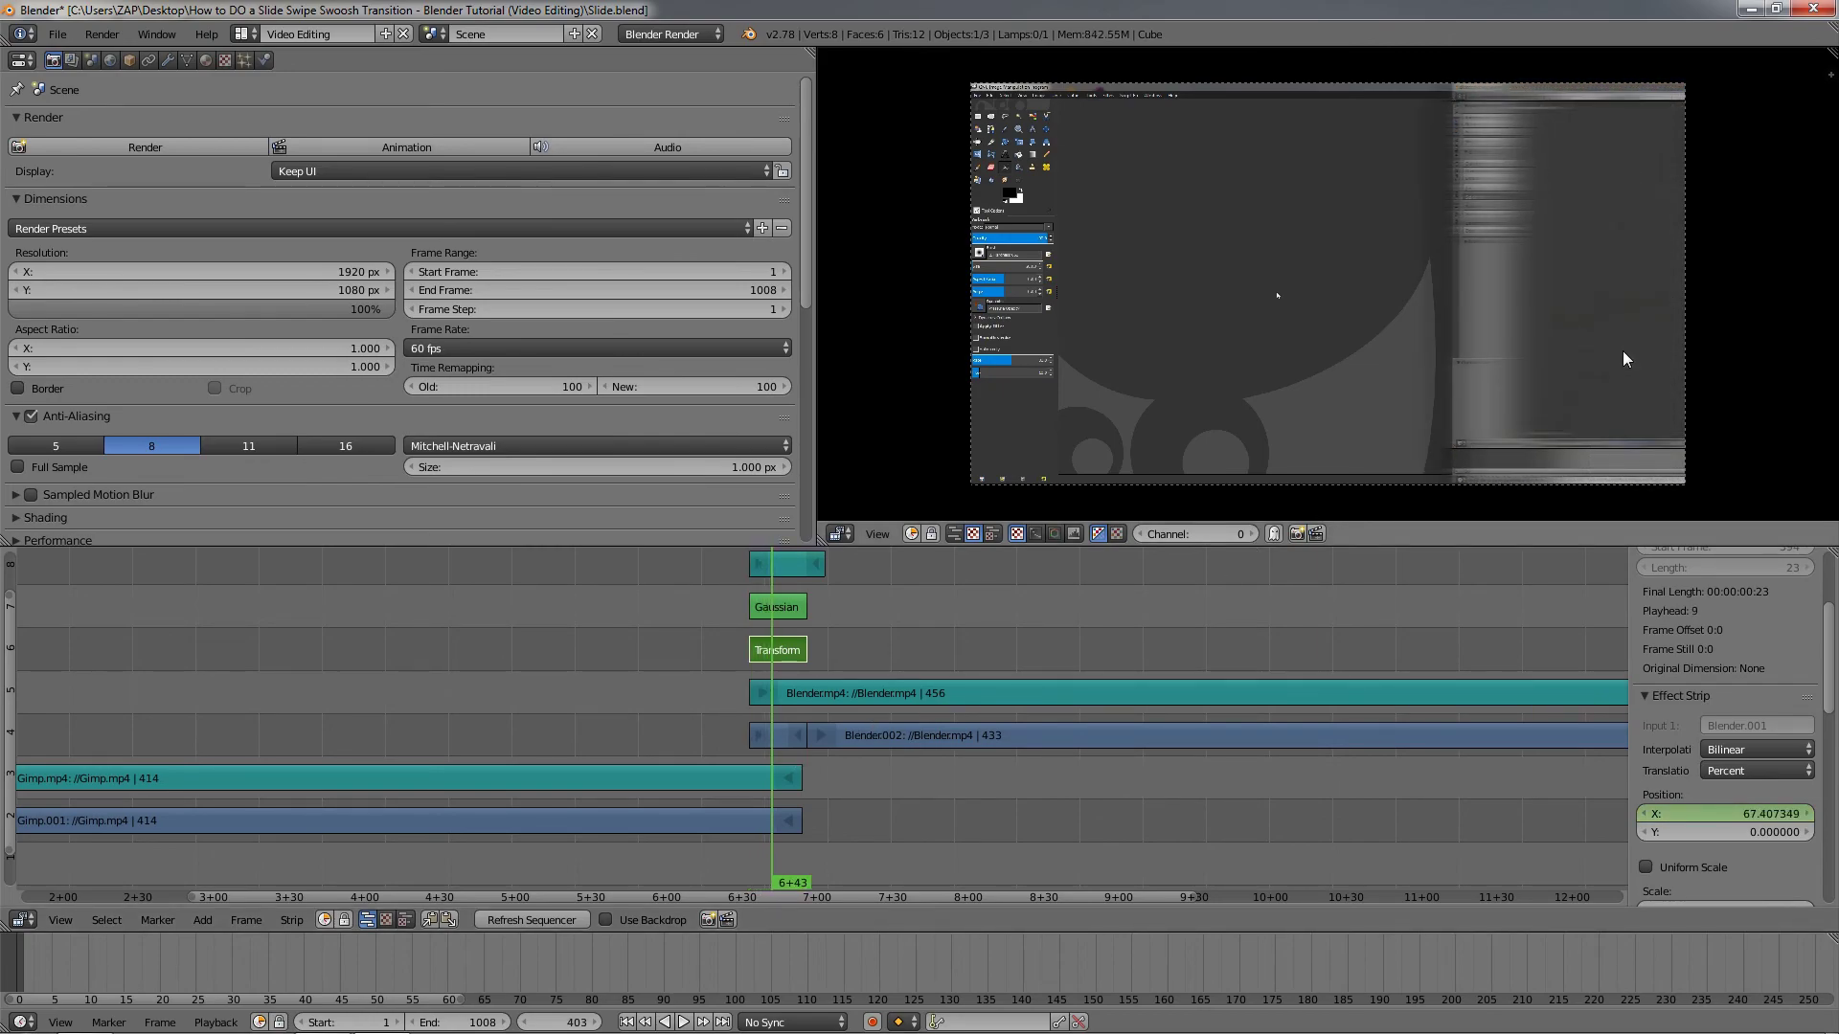
{"action": "scroll", "coordinate": [1617, 352], "scroll_direction": "up", "scroll_amount": 7, "text": "alt"}
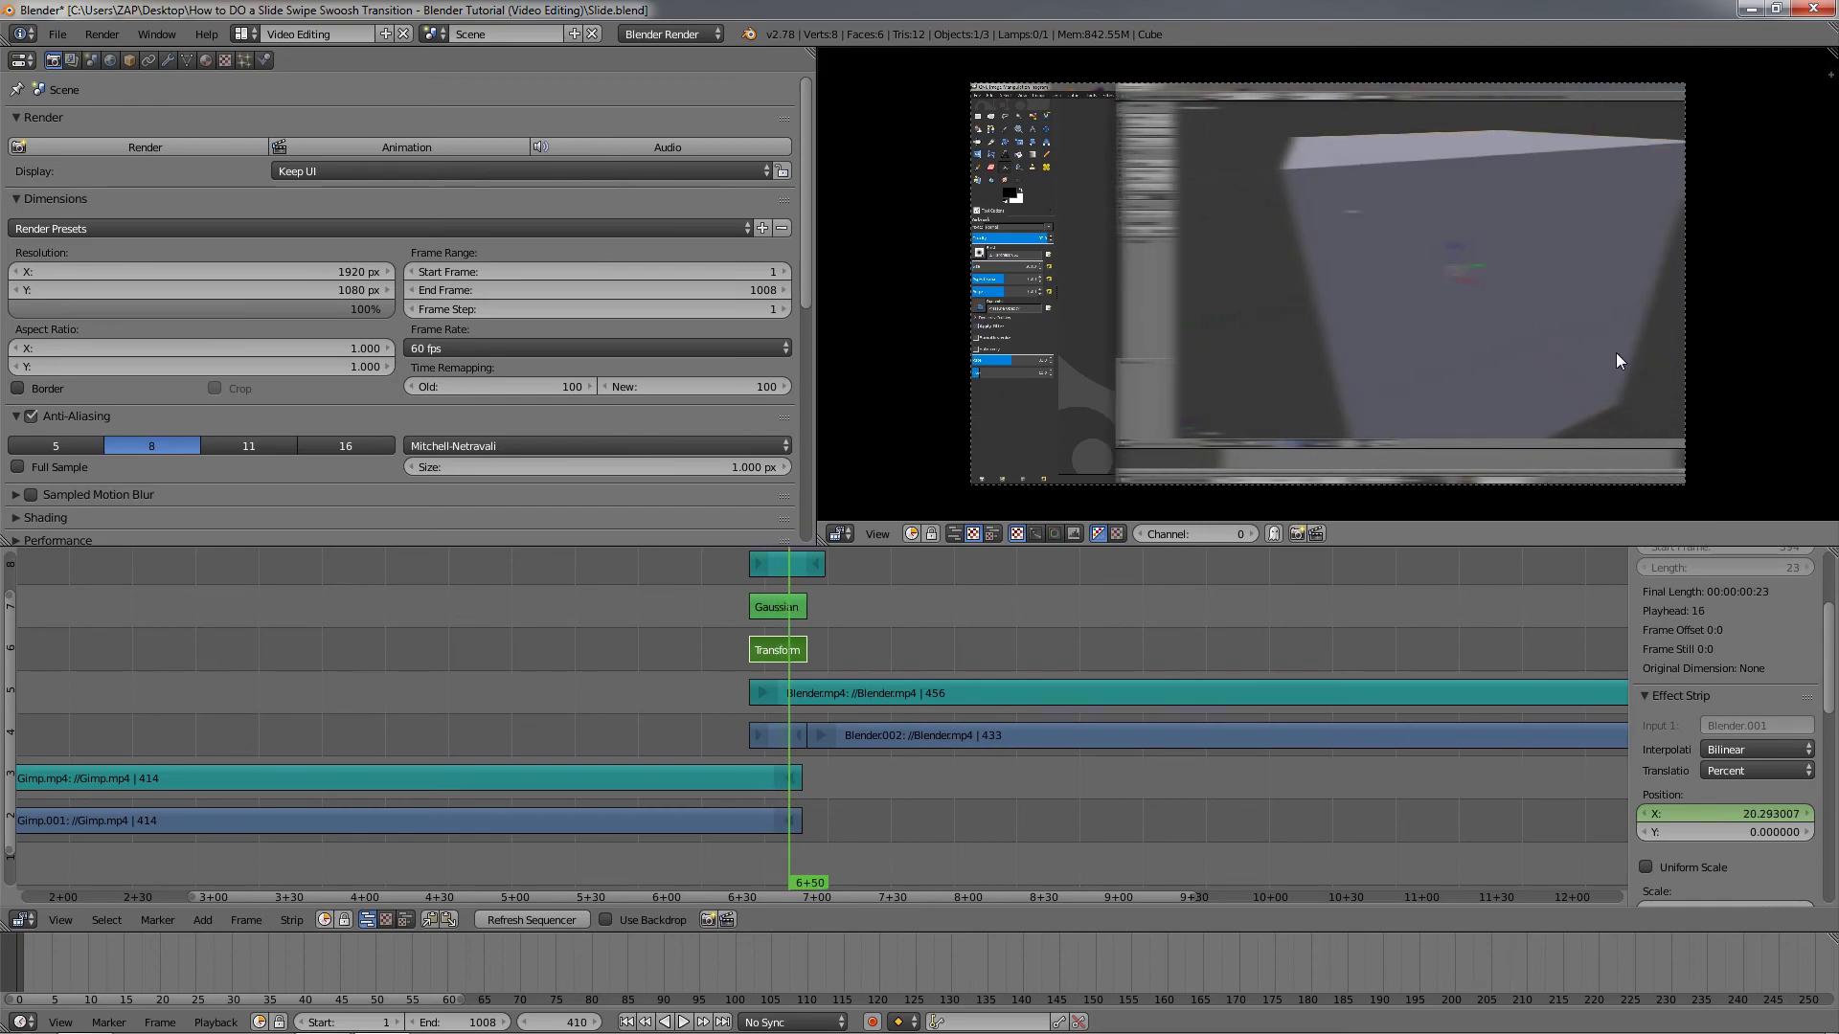
{"action": "scroll", "coordinate": [1547, 354], "scroll_direction": "up", "scroll_amount": 4, "text": "alt"}
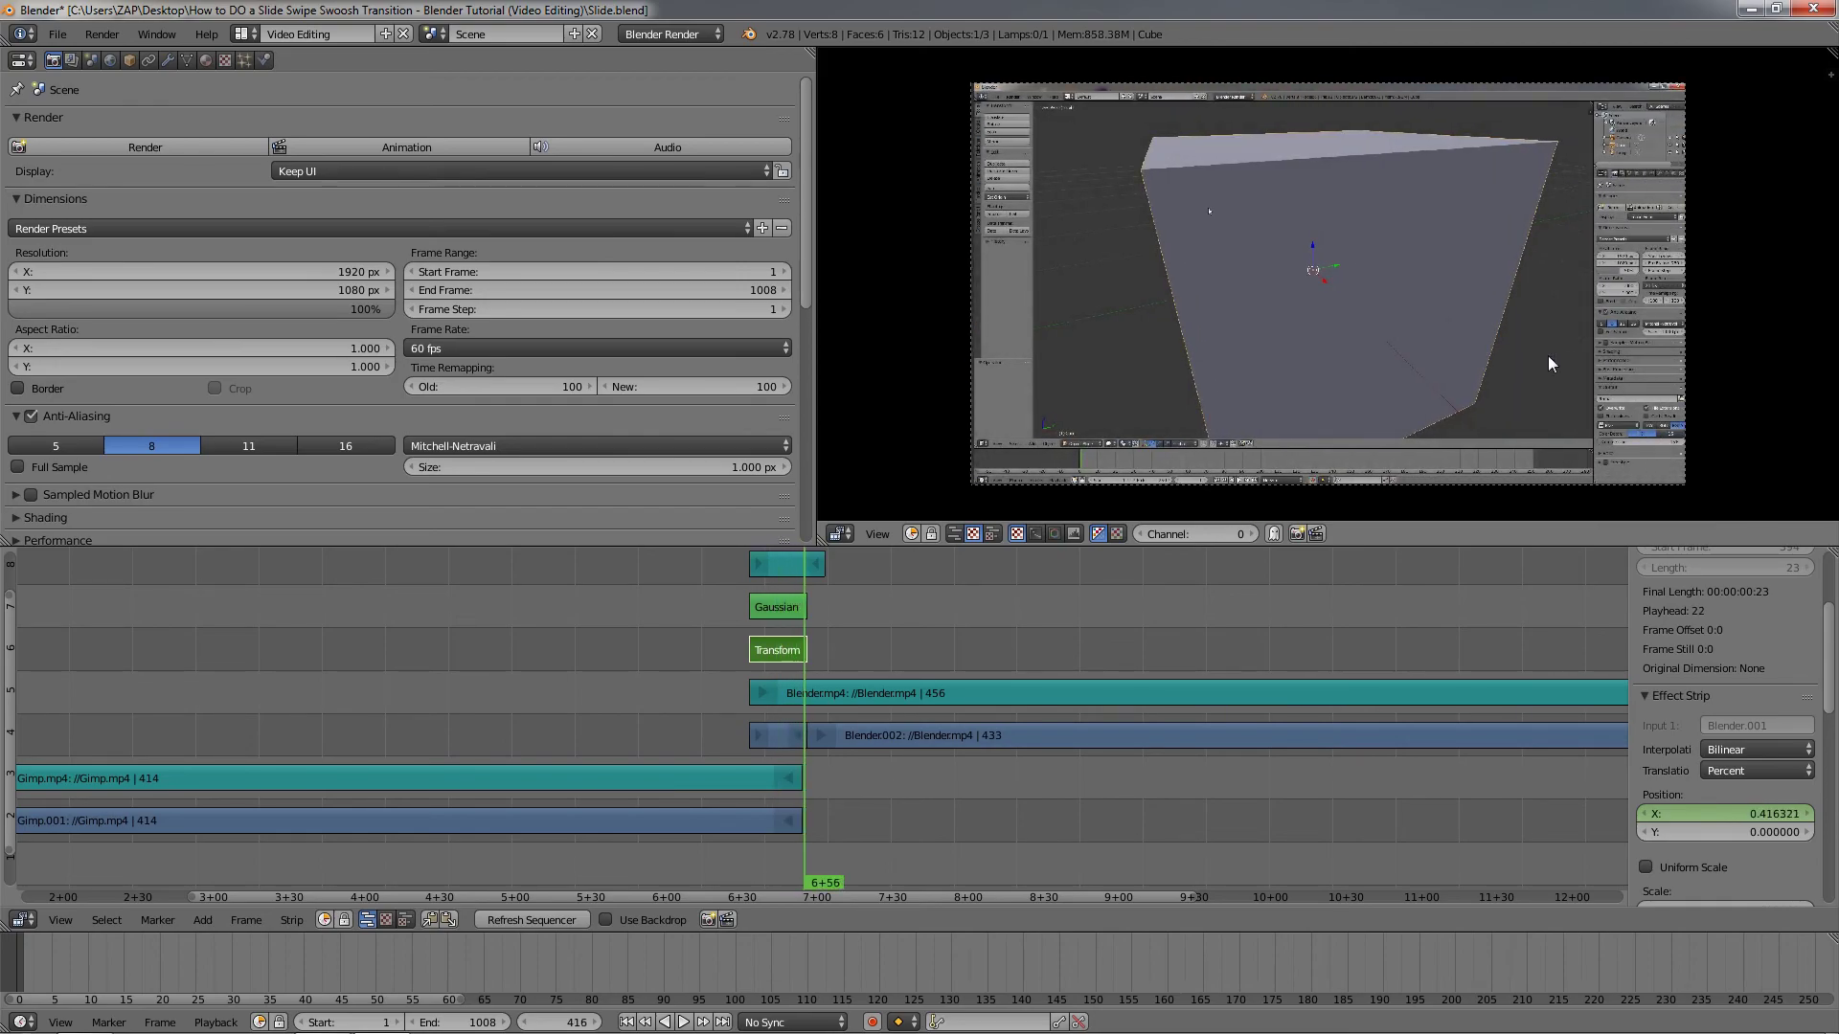